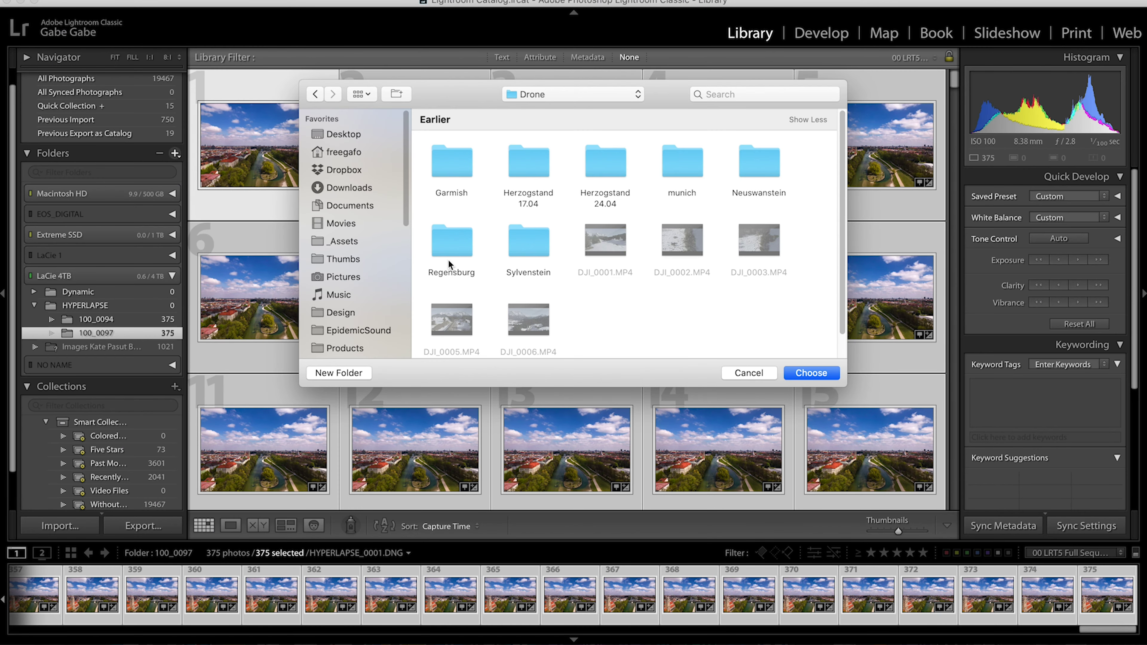
Open the Regensburg 100MEDIA drone folder and enable lens profile corrections for the photo.
double_click(449, 264)
key(super+Down)
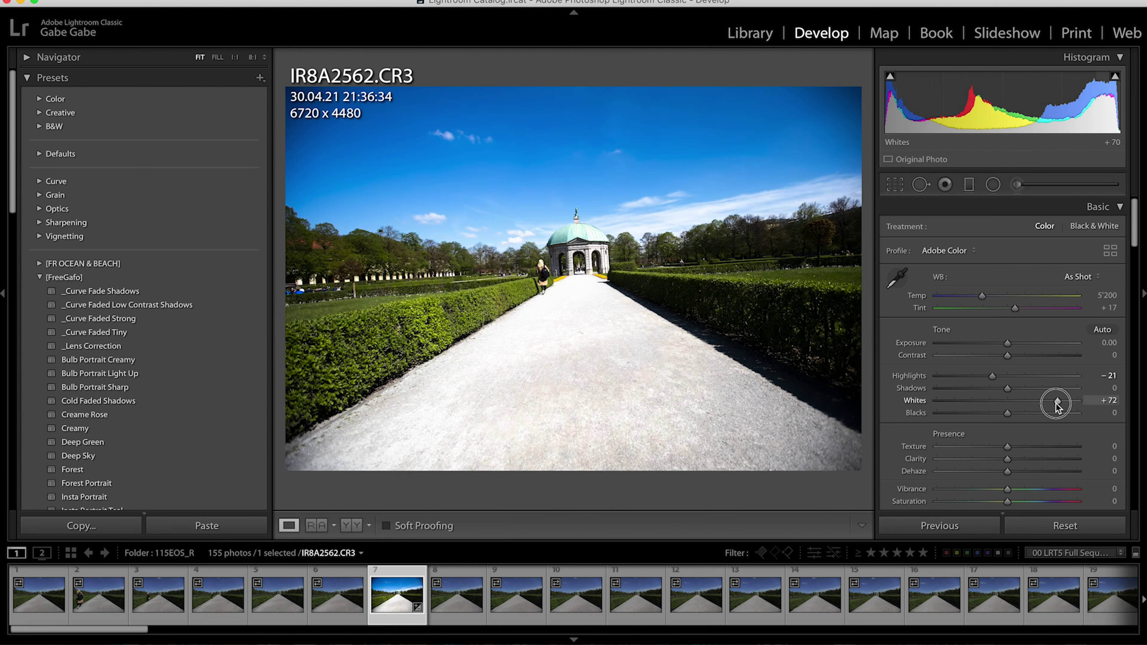
drag(1052, 402, 1023, 395)
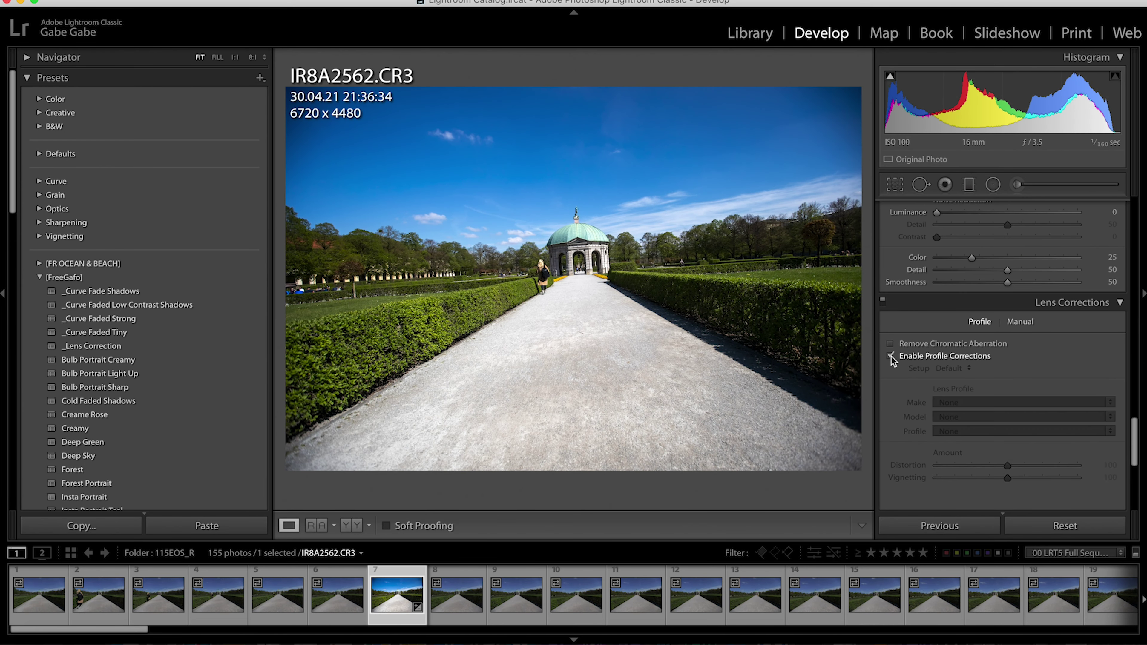
click(890, 356)
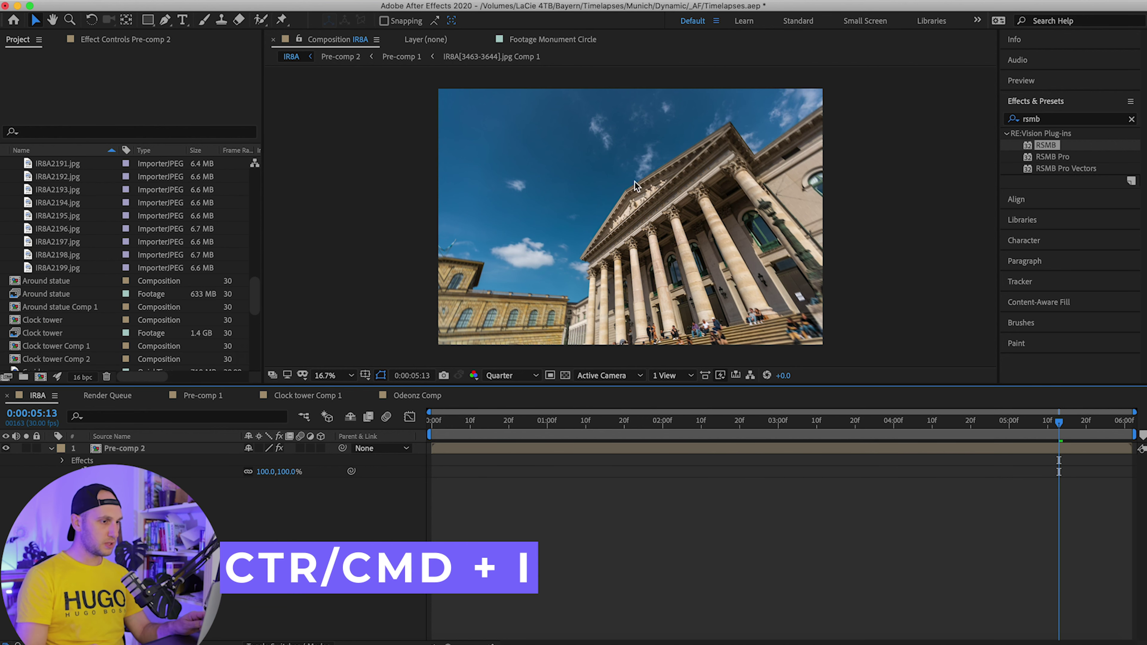
Import the images starting at IR8A2149.jpg as a single JPEG sequence.
key(super+i)
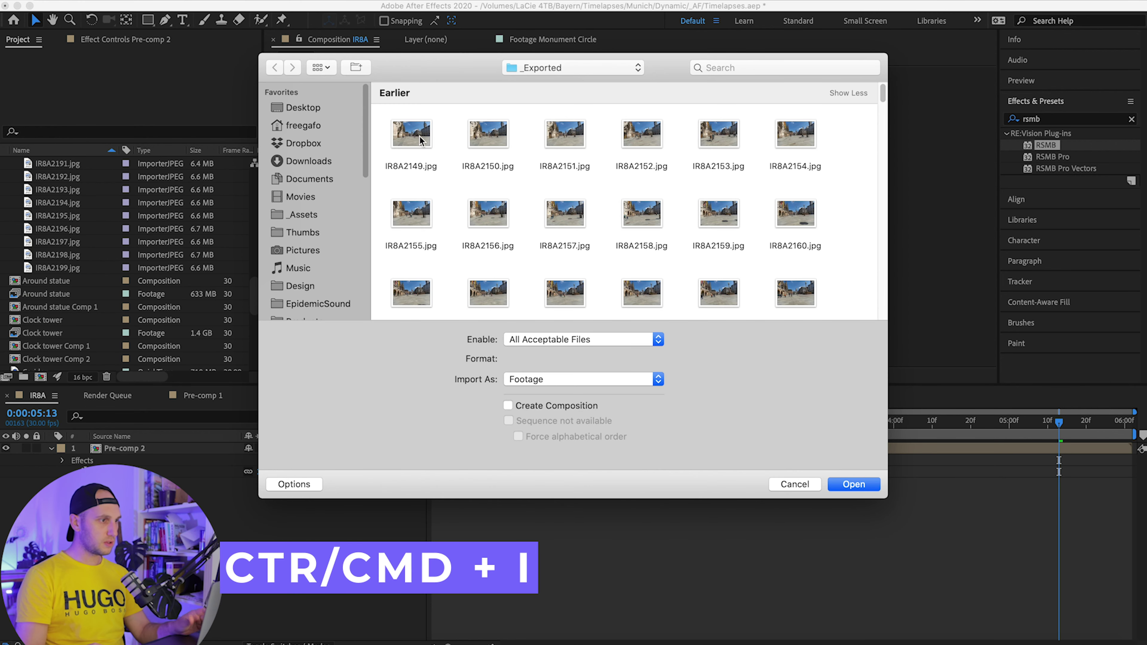
click(429, 141)
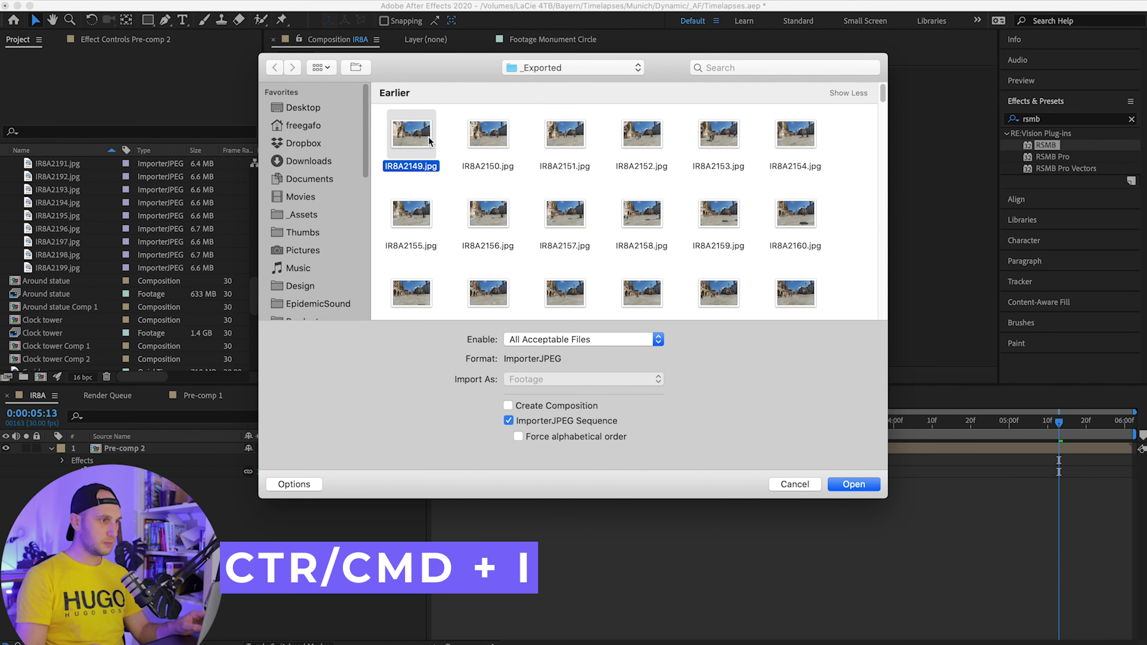
key(space)
key(space)
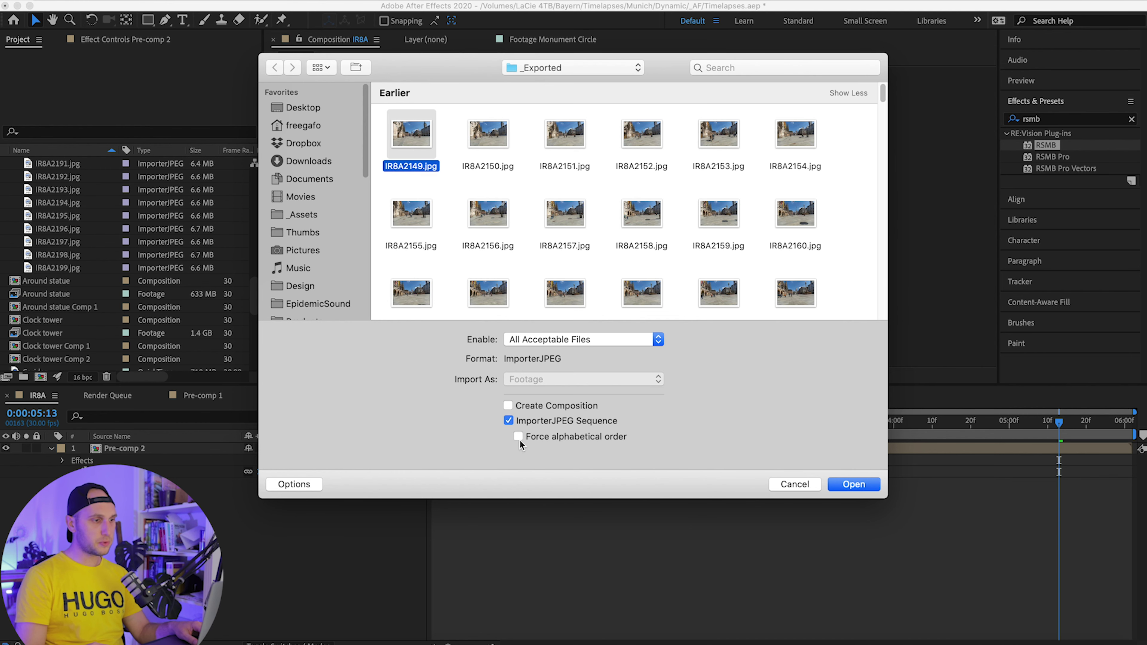
key(Return)
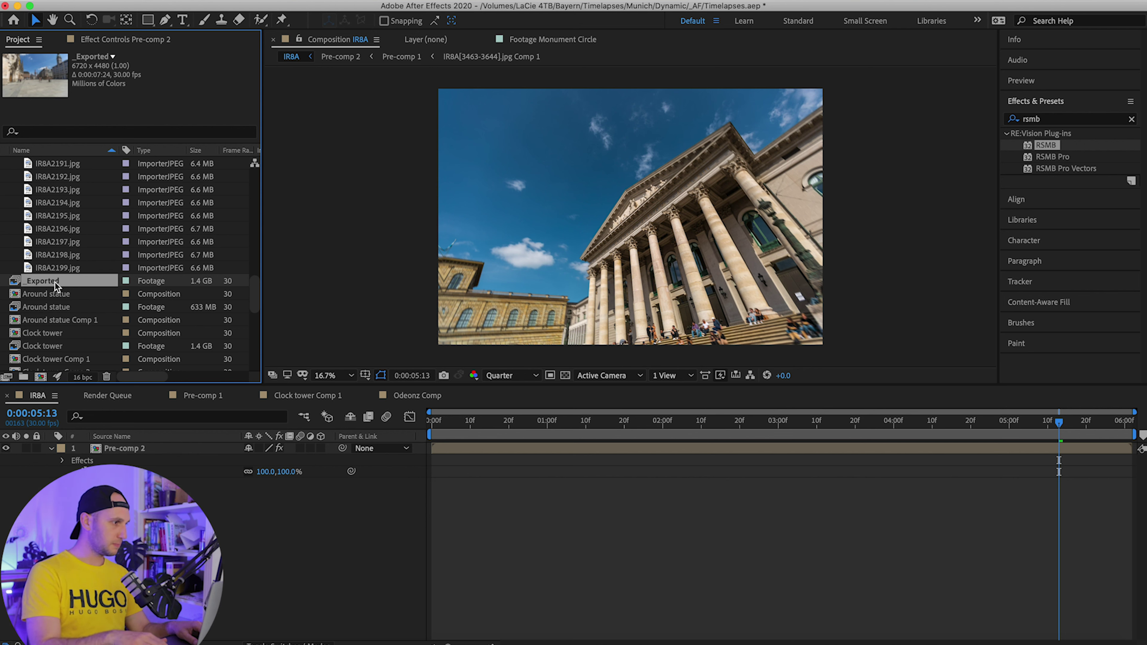
Rename the imported sequence to 'Clock Tower Platz' and create a composition from it.
key(Return)
text(Clock T)
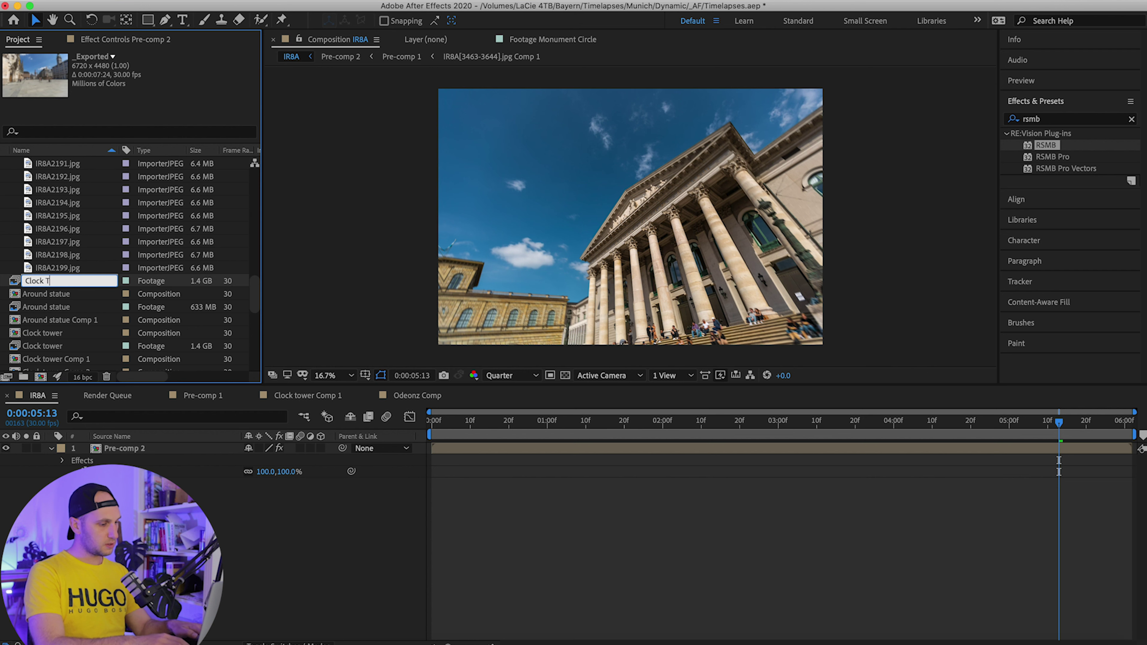
text(ower Platz)
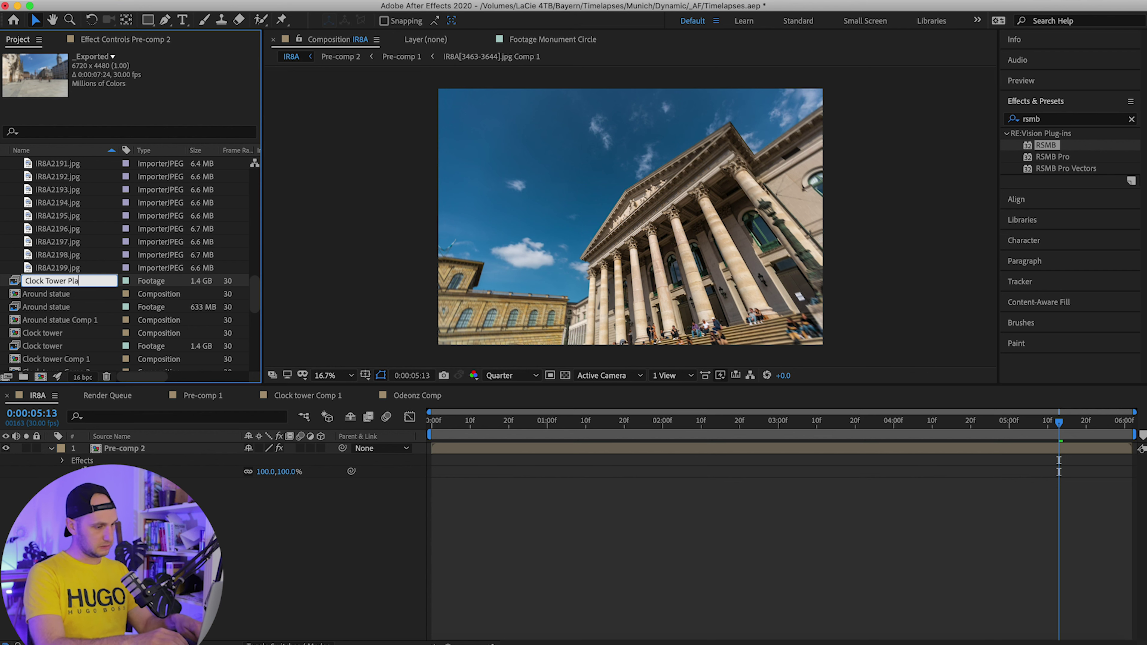
key(Return)
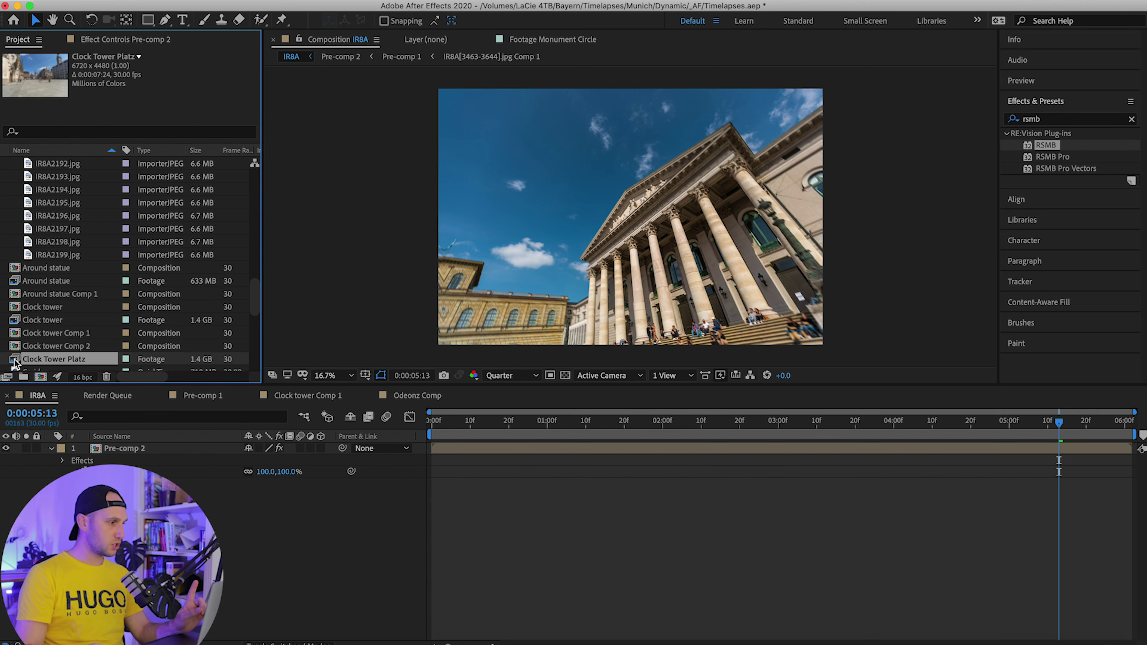
drag(40, 360, 42, 377)
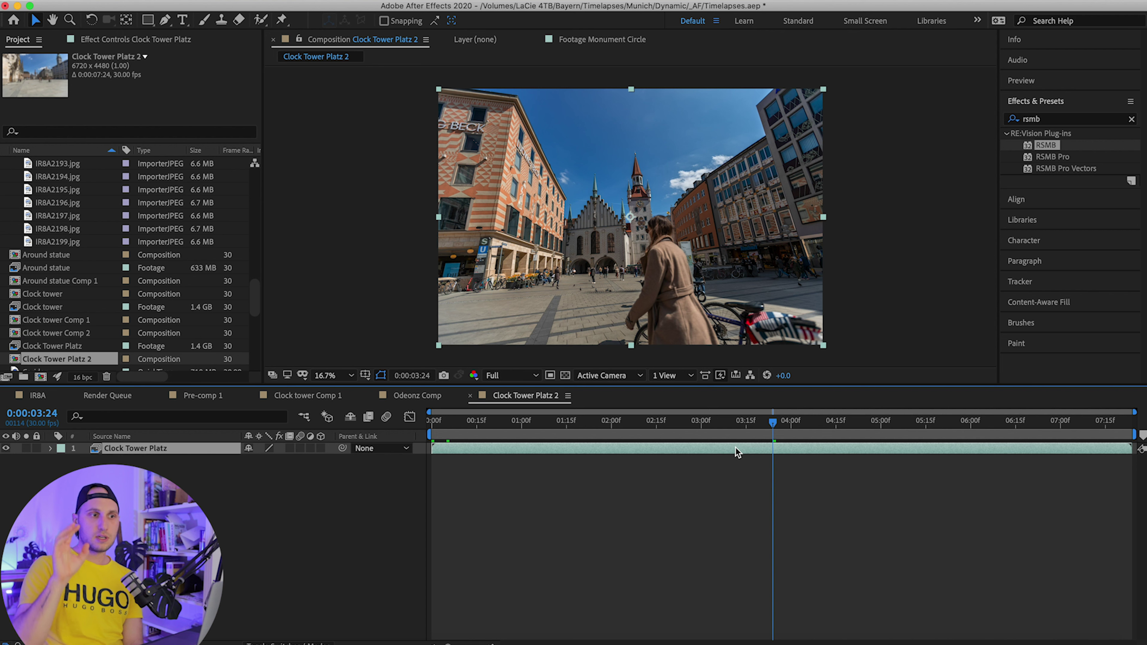
At 0:00:03:13, start a Stabilize Motion track and size Track Point 1's feature and search boxes around the tower clock.
click(740, 420)
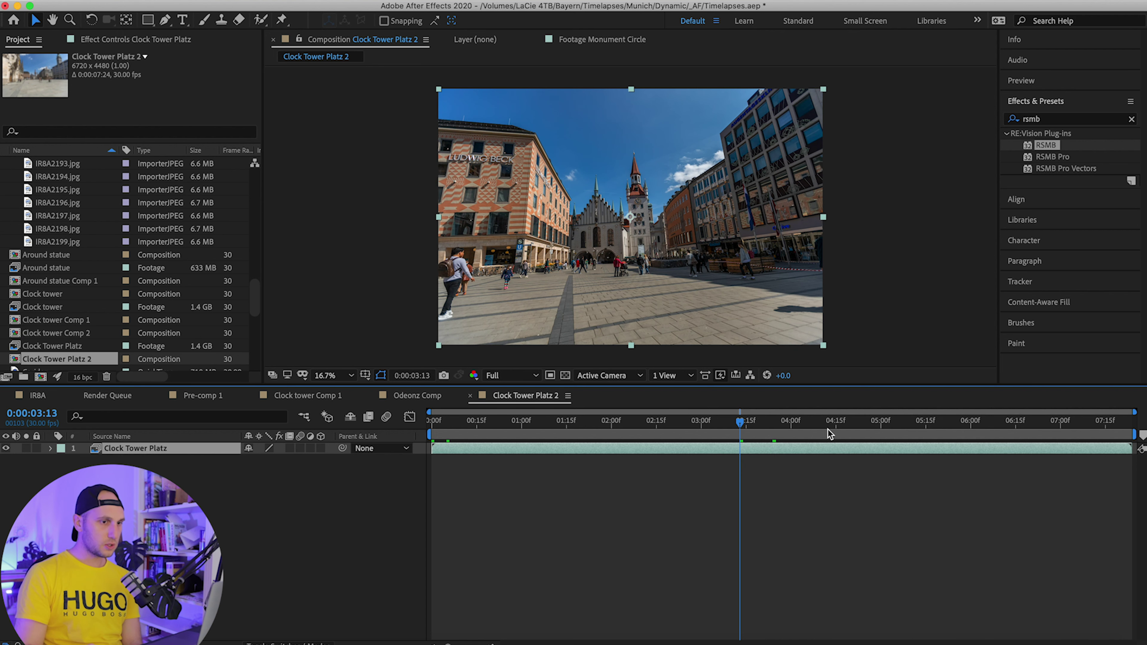
click(1021, 282)
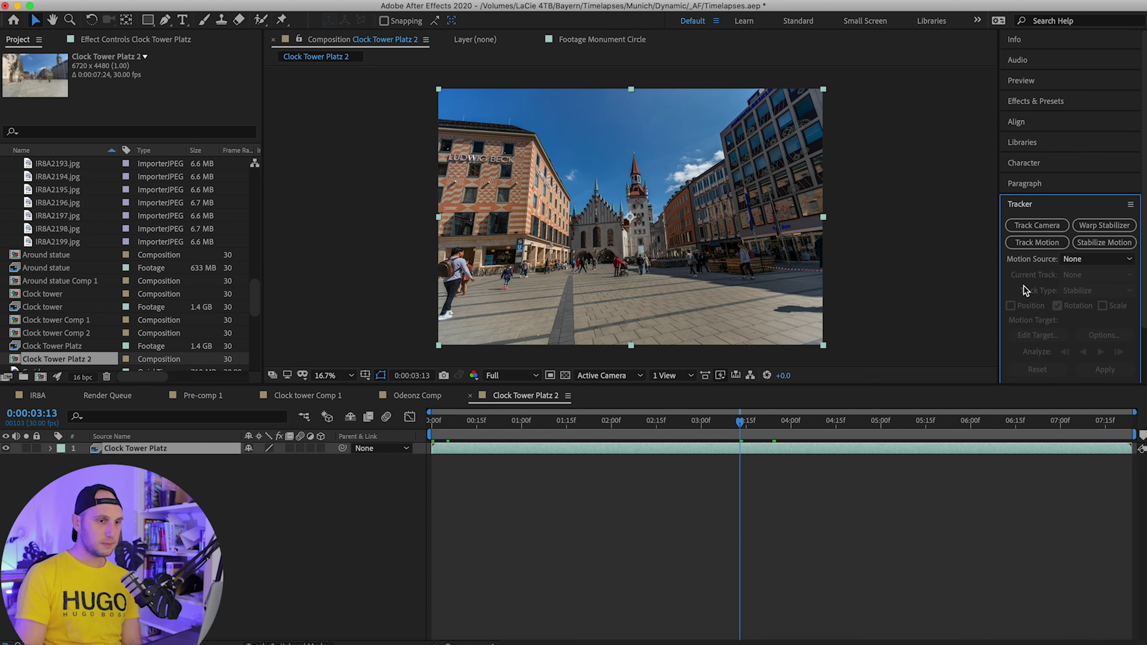
click(1115, 242)
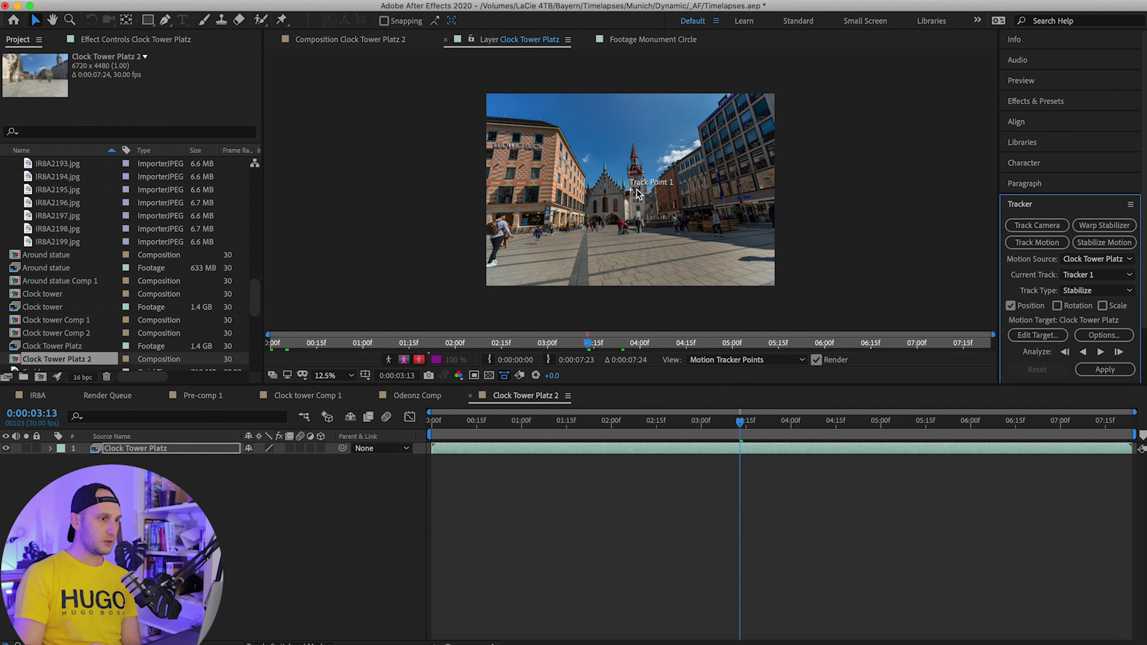
scroll(632, 185, up, 6)
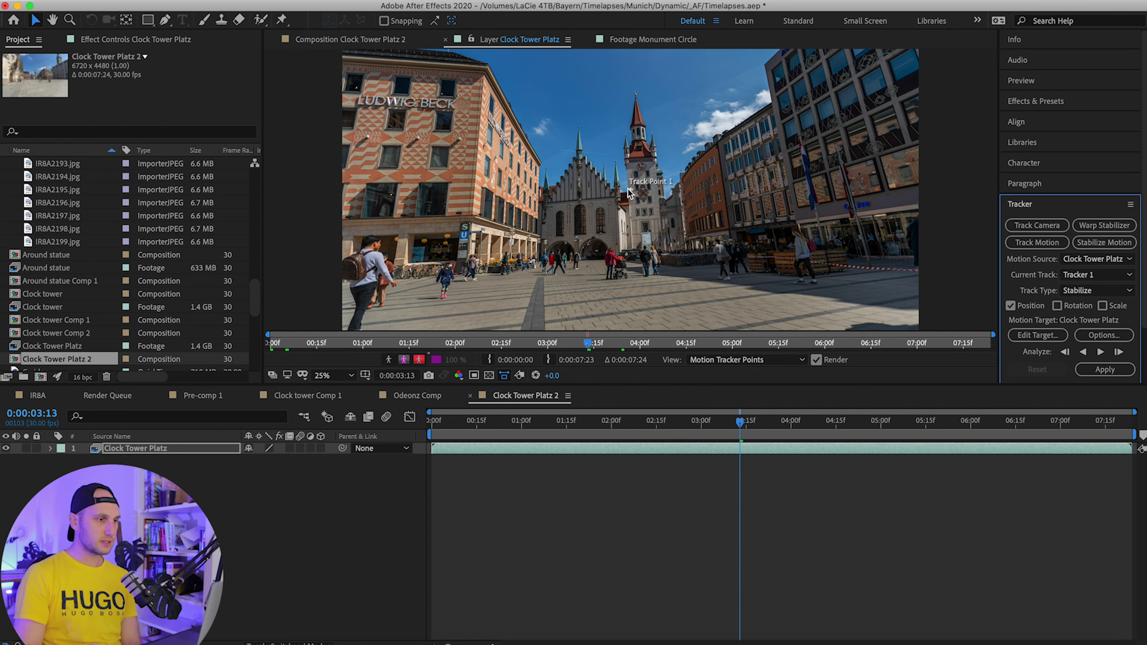
scroll(631, 185, up, 2)
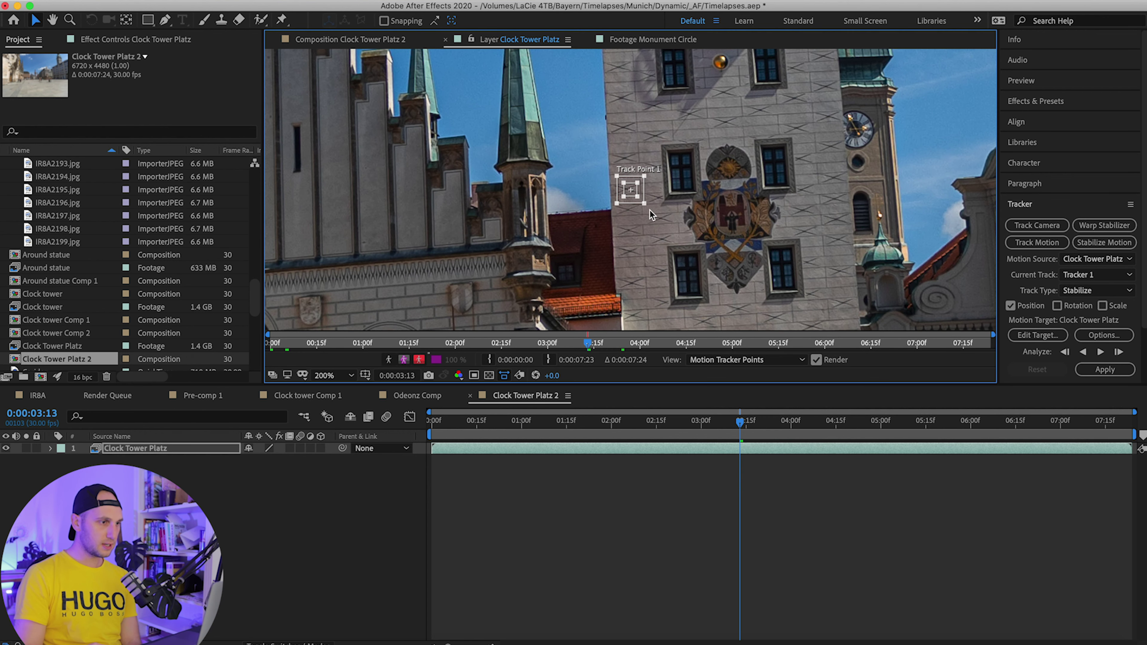
drag(646, 208, 740, 245)
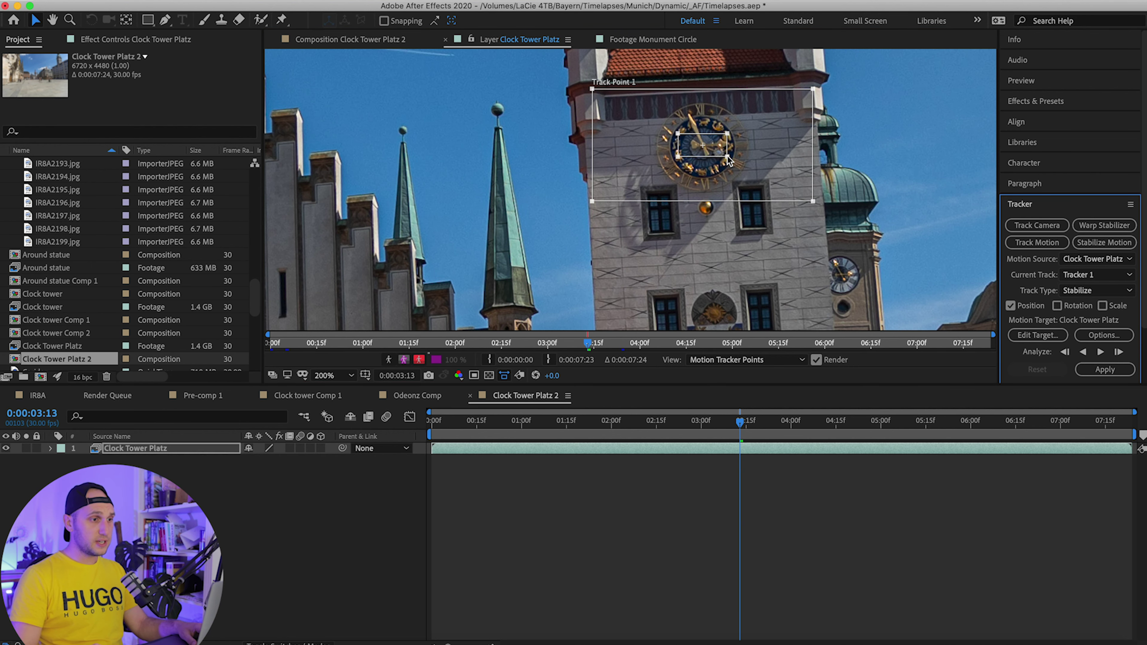
drag(728, 156, 754, 193)
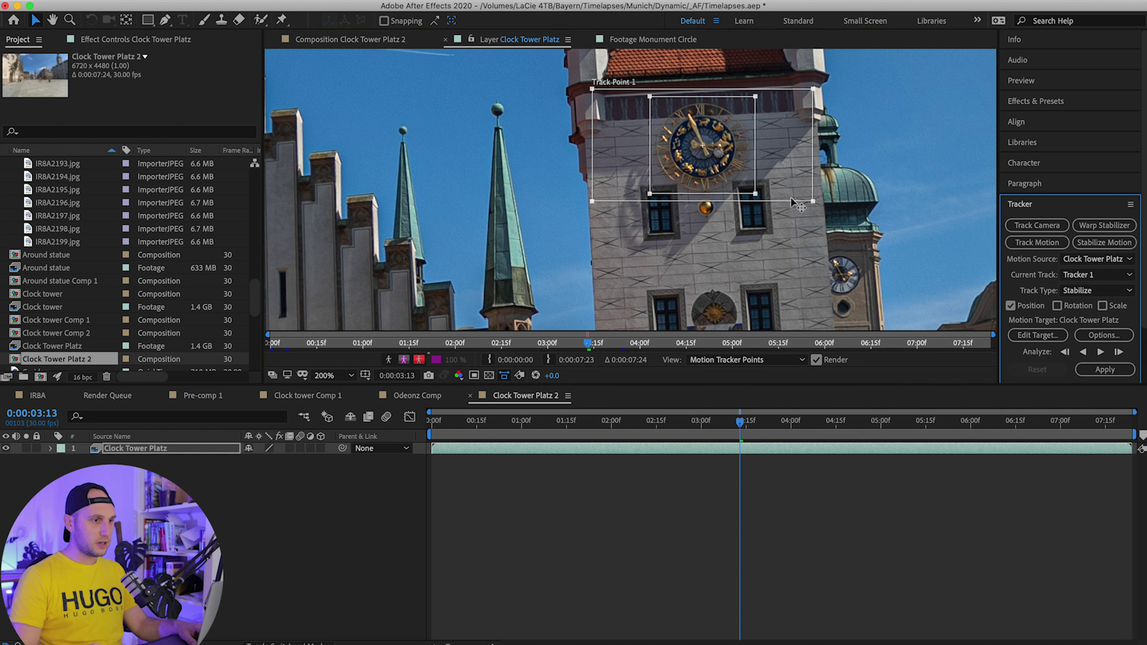
drag(813, 202, 846, 249)
key(comma)
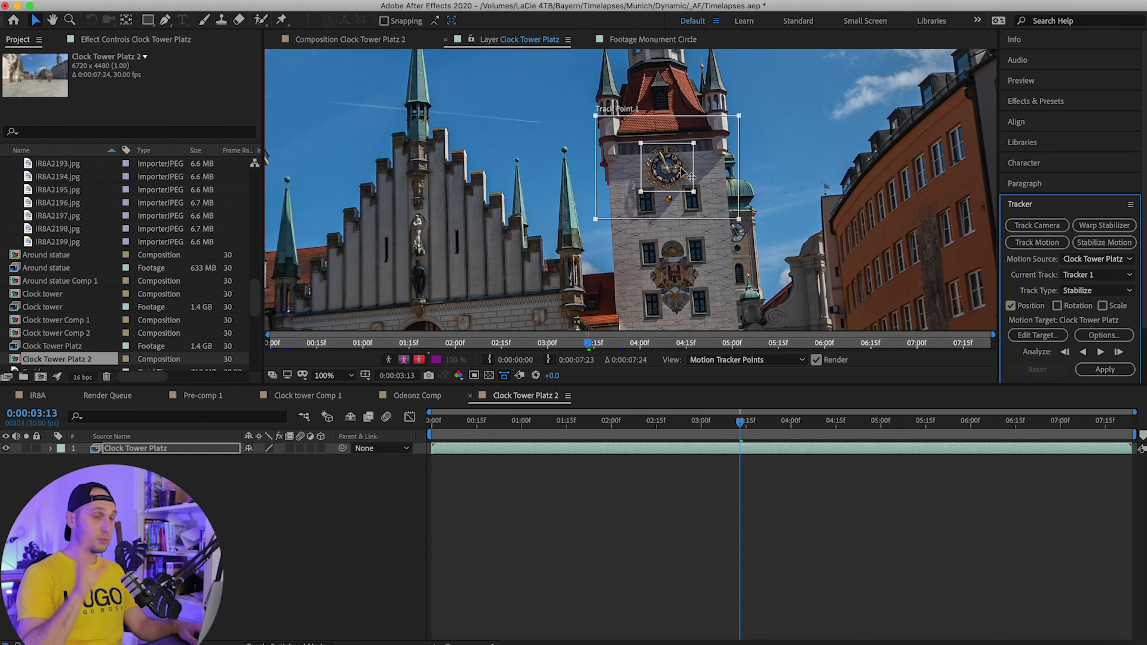
In Tracker 1's options, keep the low-confidence behaviour at Stop Tracking and accept.
click(1106, 336)
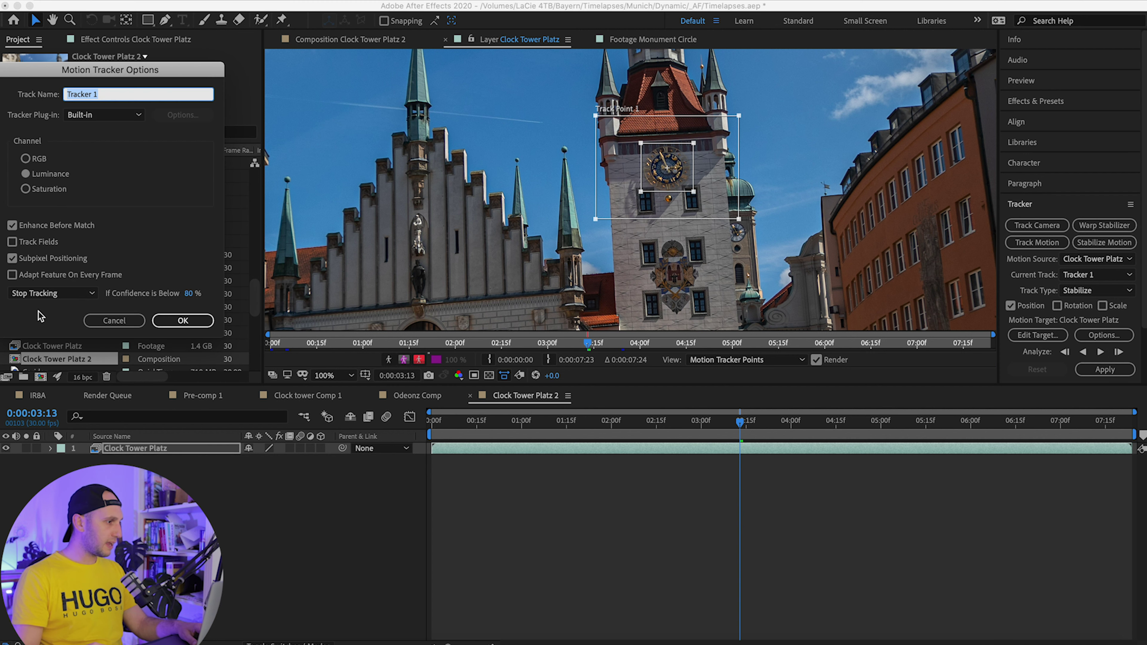
click(58, 295)
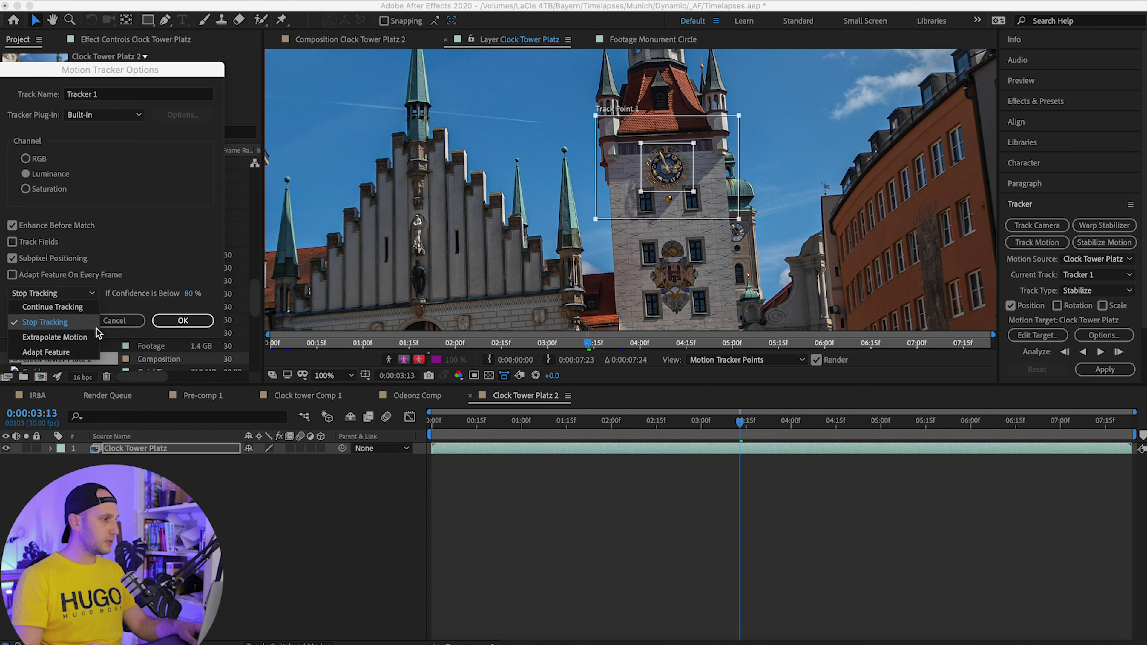
click(188, 275)
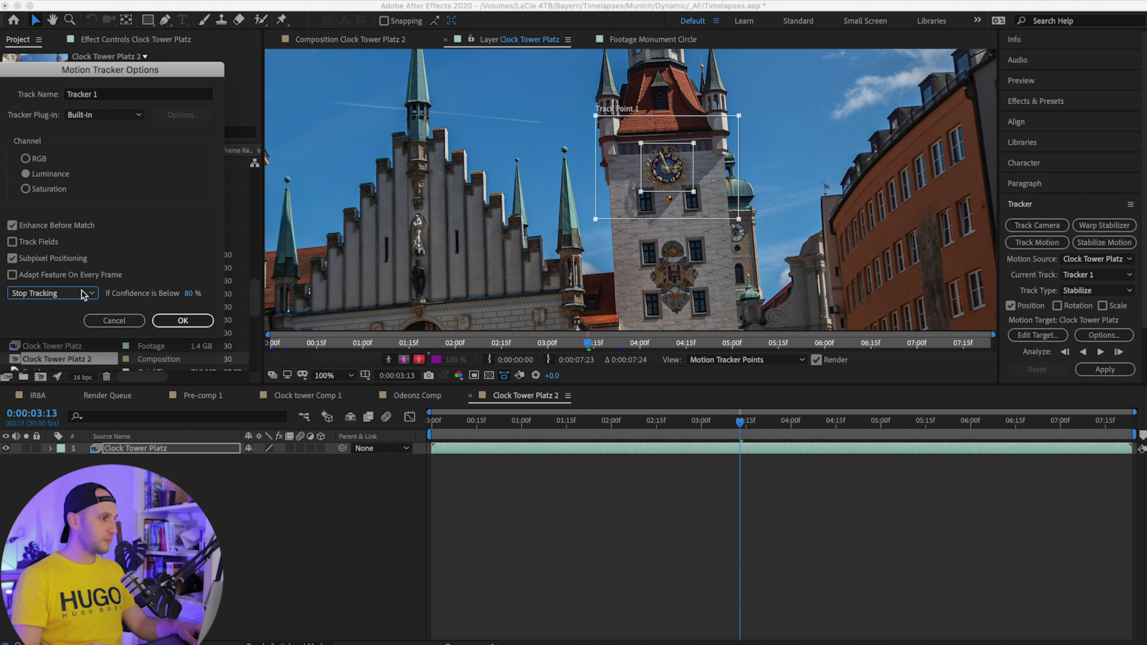
click(67, 296)
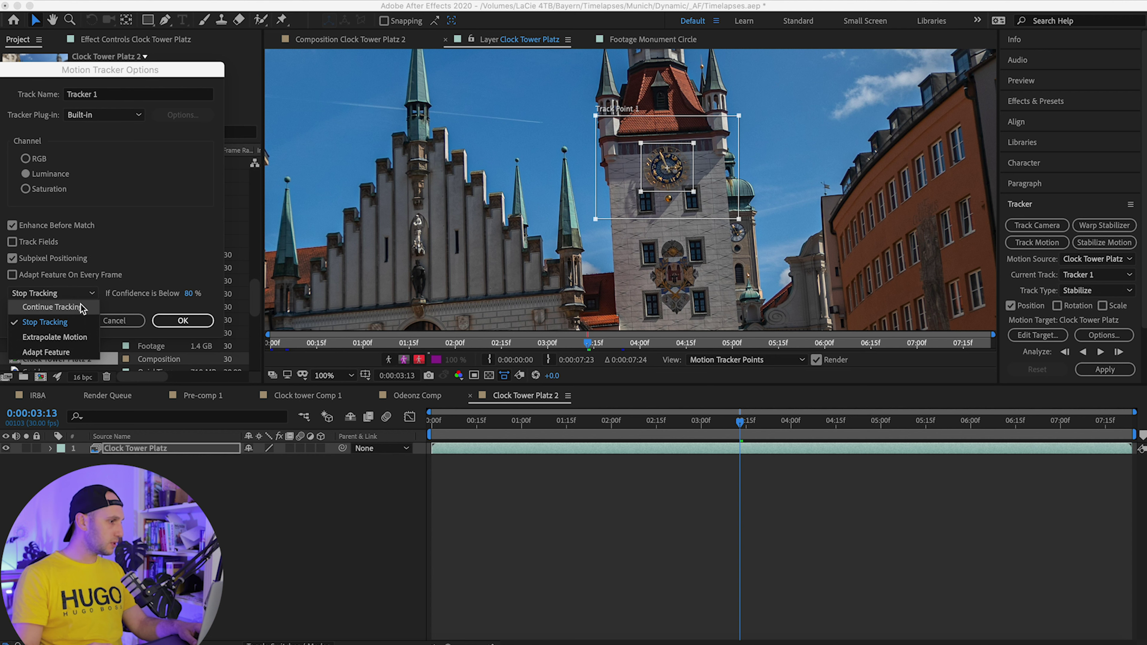
click(169, 266)
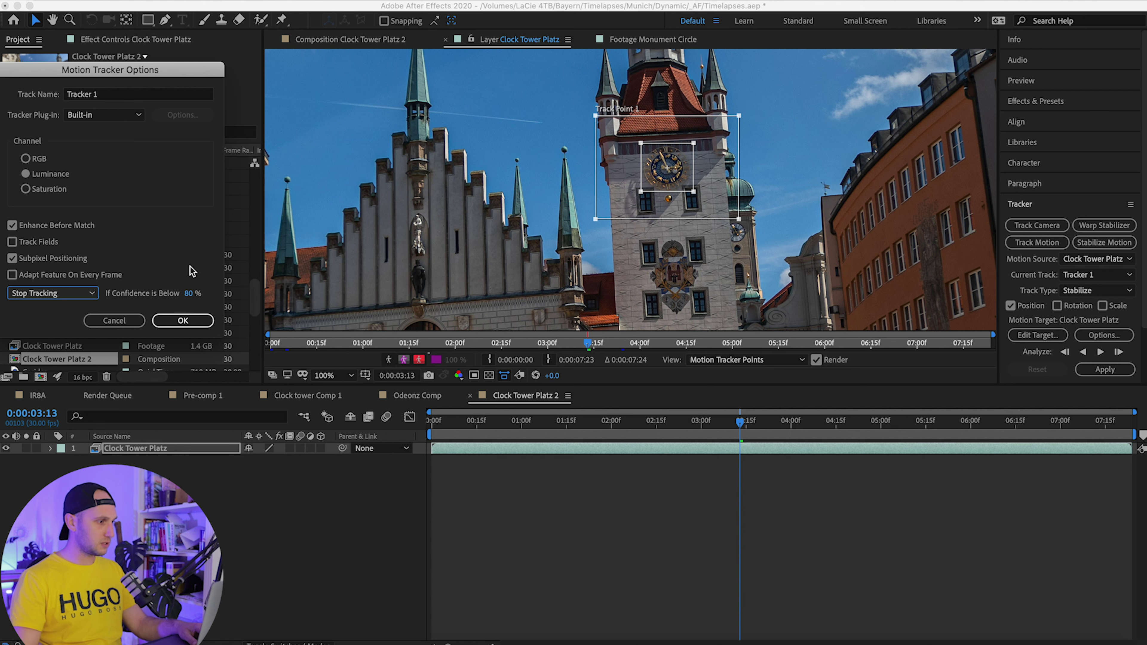
click(182, 321)
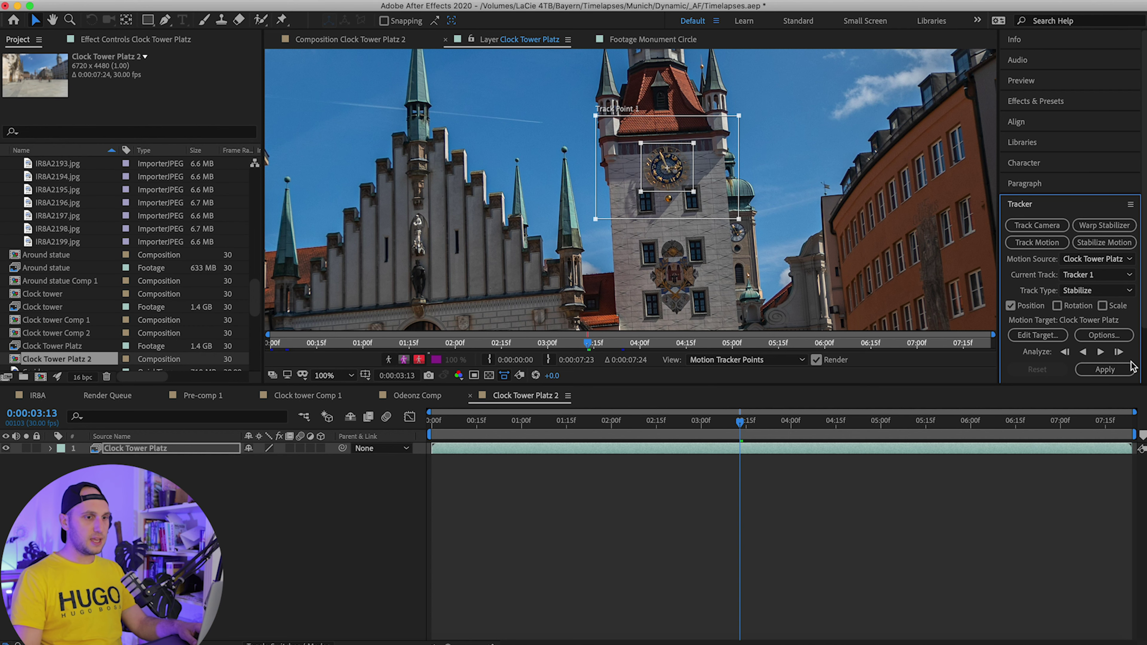
Analyse the clock track forward, reveal the layer's tracker keyframes, and nudge the track point onto the clock face.
click(1100, 355)
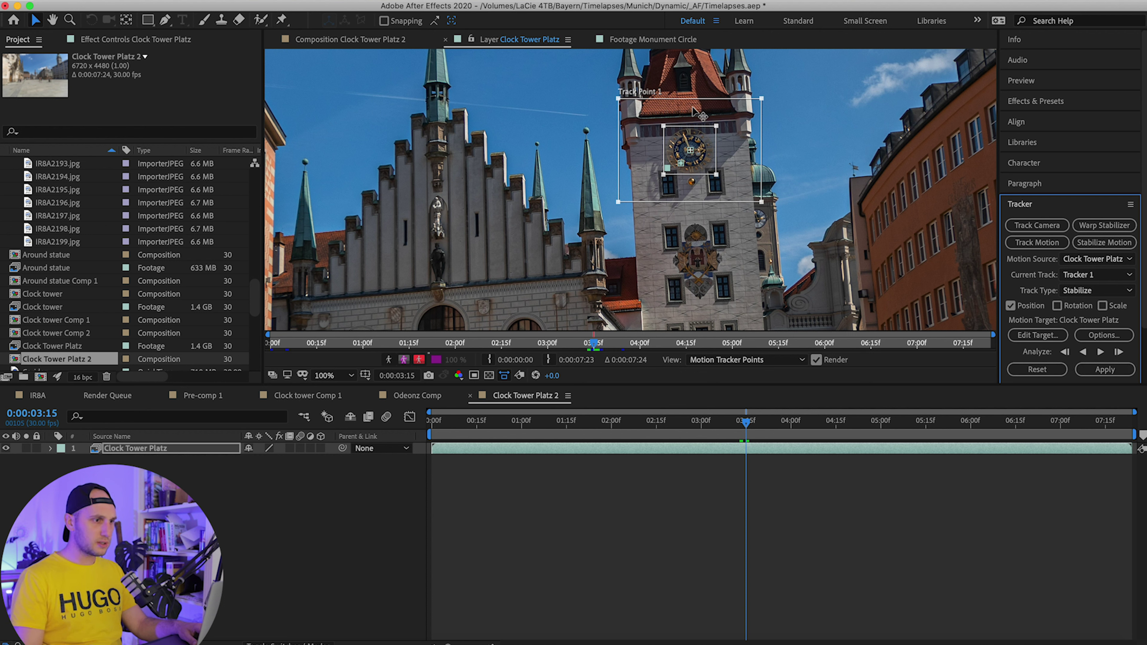
click(817, 450)
key(u)
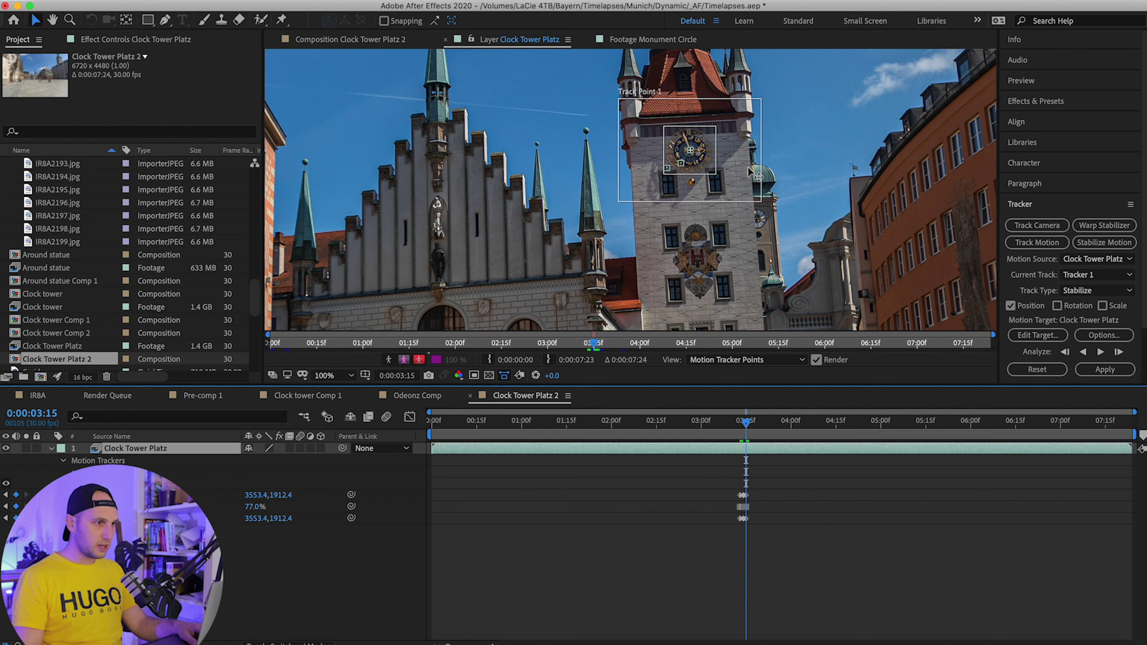
drag(747, 172, 747, 172)
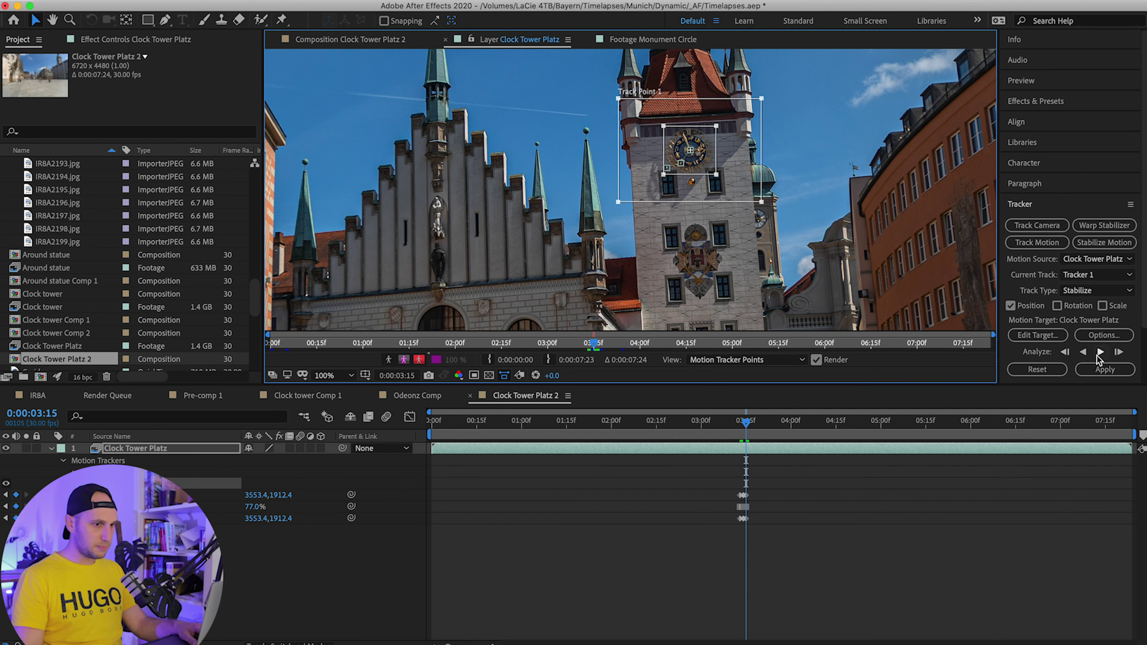
Restart forward tracking, then move the track point down onto the clock and shrink its search area.
click(1100, 352)
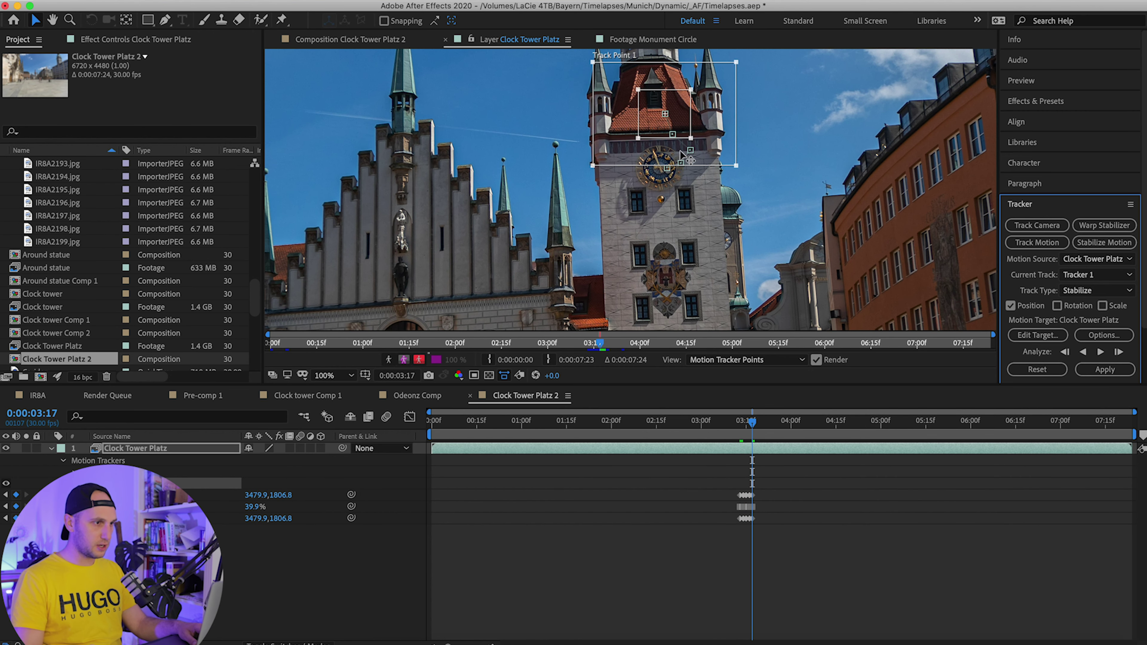
drag(730, 113, 678, 184)
drag(731, 221, 706, 221)
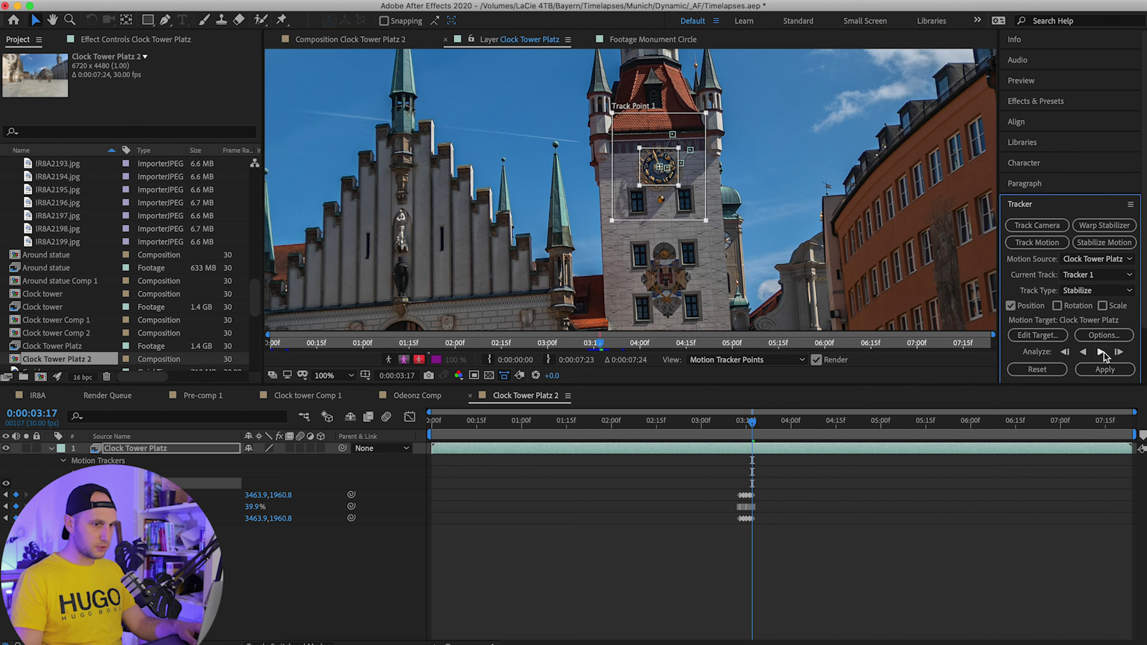
Analyse the clock forward, scrub back to frame 03:13, then analyse backward.
click(1101, 352)
click(1102, 353)
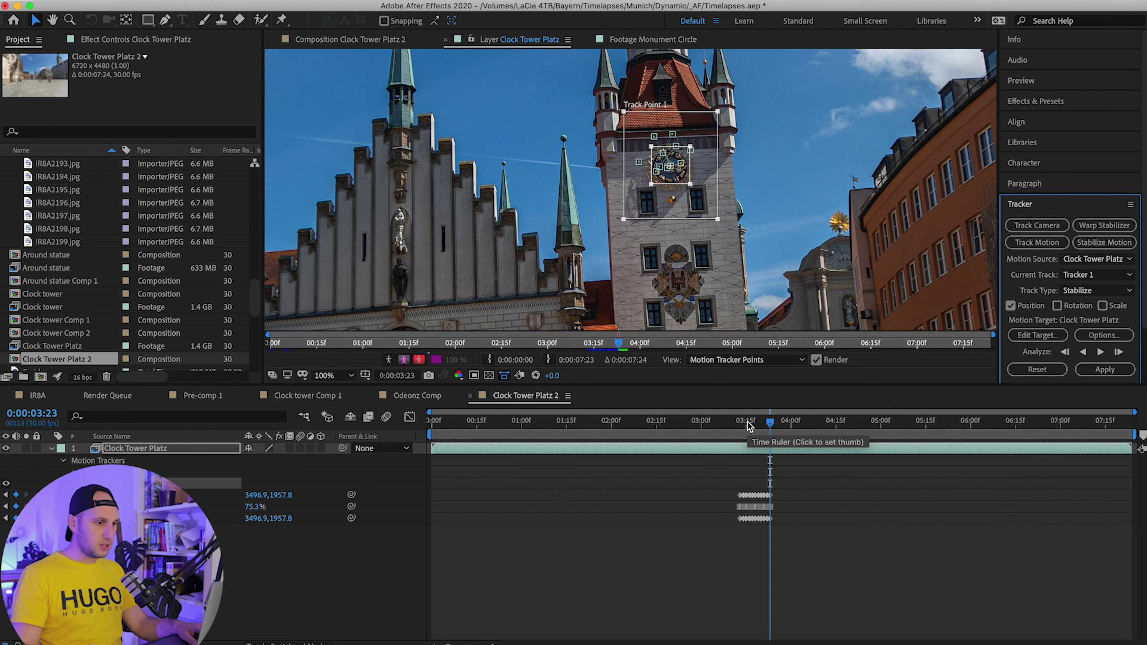
drag(749, 425, 741, 426)
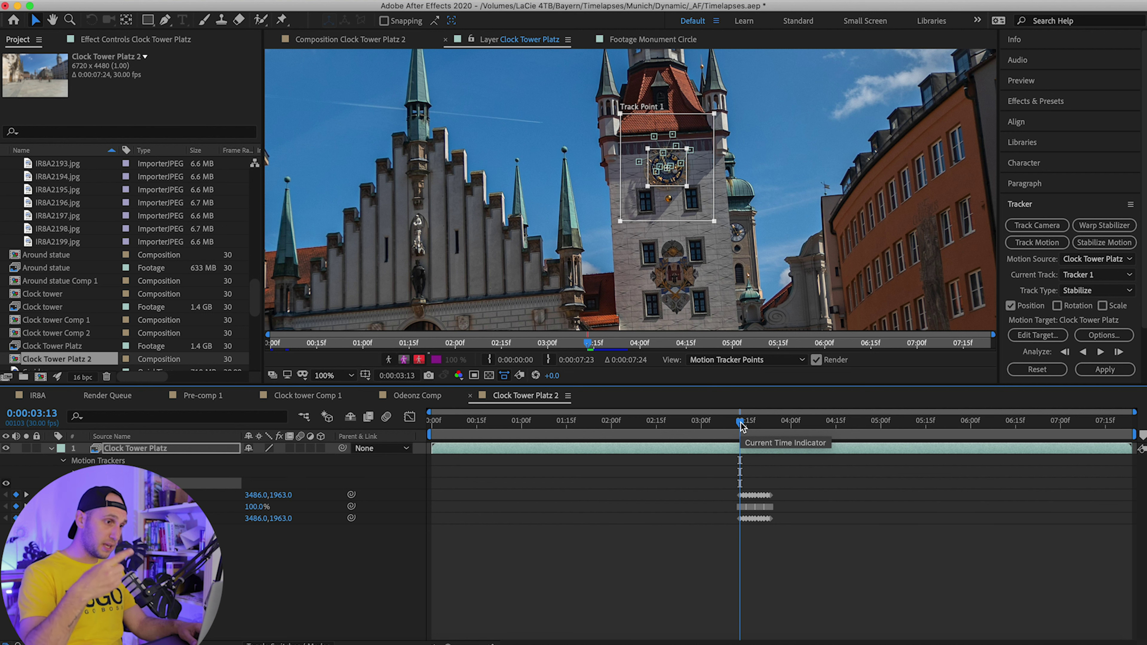
click(1083, 352)
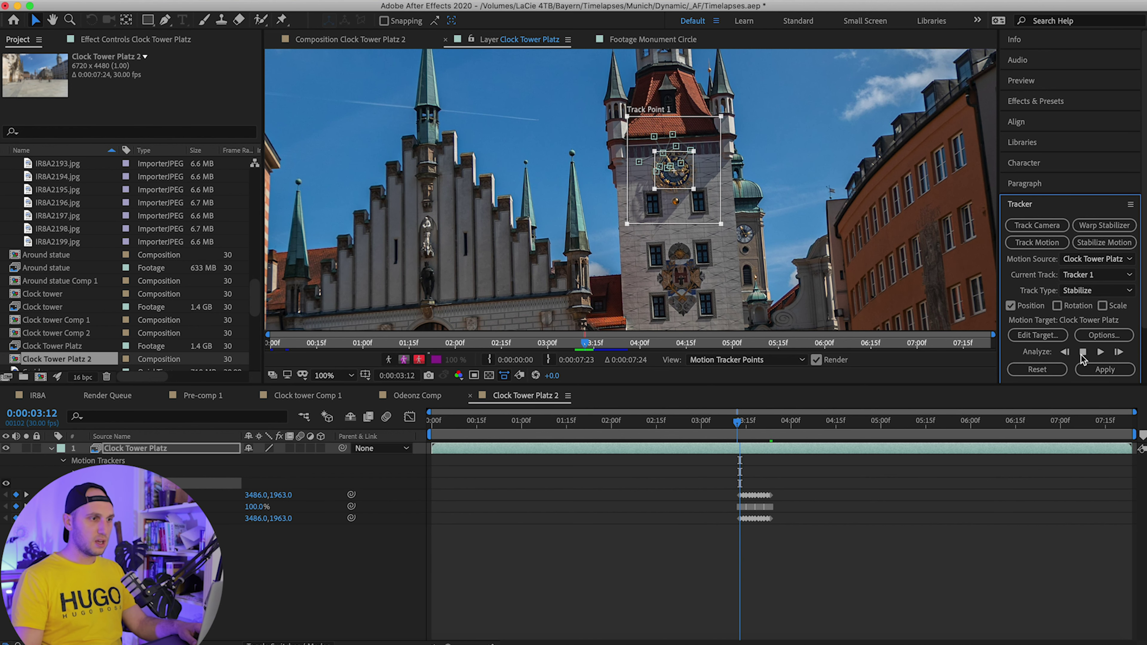
click(1083, 354)
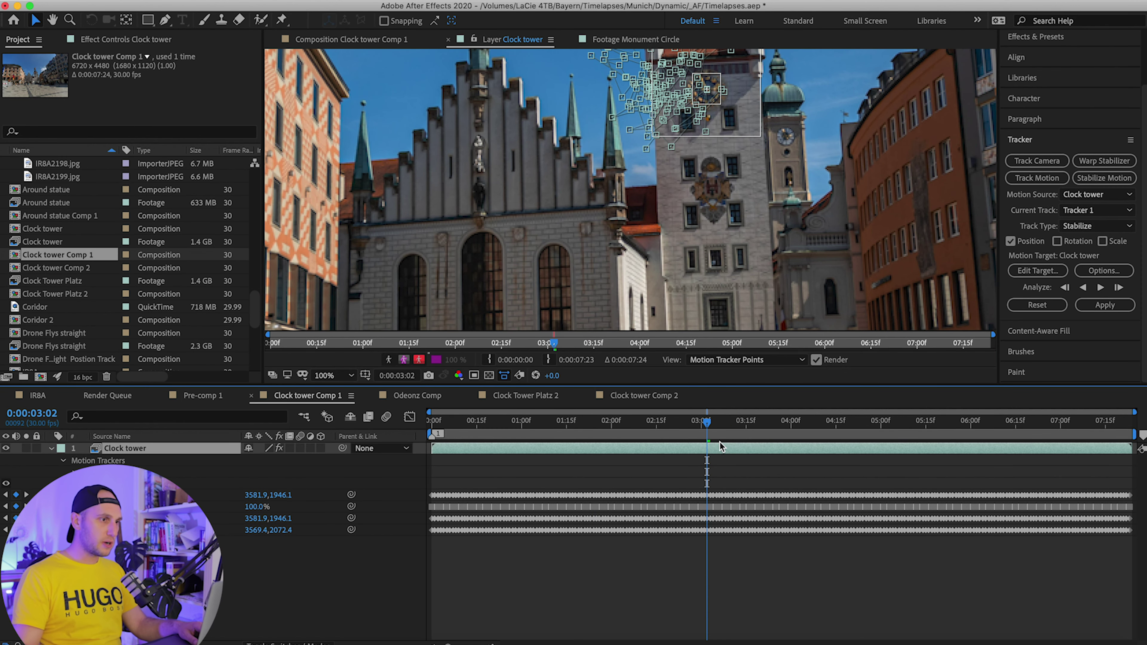
Zoom and pan the layer view to check the clock track, then open Apply Options set to X and Y.
scroll(723, 195, down, 4)
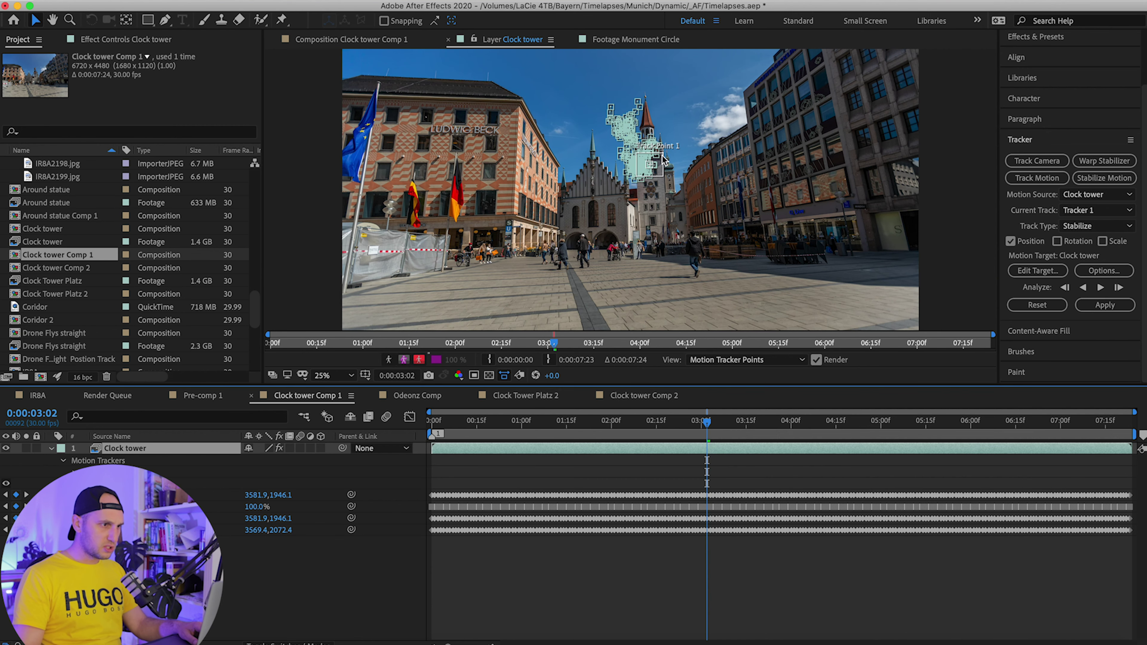
scroll(626, 116, up, 2)
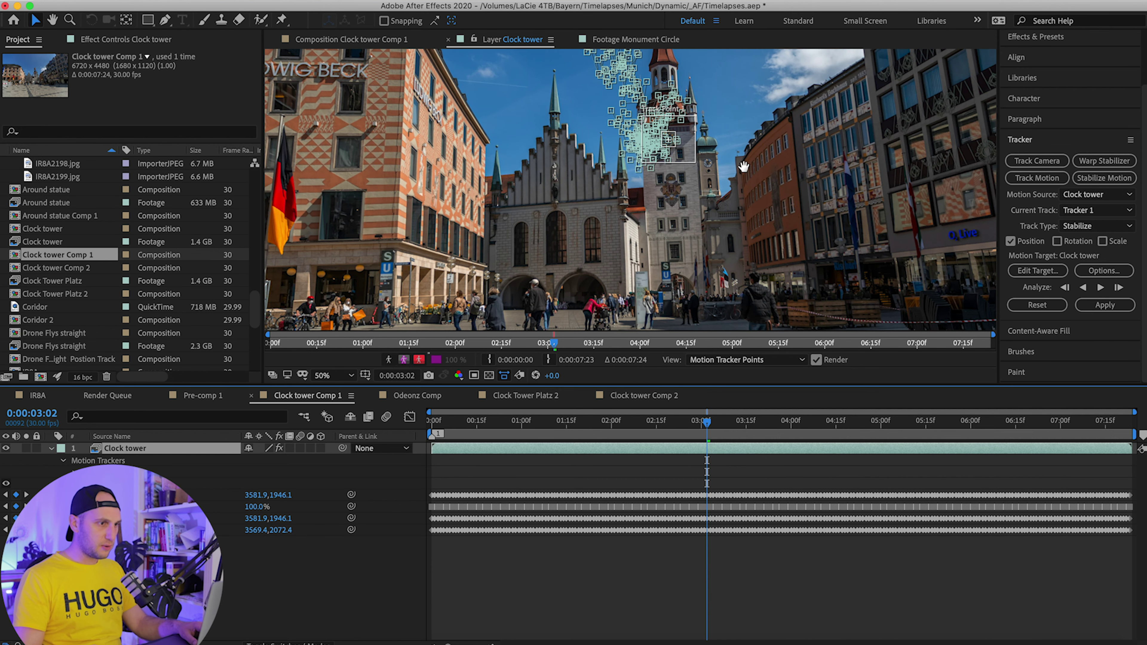
drag(606, 59, 625, 144)
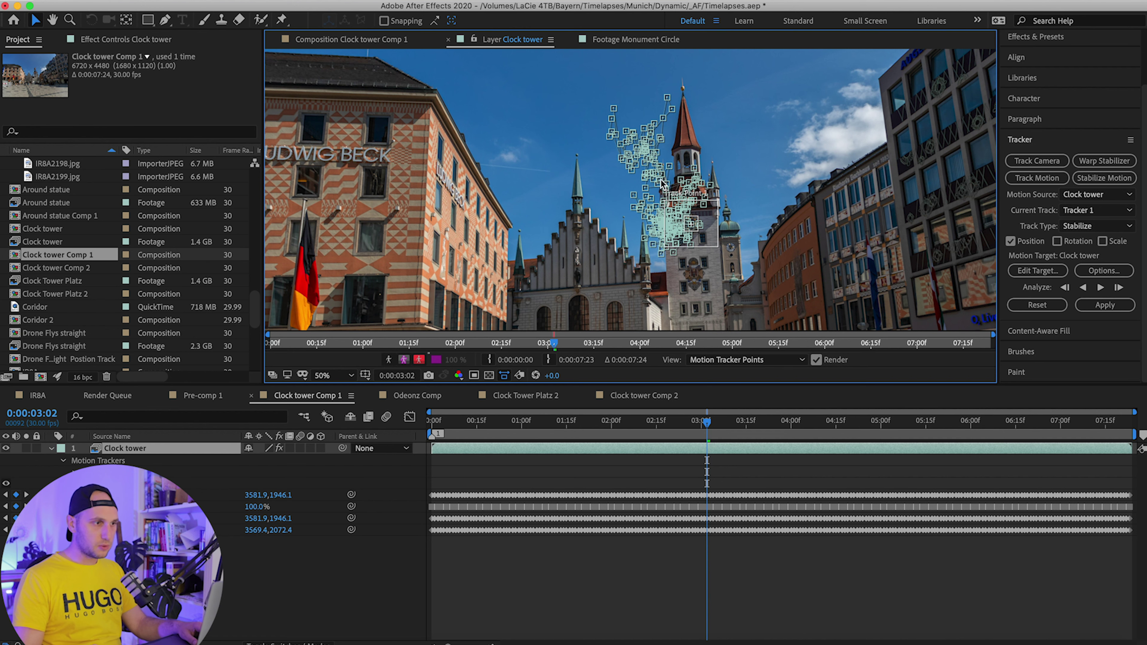
scroll(769, 235, down, 2)
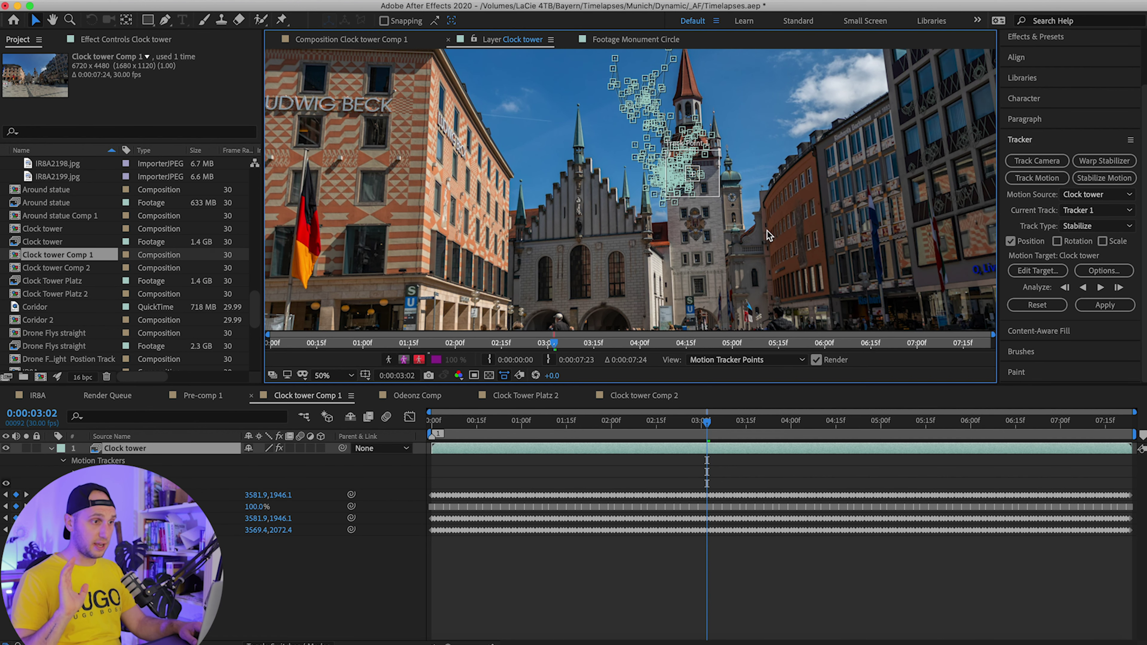
click(1104, 305)
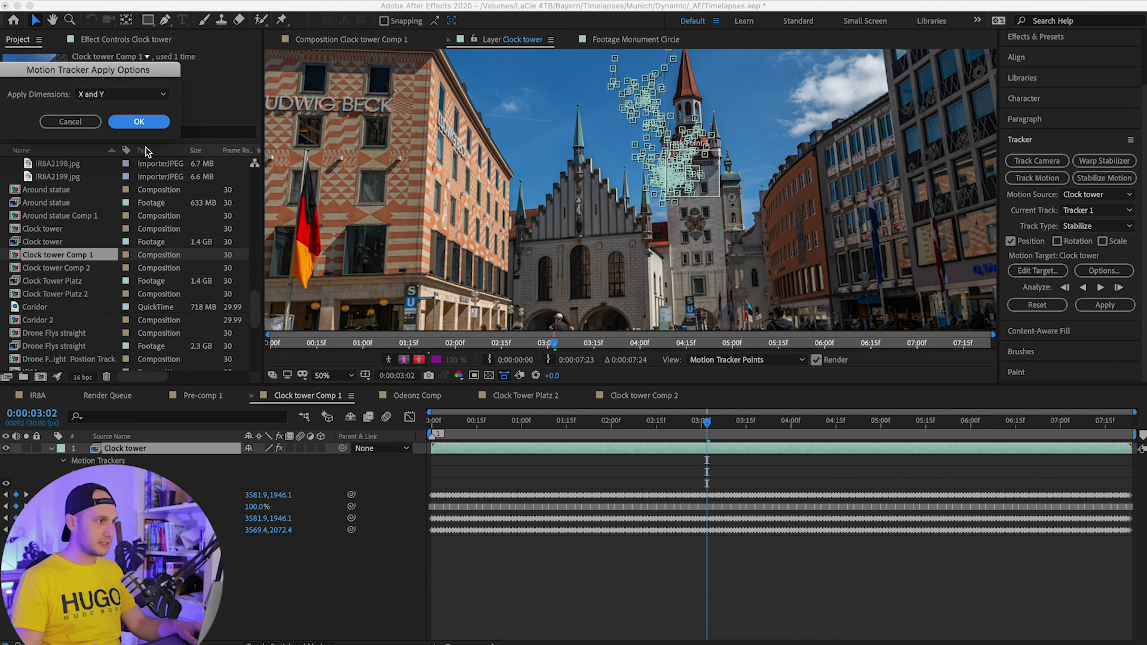
Apply the stabilization in X and Y and play a preview of the steadied clock tower footage.
click(139, 122)
key(Home)
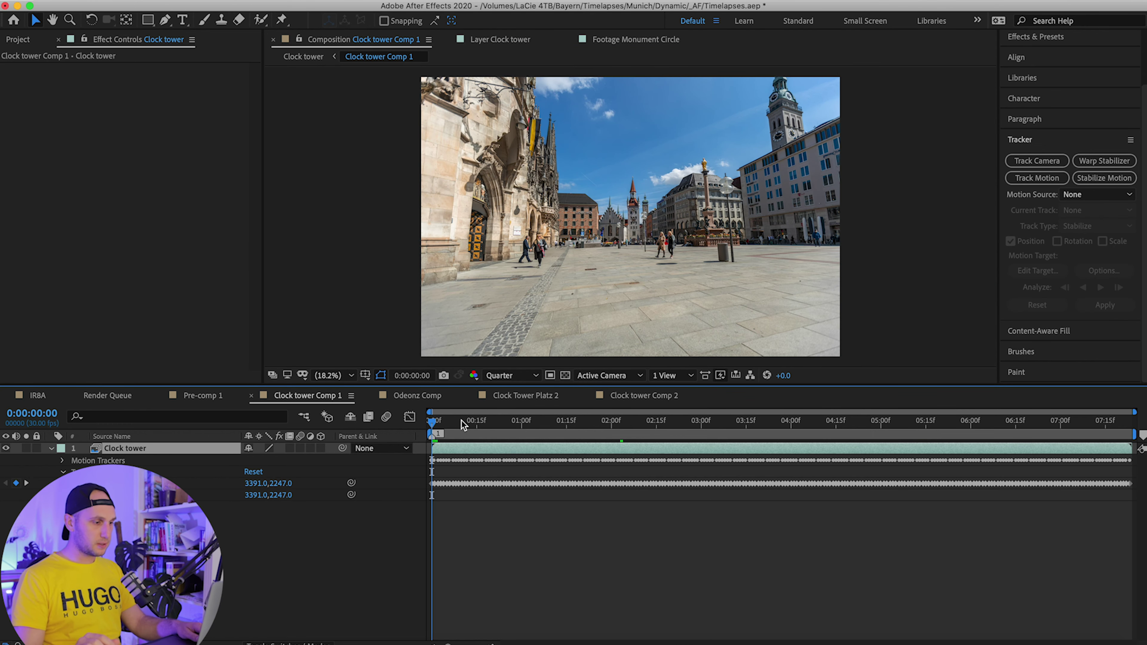
key(space)
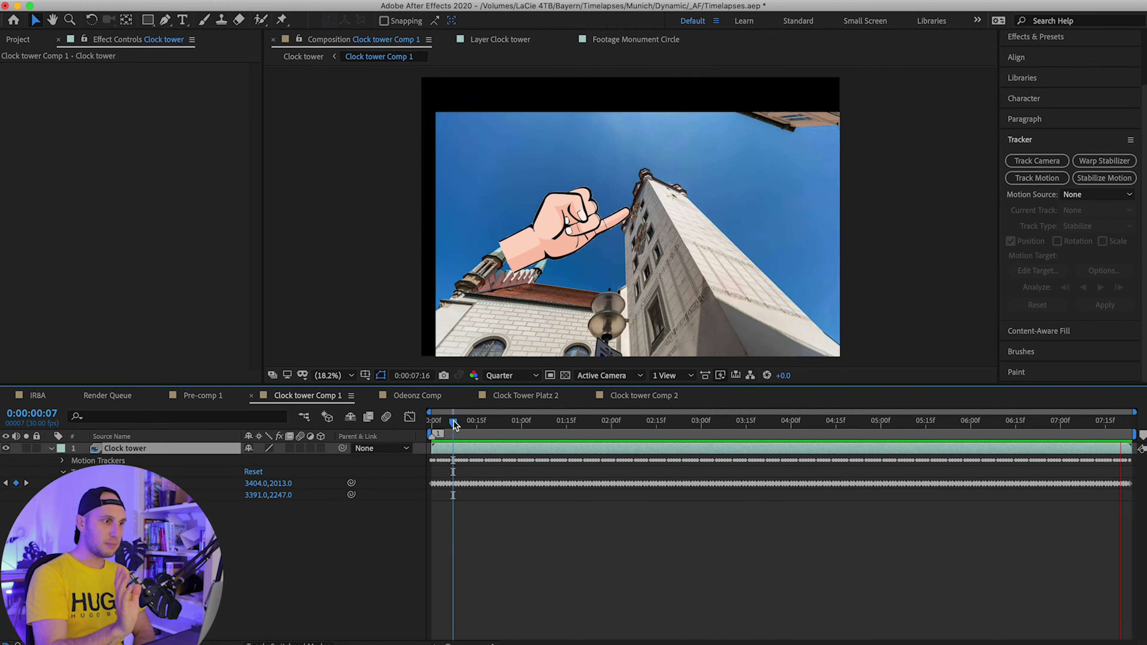
key(space)
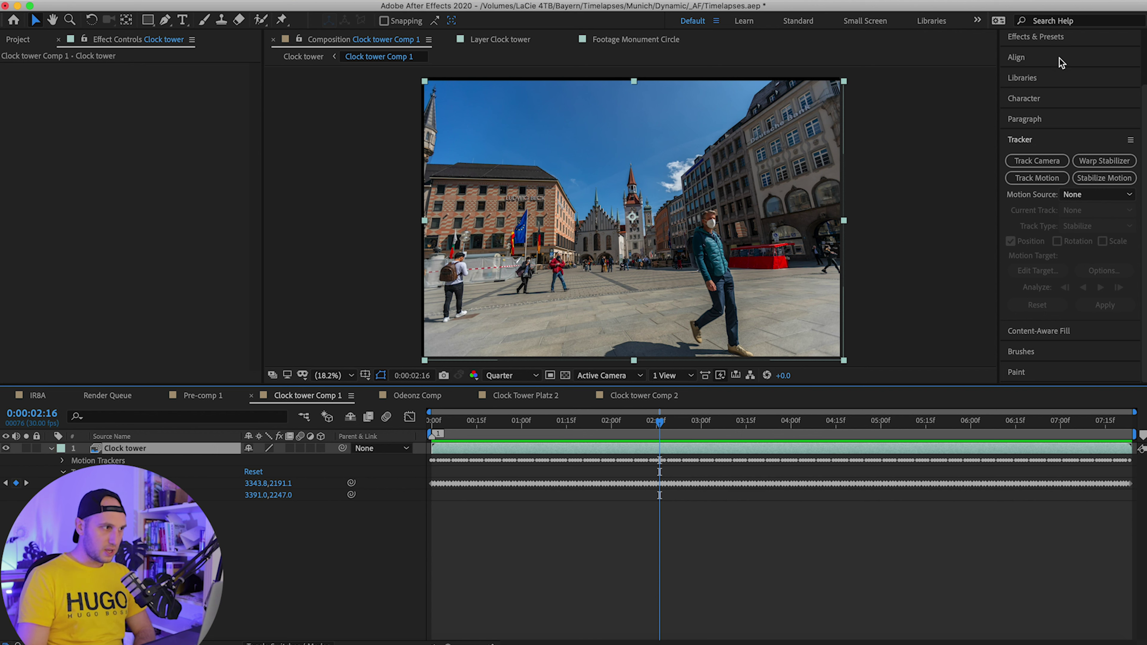
scroll(1062, 122, up, 3)
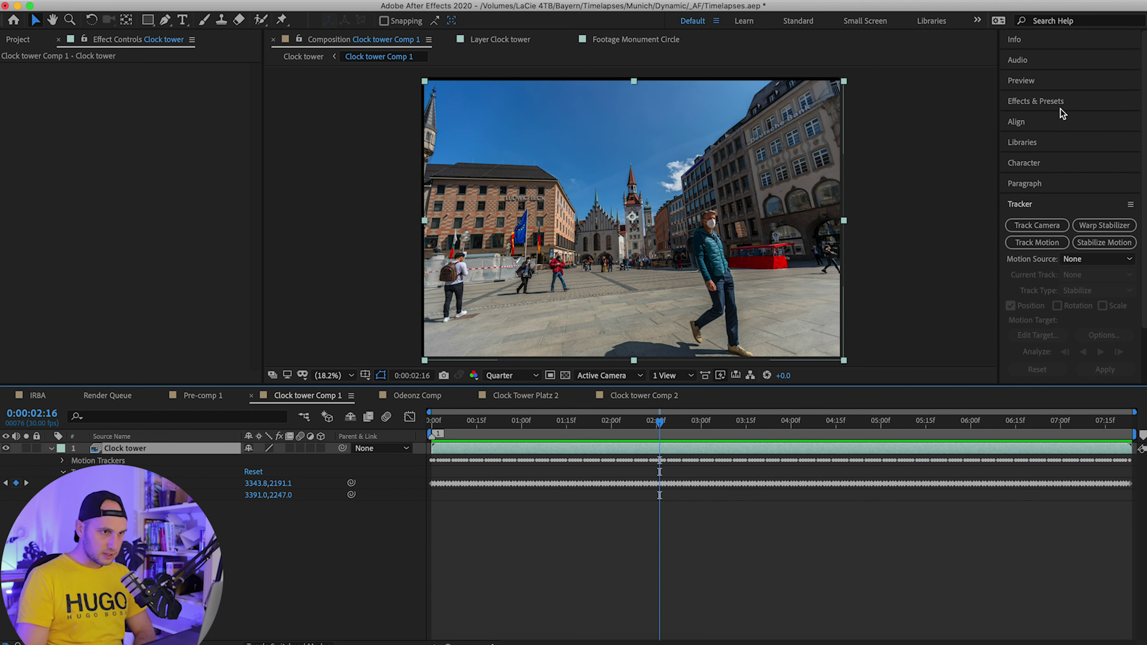
click(1048, 99)
Apply Motion Tile to the clock tower footage with output width 230 and height 200.
click(1058, 119)
text(motion)
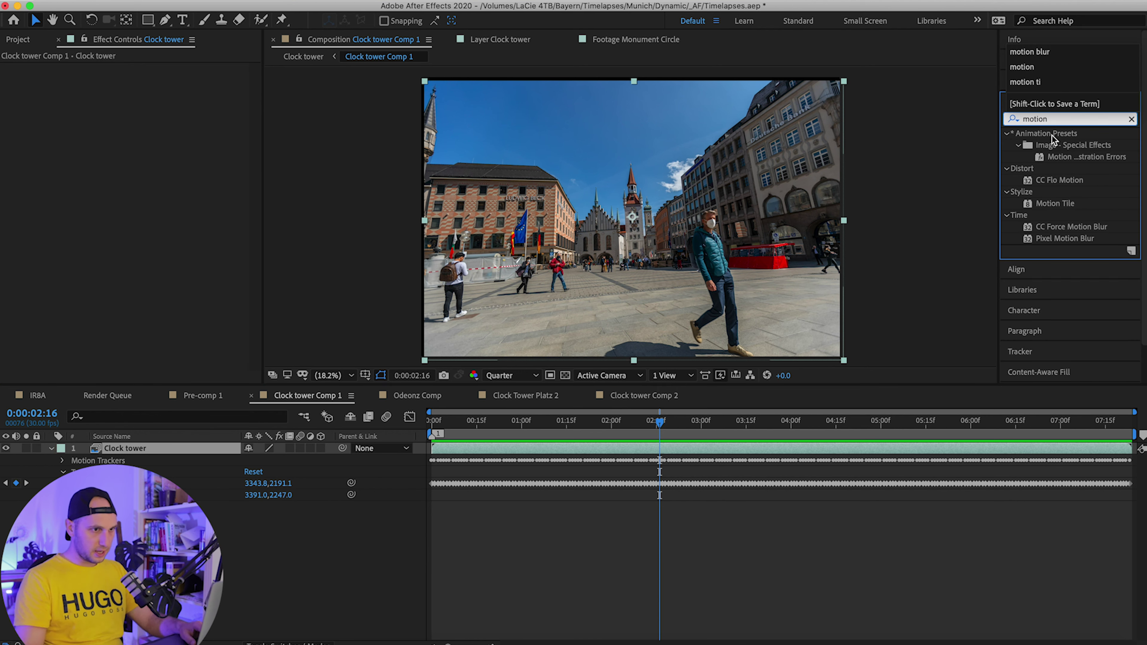
drag(1055, 168, 626, 248)
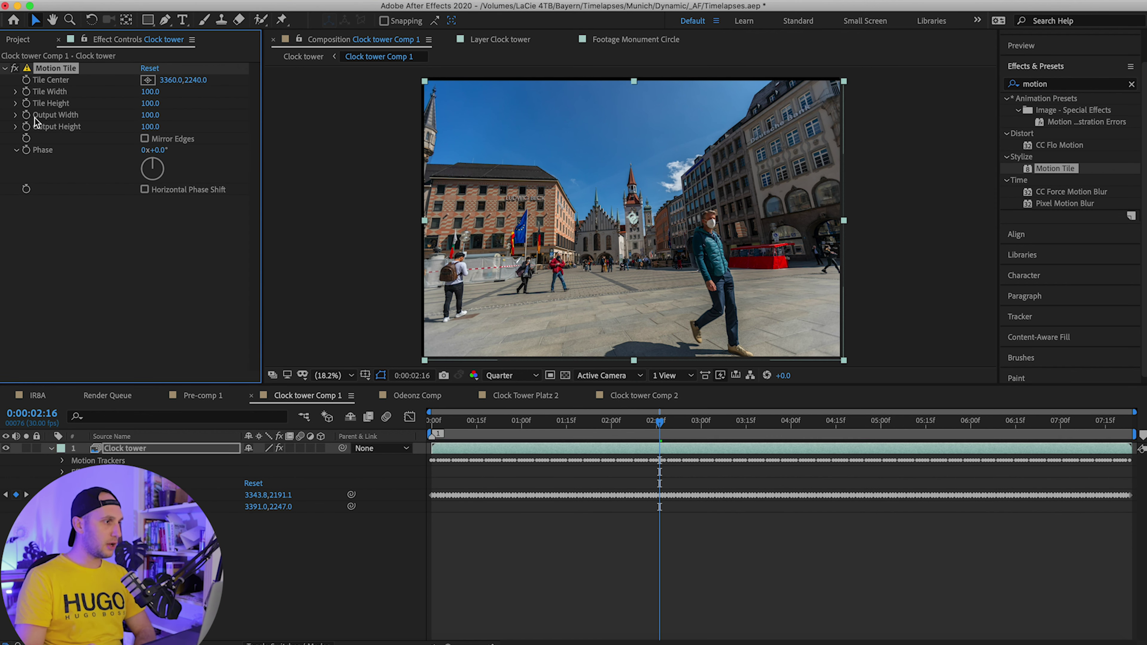
click(151, 115)
text(230)
key(Return)
click(150, 127)
text(200)
key(Return)
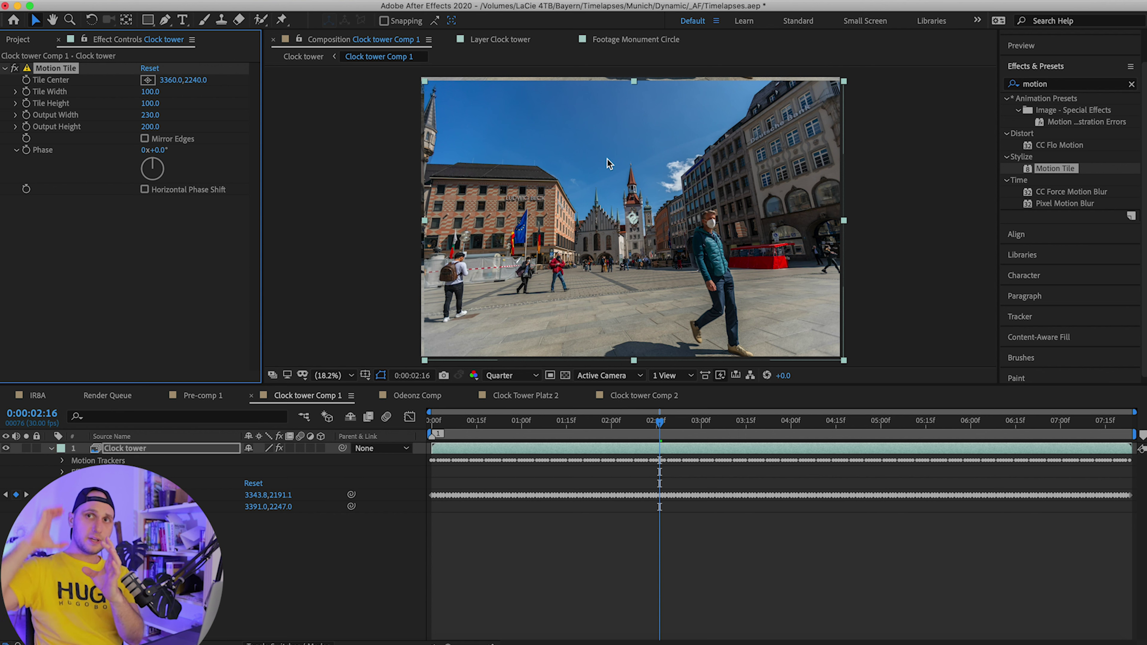
Shrink the layer to 20% scale to view the tiles, trying output width 530 before undoing it.
click(505, 448)
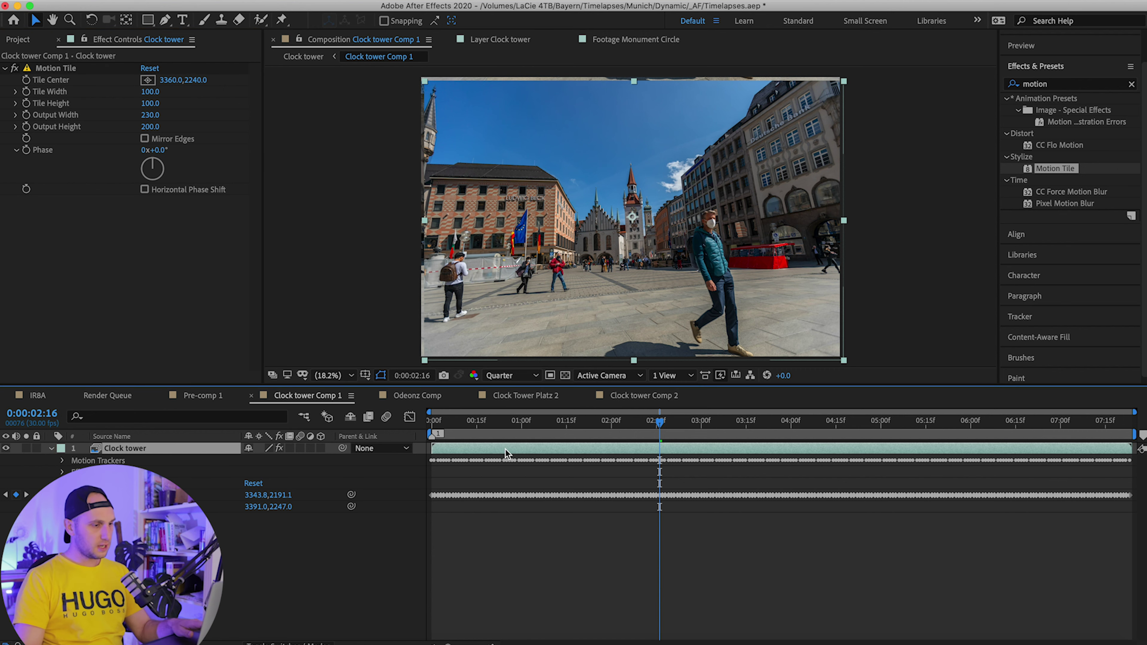
key(s)
drag(294, 466, 228, 460)
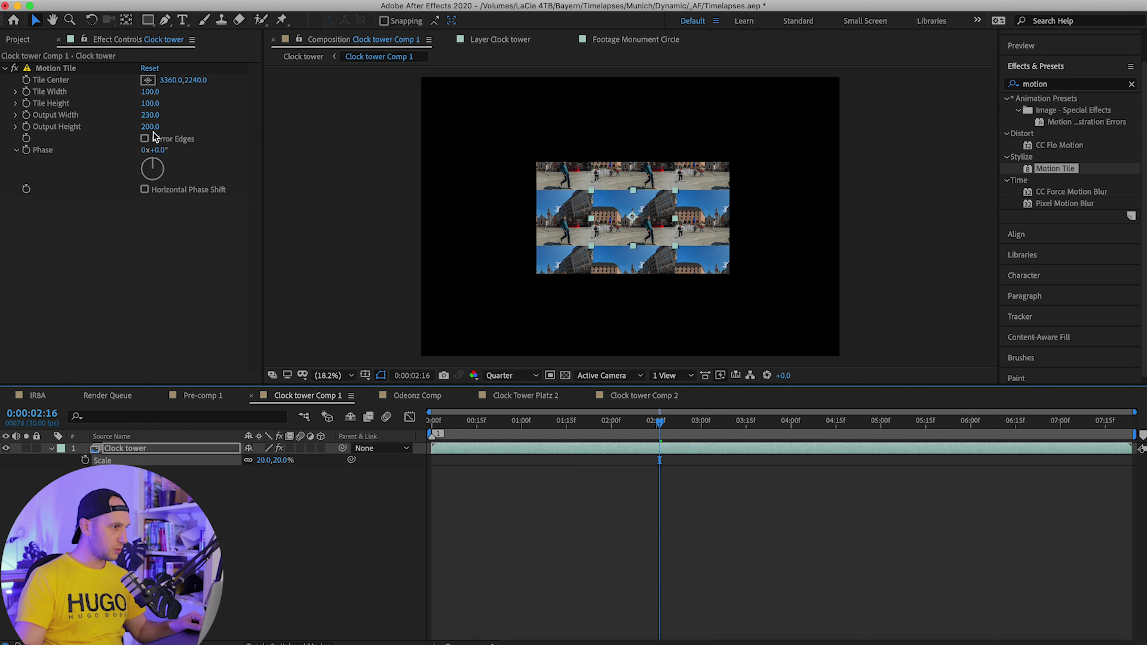
click(151, 115)
text(530)
key(Return)
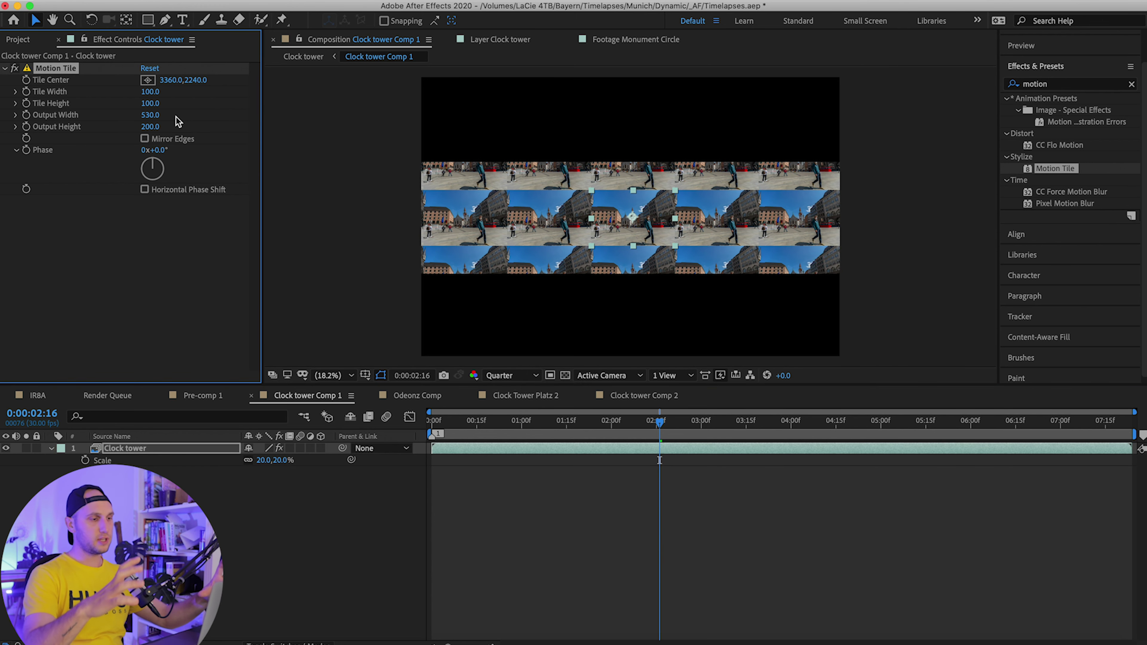
key(super+z)
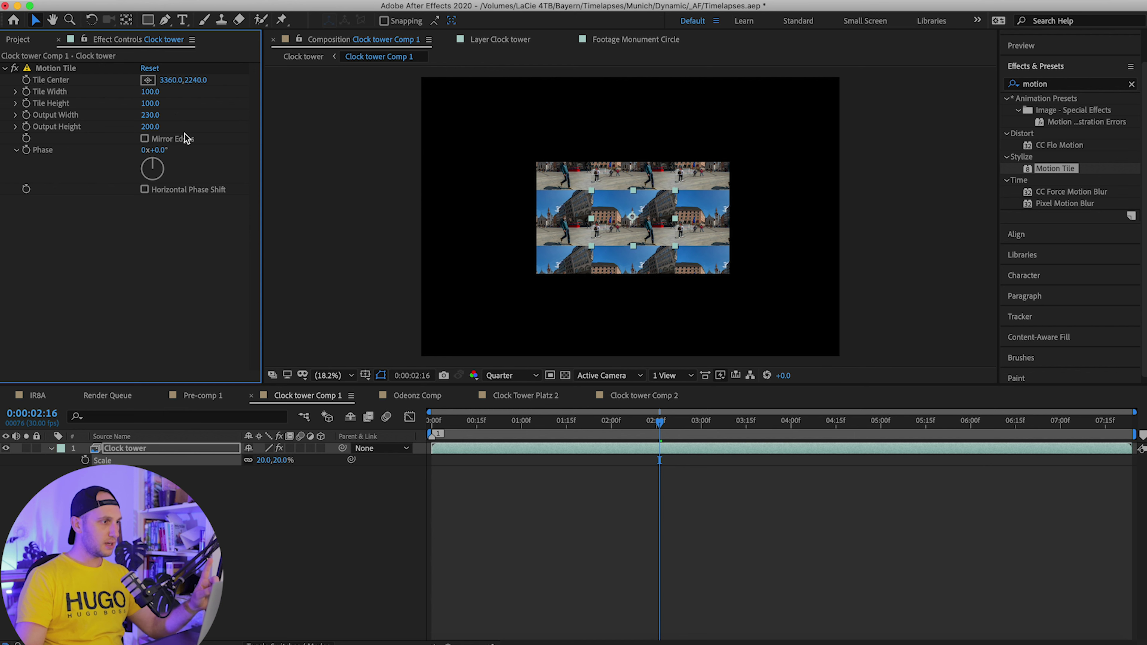
Turn on Mirror Edges and return the layer scale to 100%.
click(185, 139)
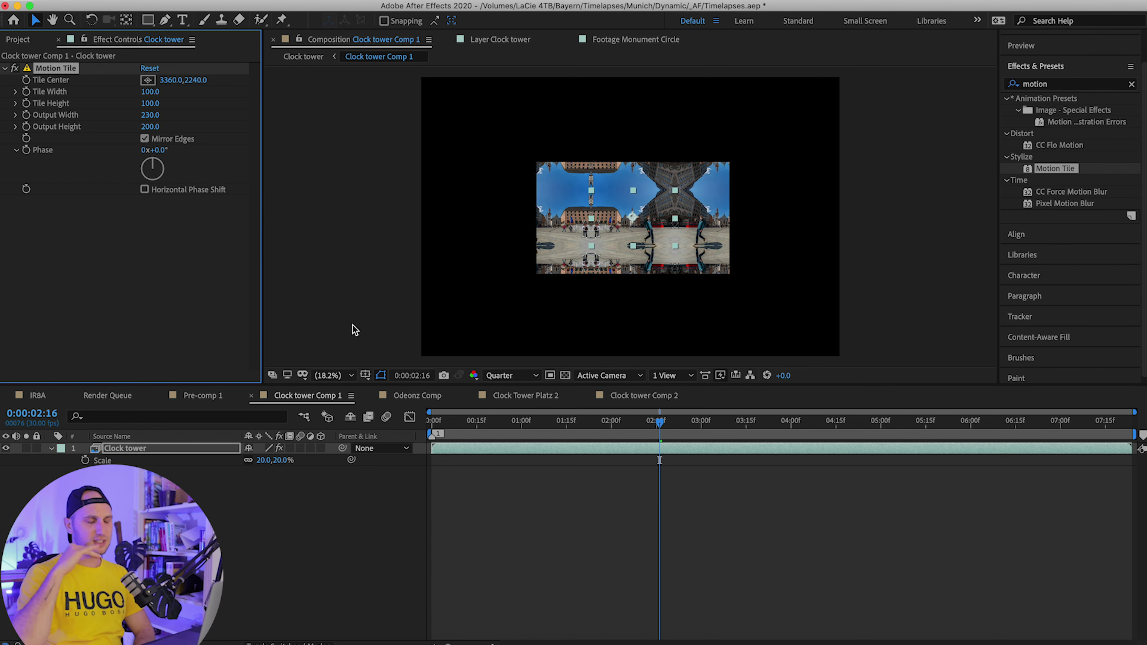
click(281, 460)
text(100)
key(Return)
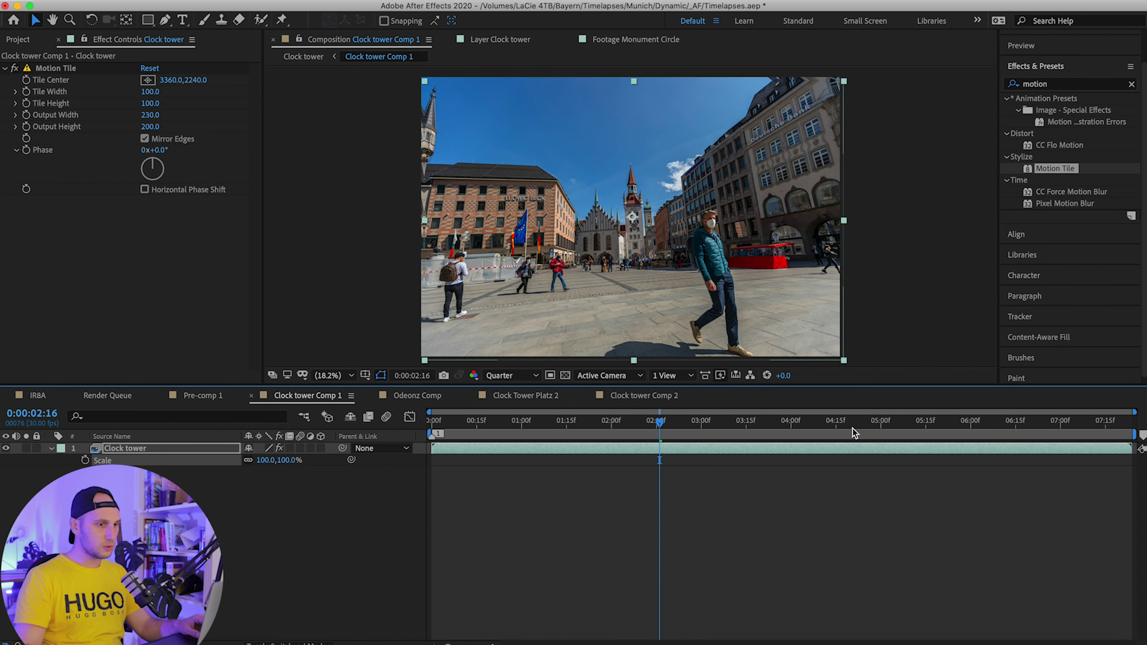
click(852, 429)
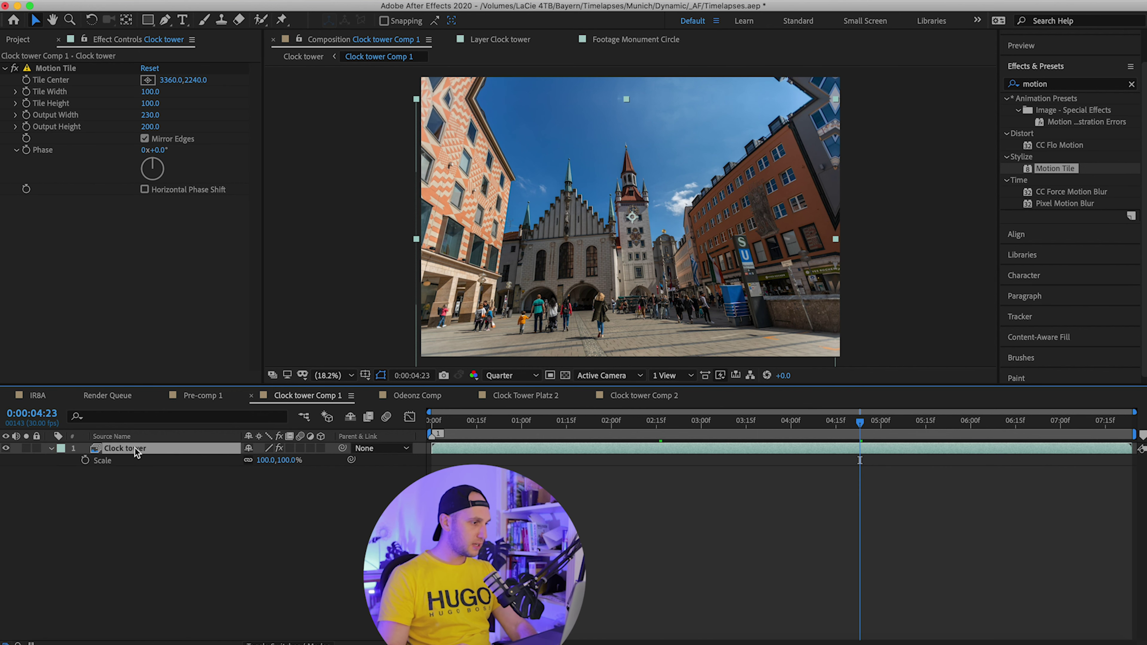
Pre-compose the Clock tower layer from its context menu, keeping the name Clock tower Comp 3.
right_click(134, 451)
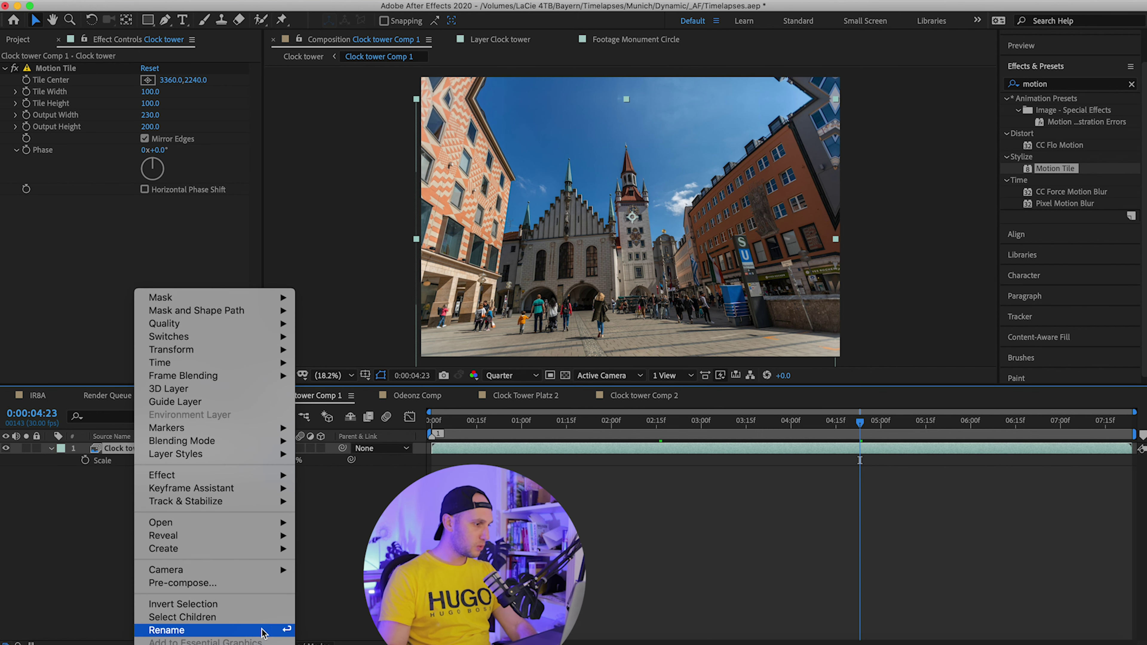
click(261, 587)
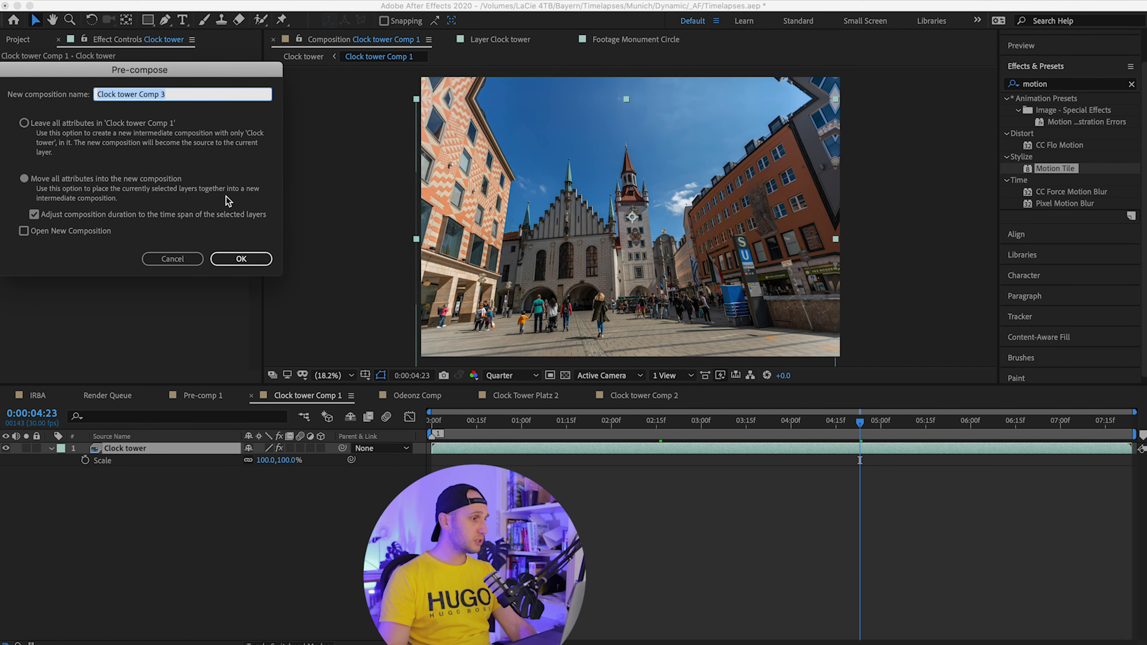
click(241, 259)
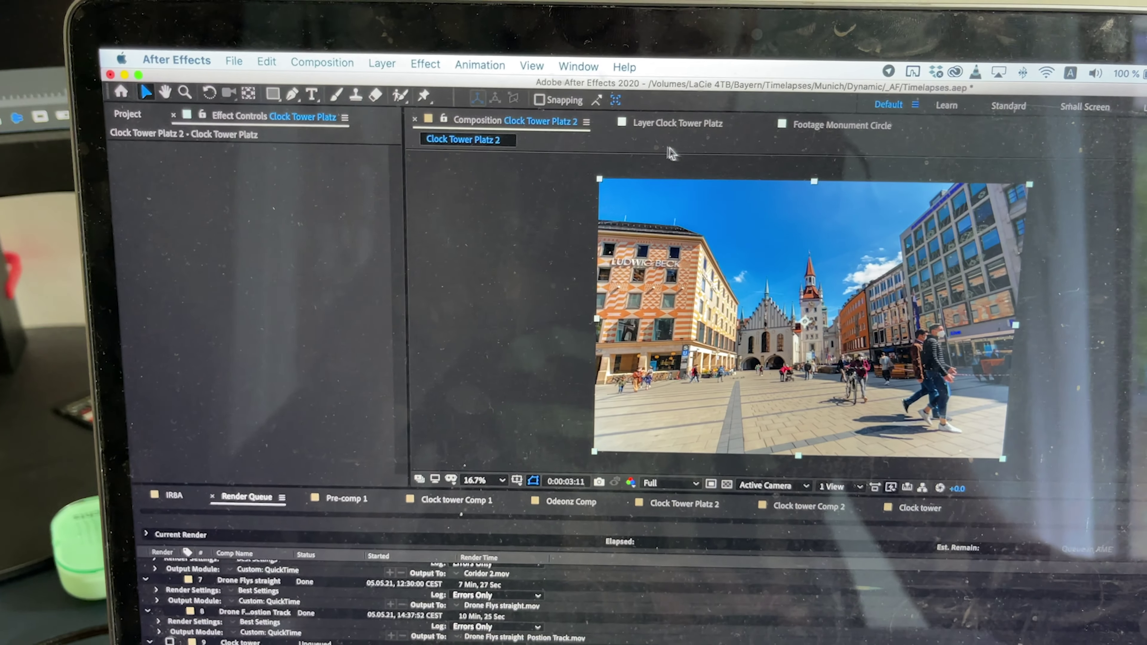
Switch to anchor-point editing and focus the Clock Tower Platz 2 composition view.
key(y)
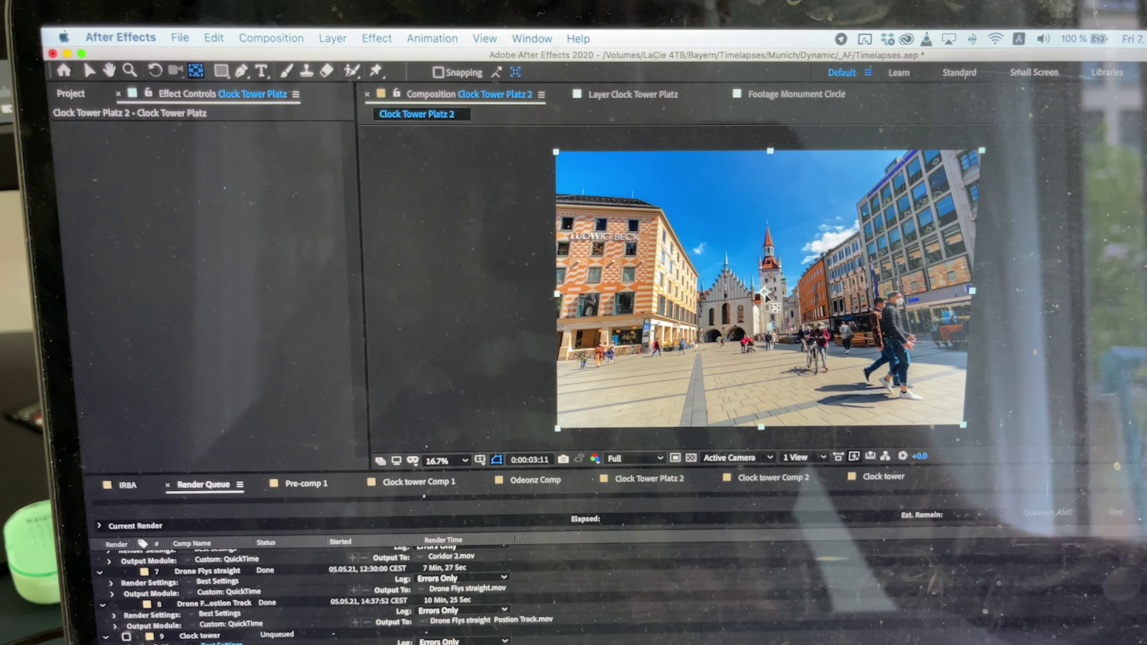
click(778, 299)
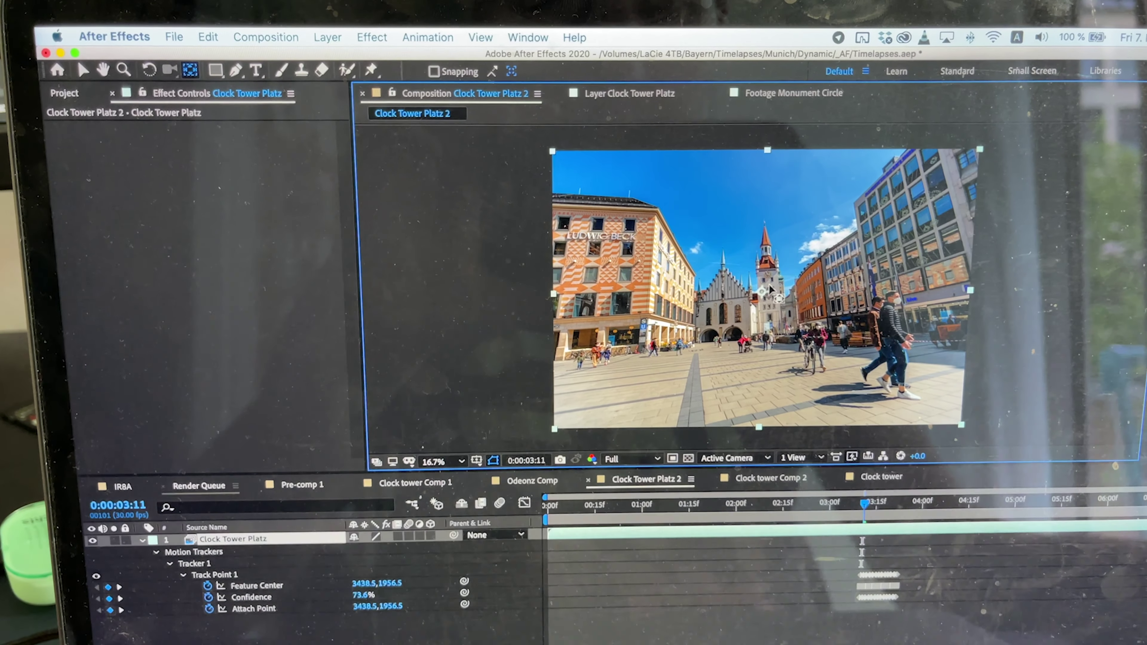
scroll(762, 282, up, 6)
scroll(678, 420, down, 4)
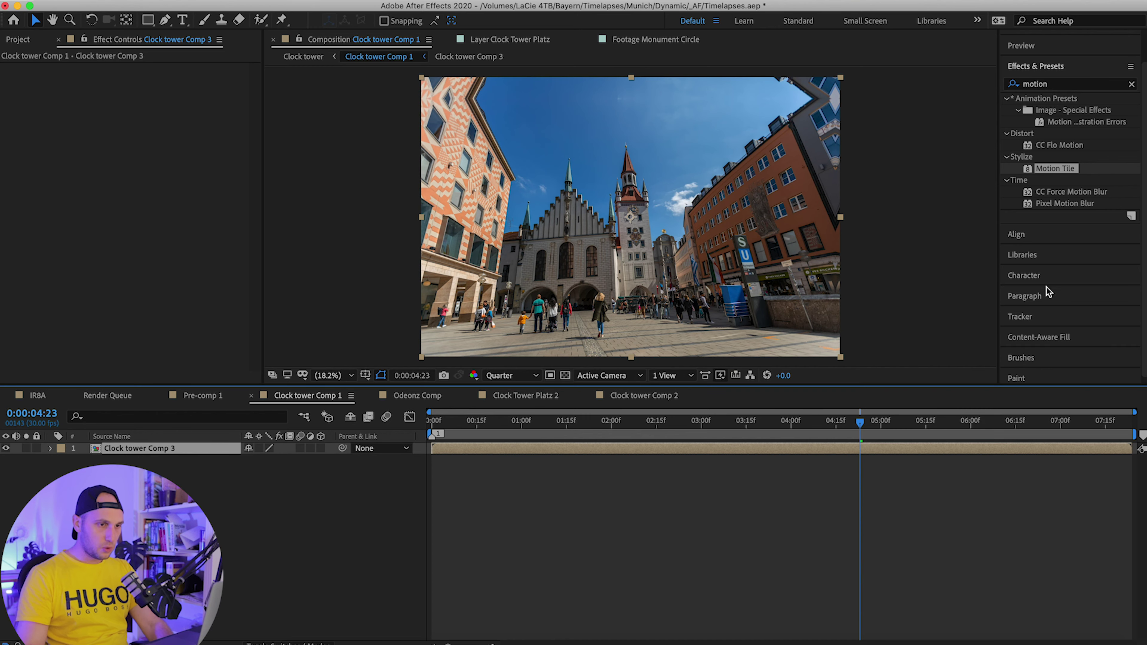
Start a Stabilize Motion track with Rotation ticked and Position unticked.
click(1046, 316)
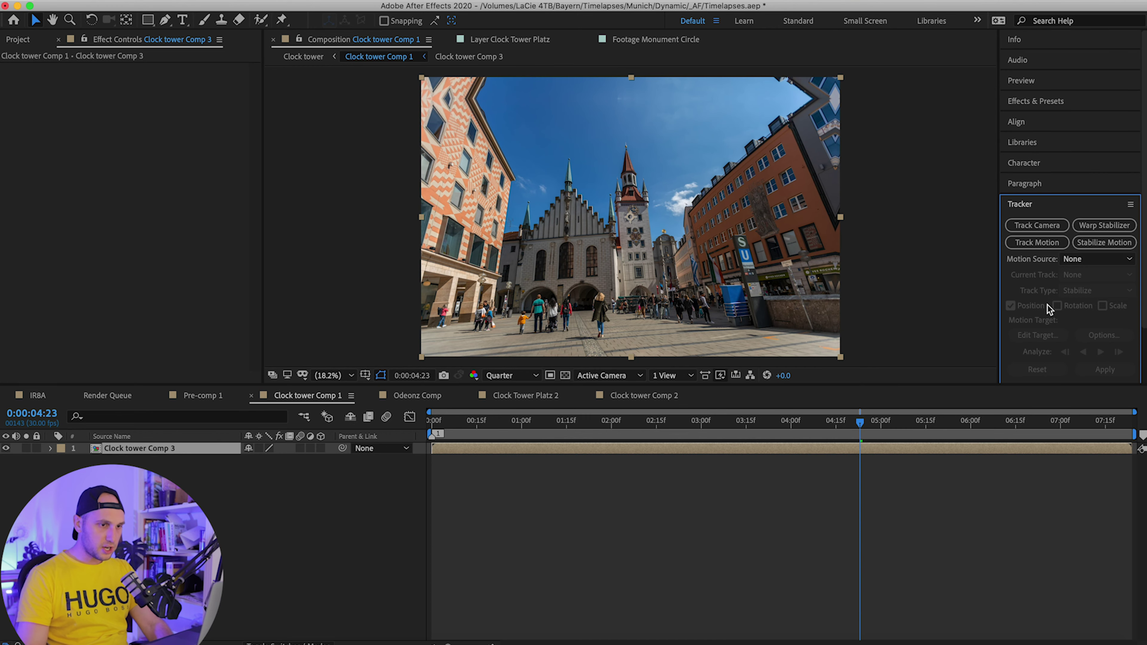
click(1121, 244)
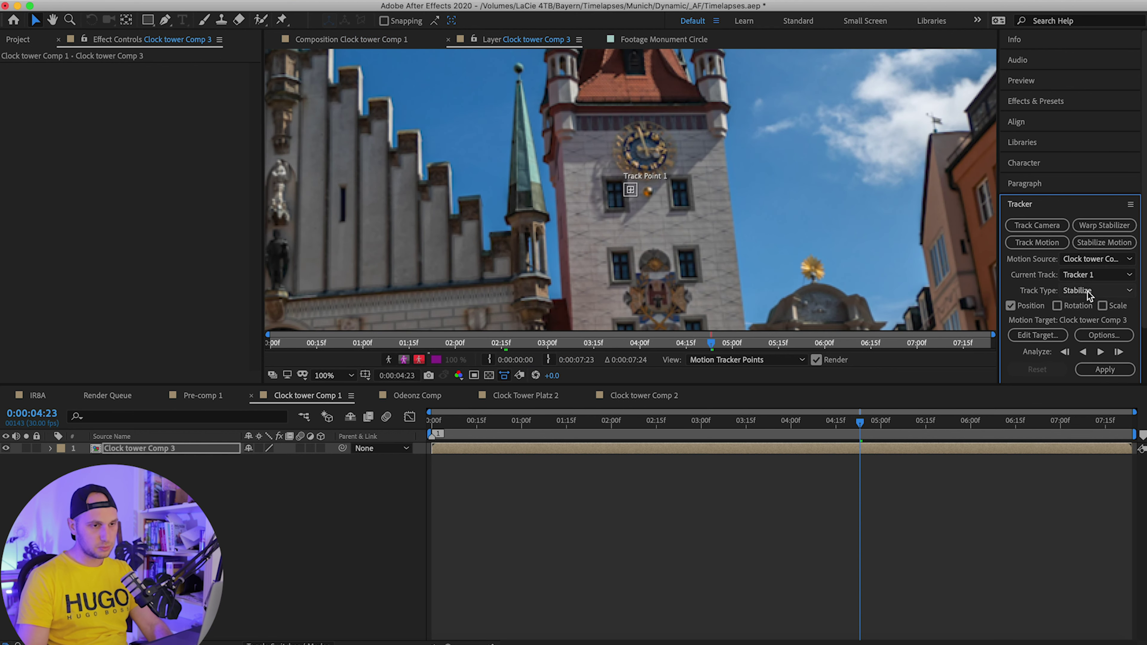
click(1057, 306)
click(1010, 305)
scroll(645, 221, down, 2)
scroll(645, 221, up, 2)
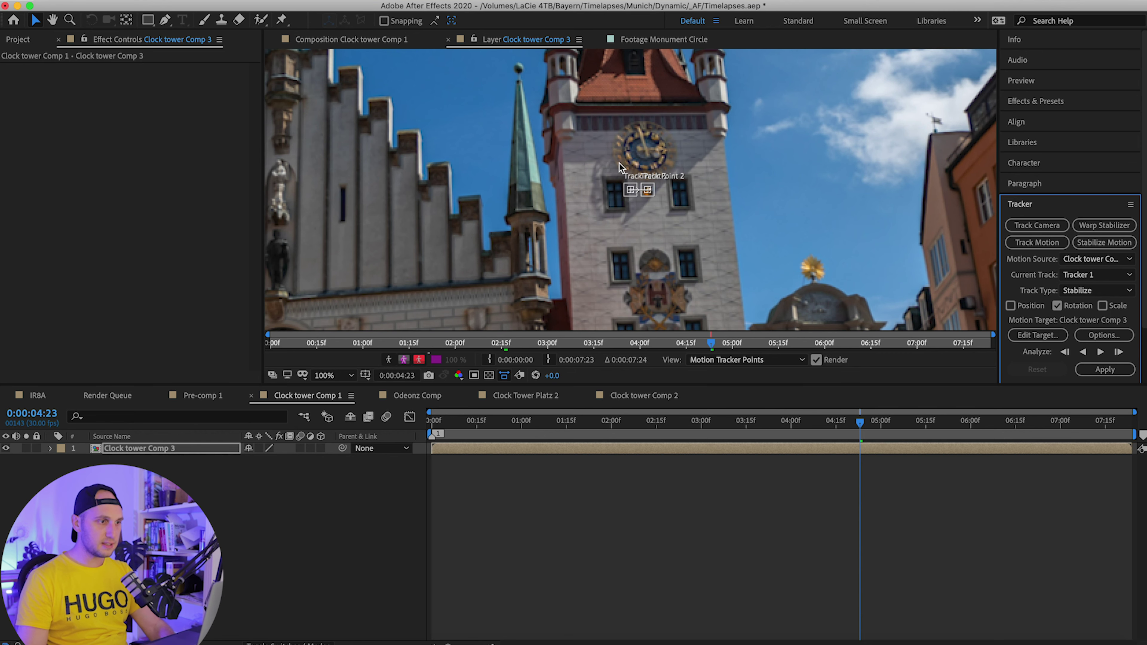
Place Track Points 1 and 2 on the clock tower.
click(647, 194)
scroll(652, 234, down, 4)
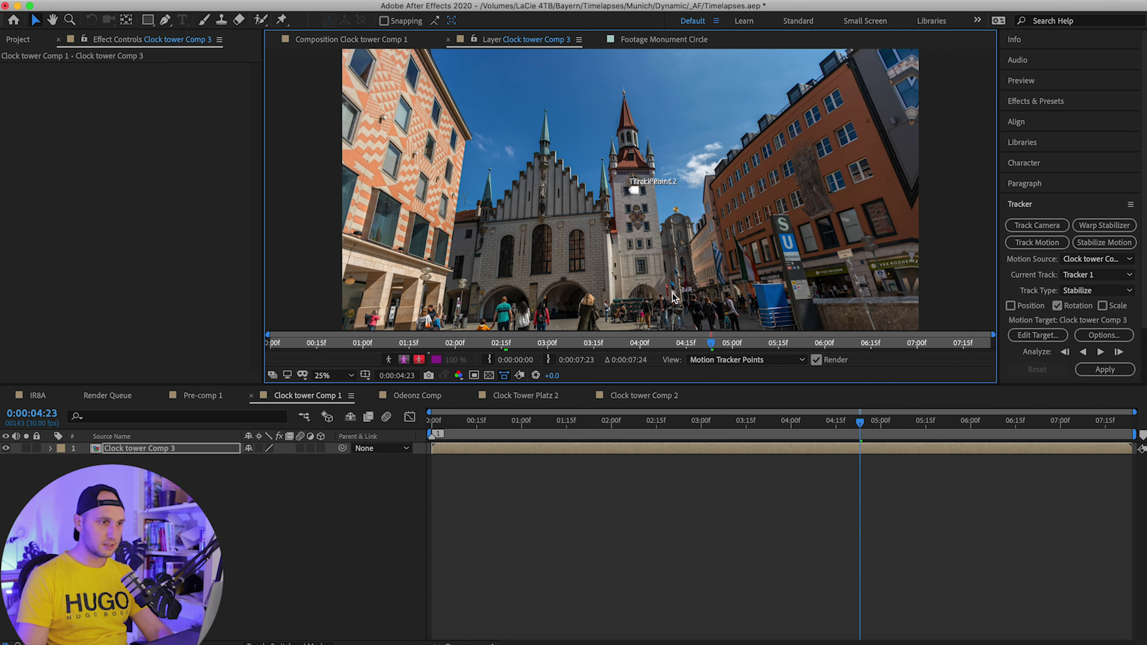
scroll(635, 192, up, 4)
drag(639, 205, 739, 121)
scroll(619, 167, down, 2)
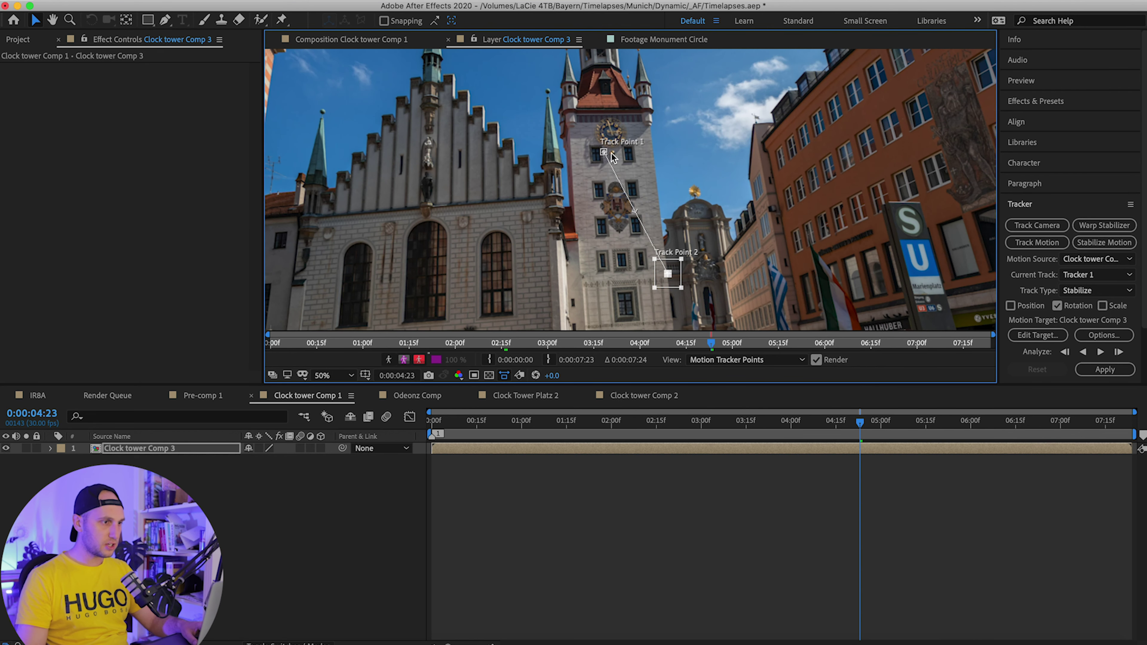
drag(607, 153, 657, 133)
scroll(657, 133, up, 3)
scroll(659, 136, down, 4)
Review the tracker Options' low-confidence choices and close them unchanged.
click(1104, 335)
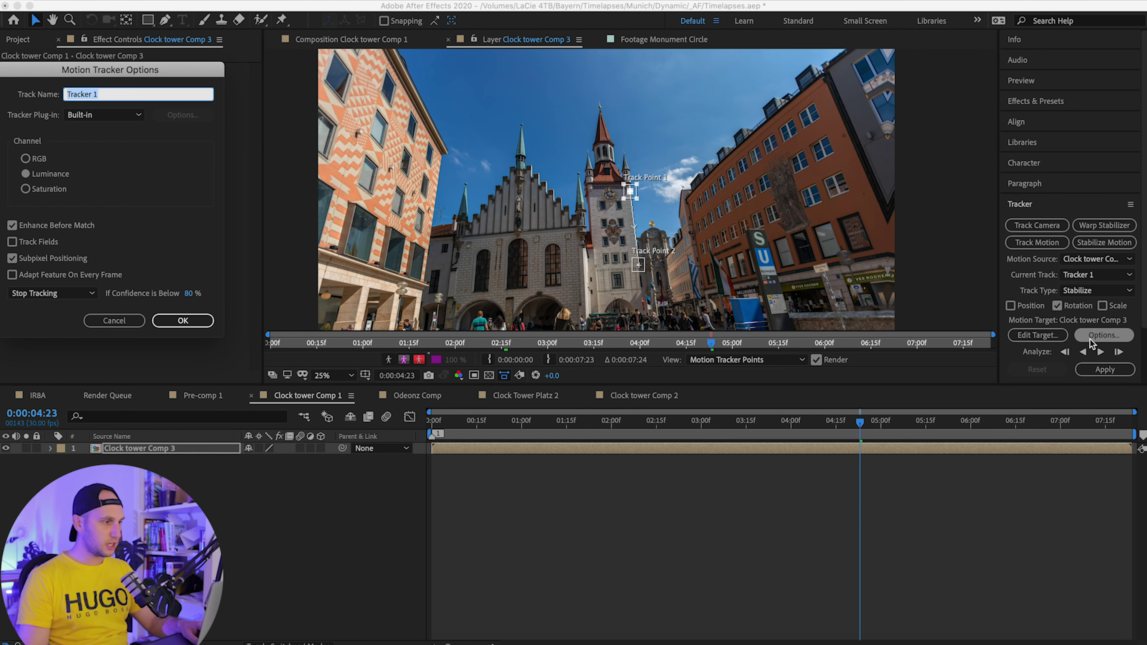
click(50, 295)
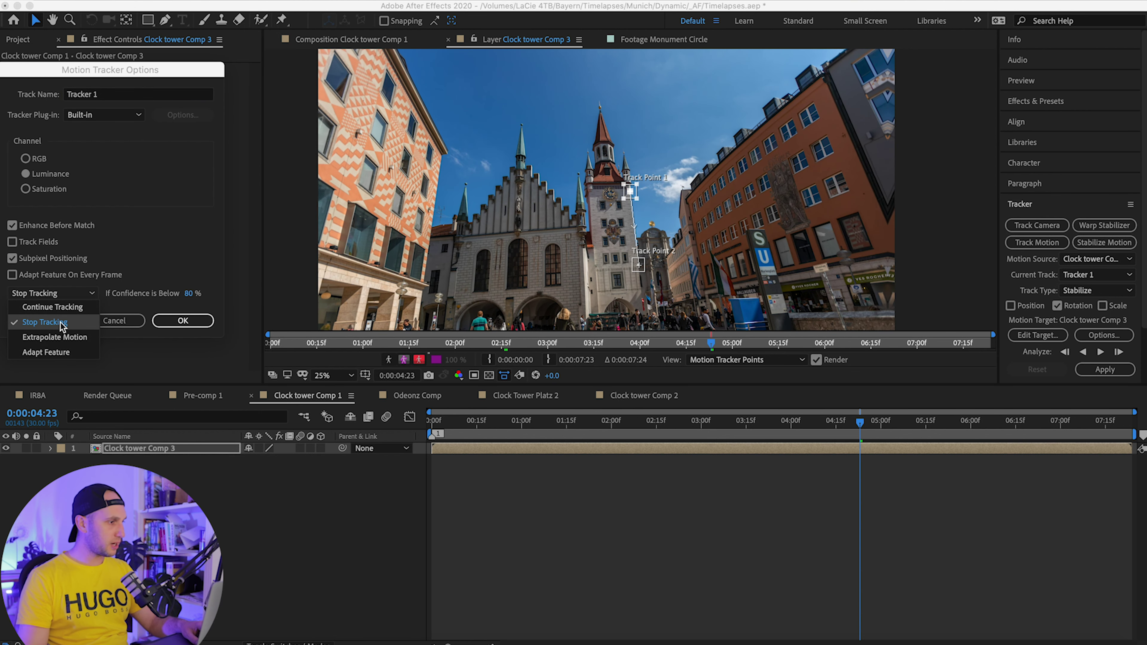
click(142, 322)
click(135, 321)
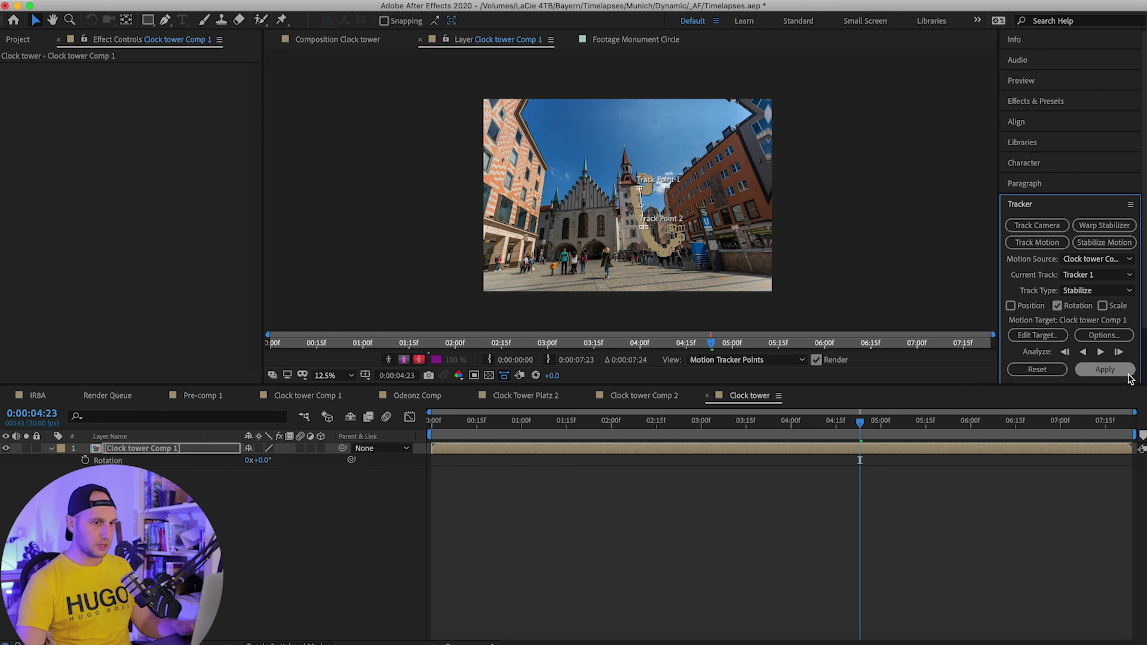
Apply the tracked rotation, enable Collapse Transformations on the layer, and go to 0:00:02:17.
click(1105, 369)
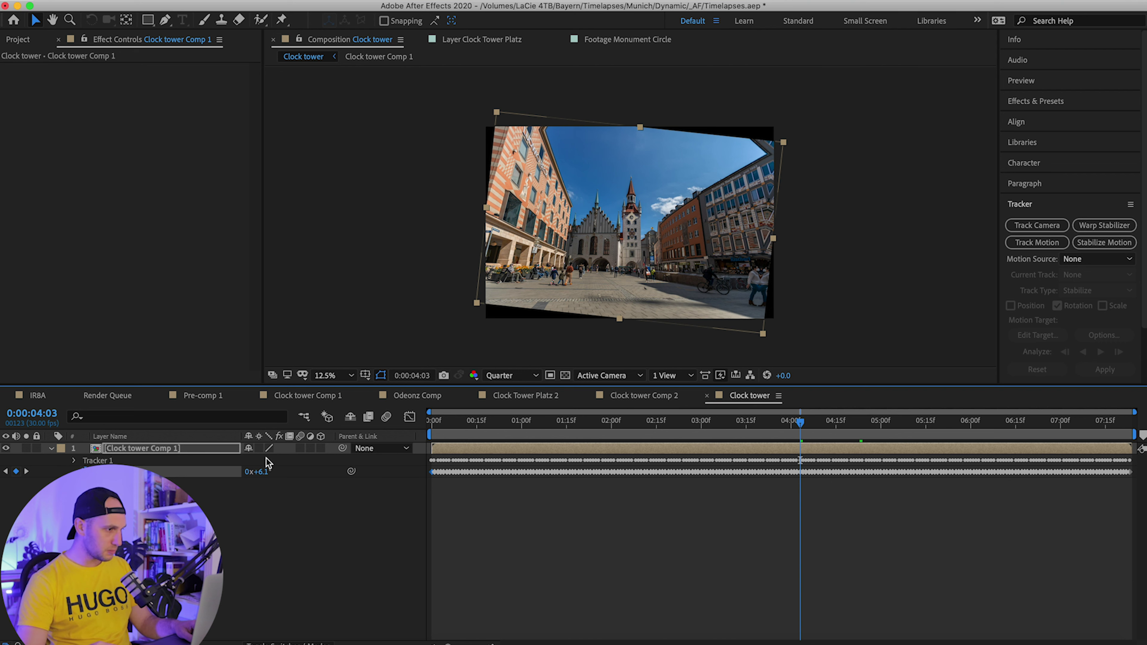
click(260, 449)
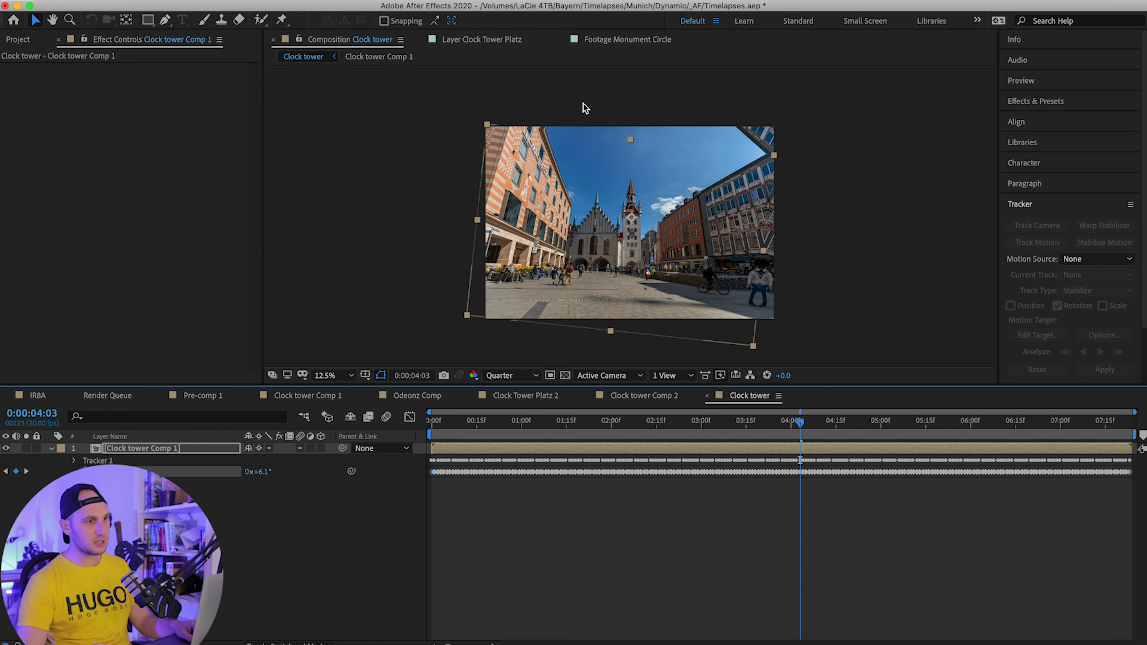
click(662, 422)
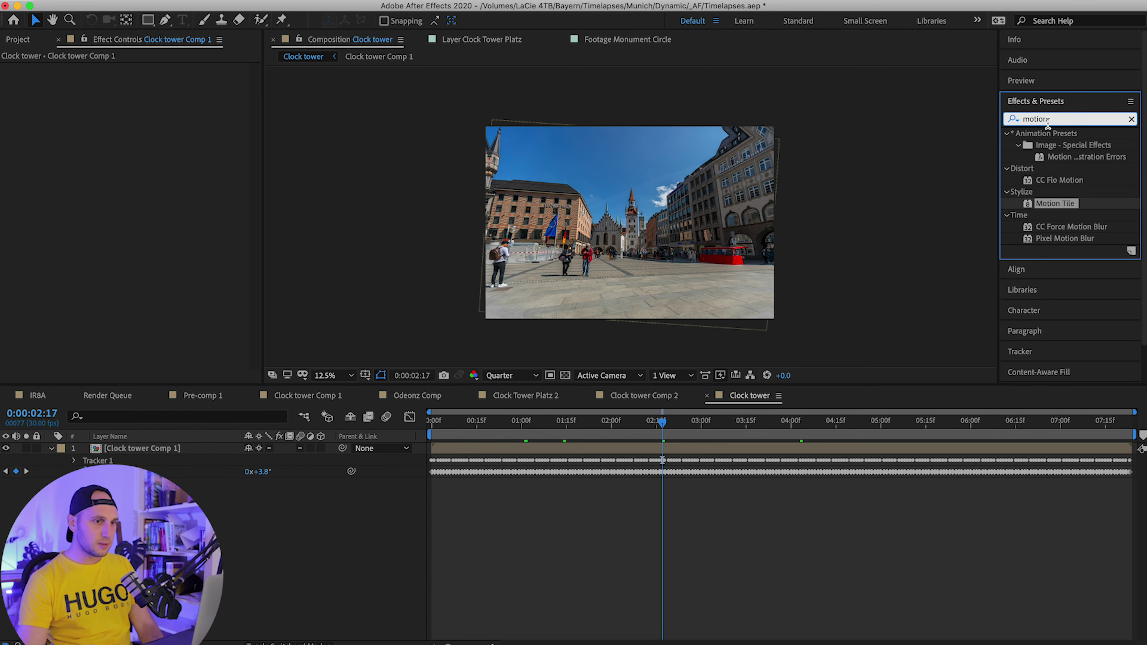
Look over the CC Force Motion Blur and Pixel Motion Blur effects.
scroll(1120, 248, down, 2)
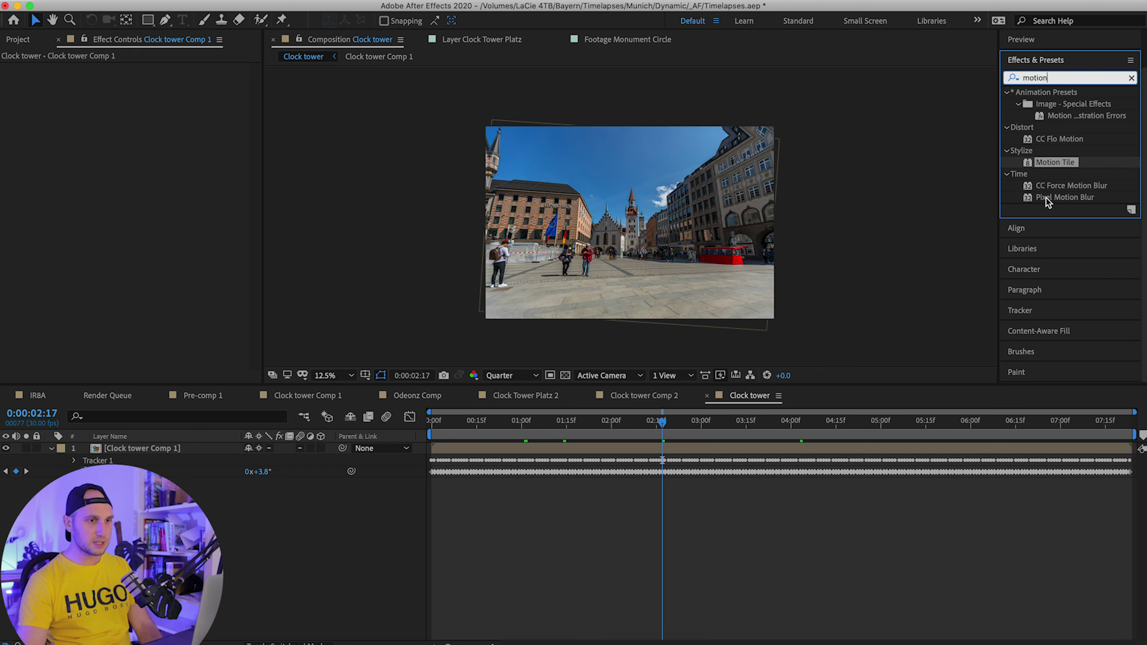
click(1089, 190)
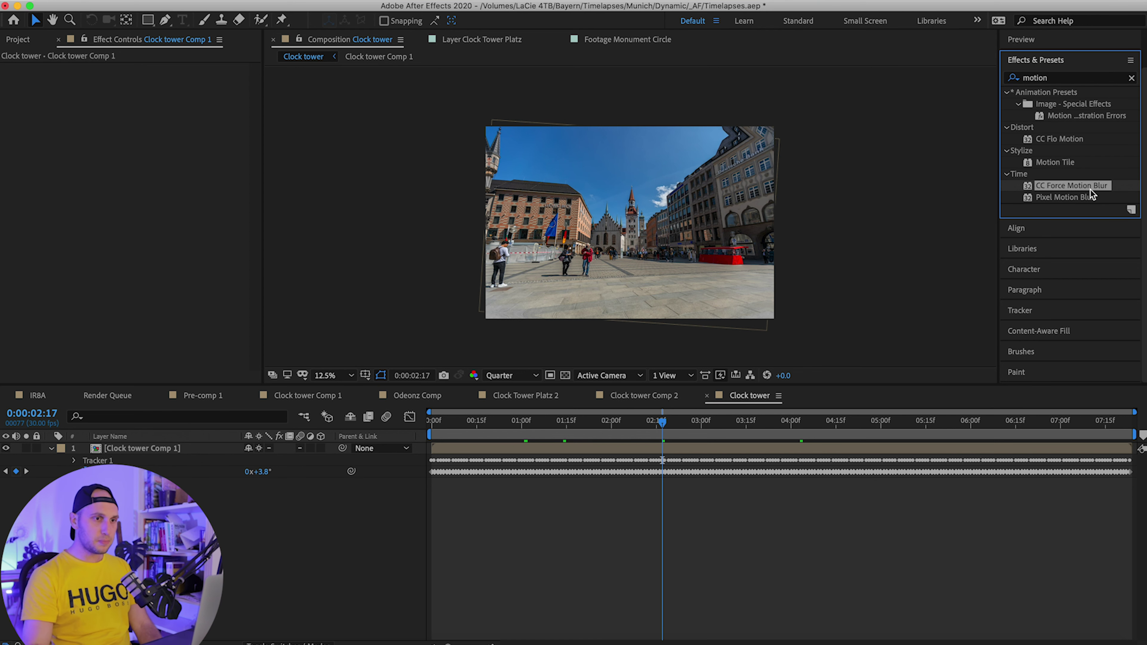
click(1090, 196)
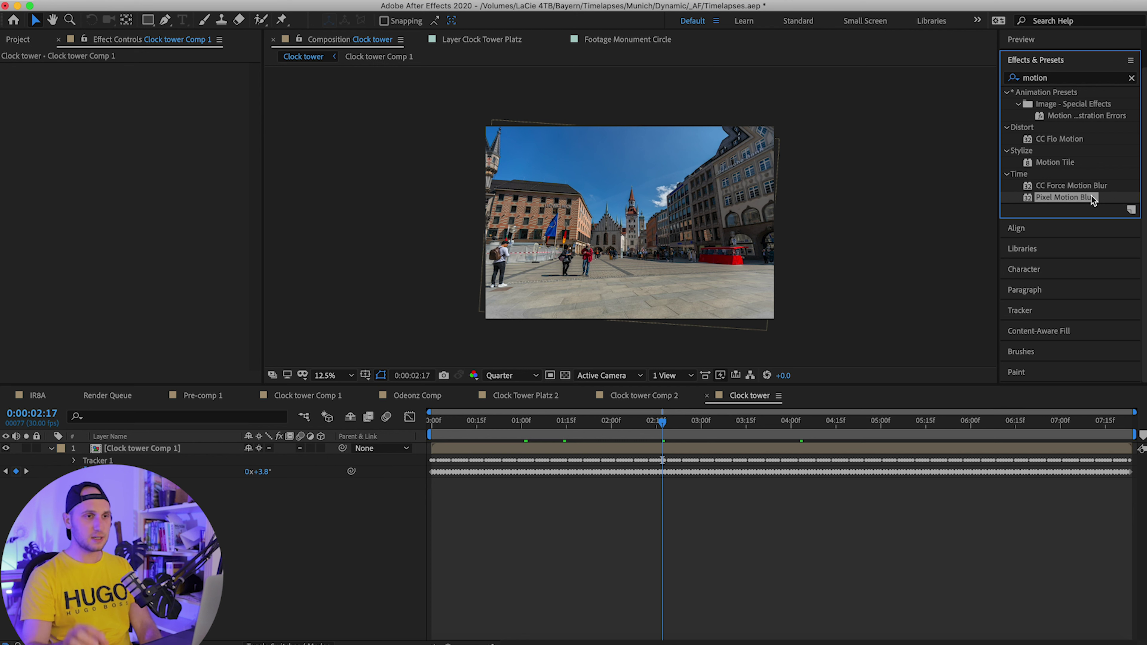
Search 'rsmb', apply RSMB to the clock tower layer, and set Blur Amount to 0.80.
click(1079, 78)
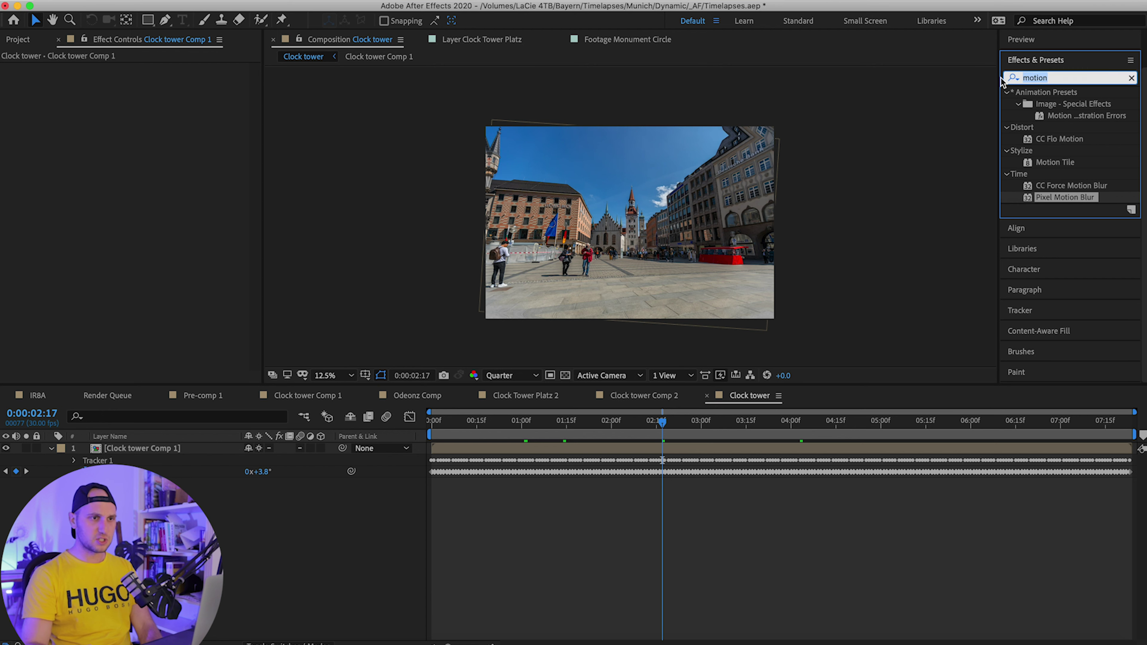
text(rsmb)
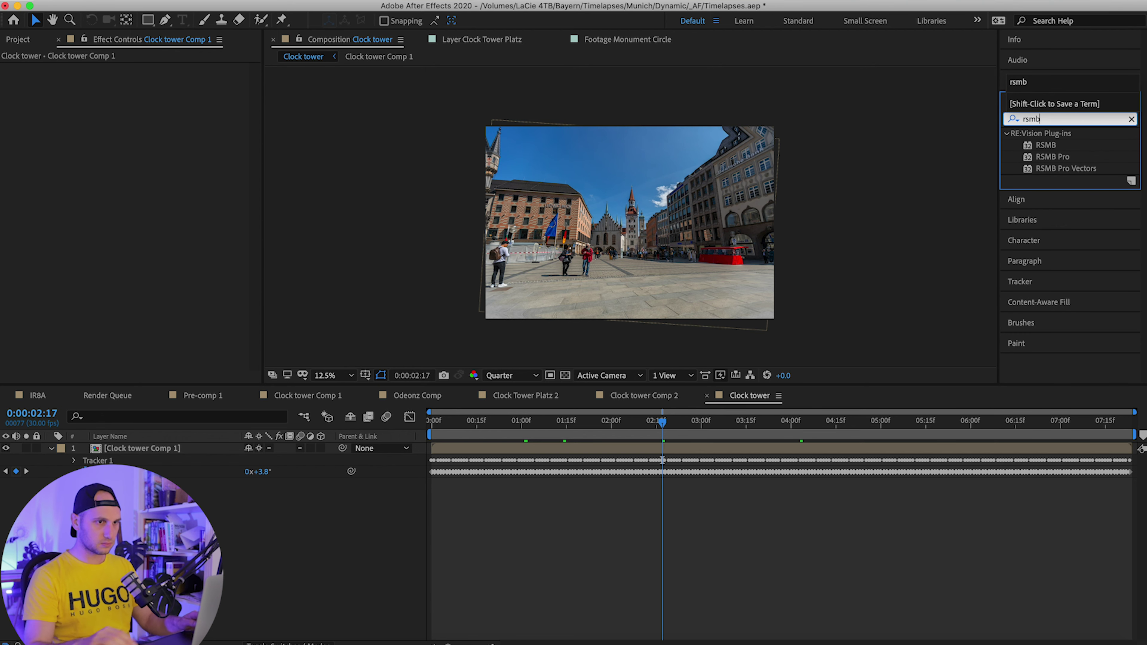
drag(1045, 145, 688, 211)
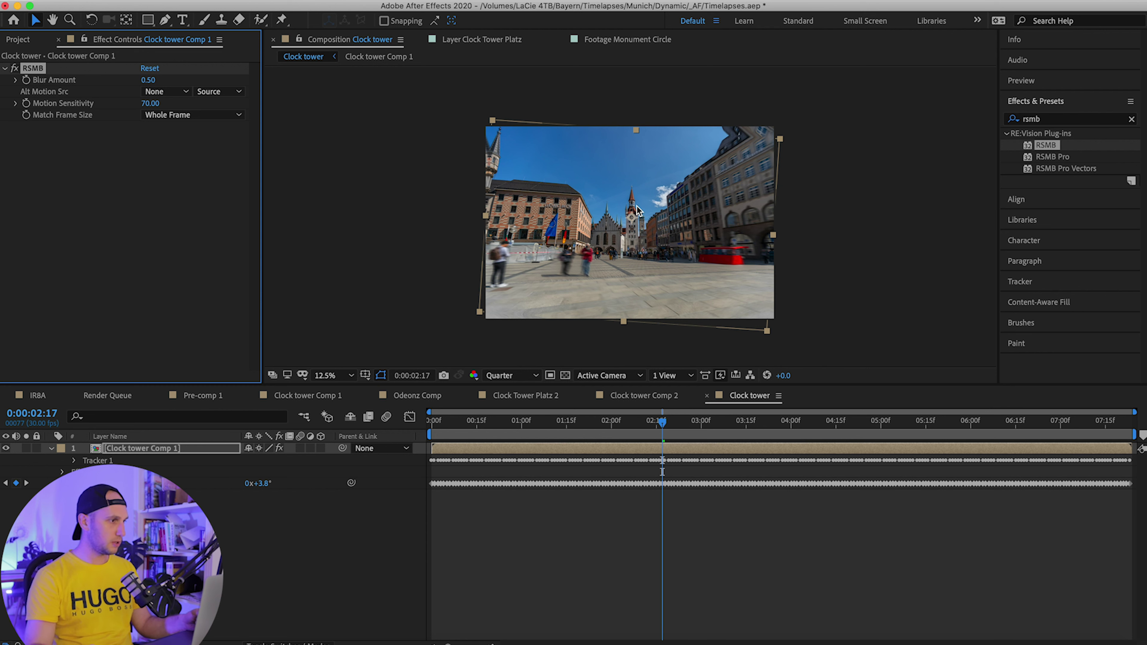
click(158, 162)
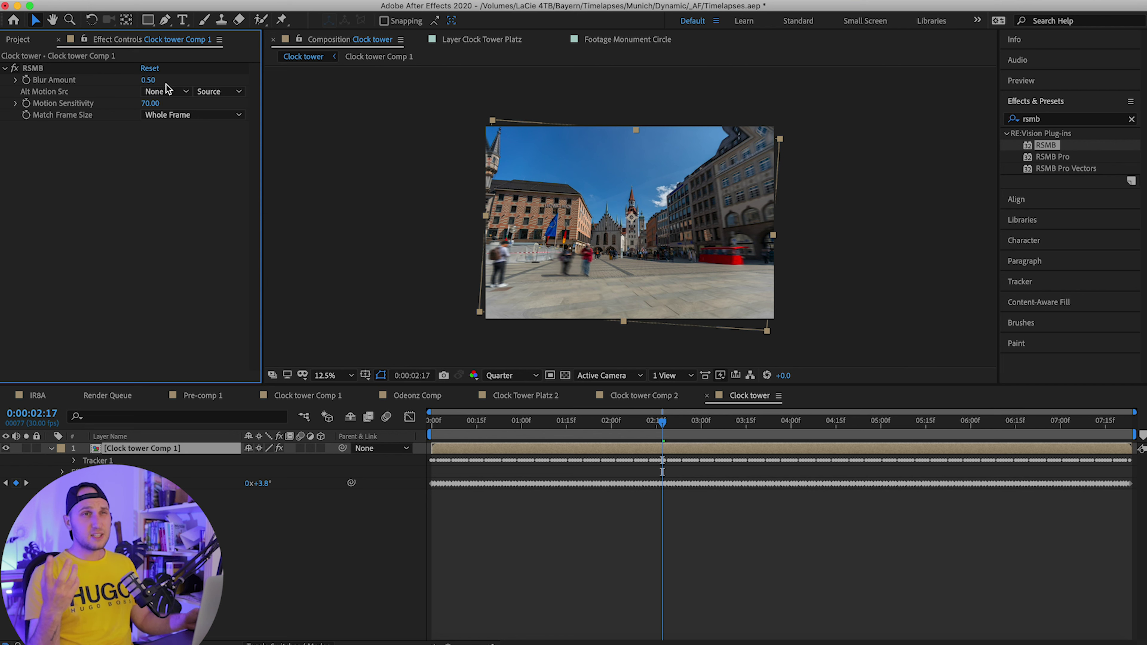
drag(159, 84, 156, 84)
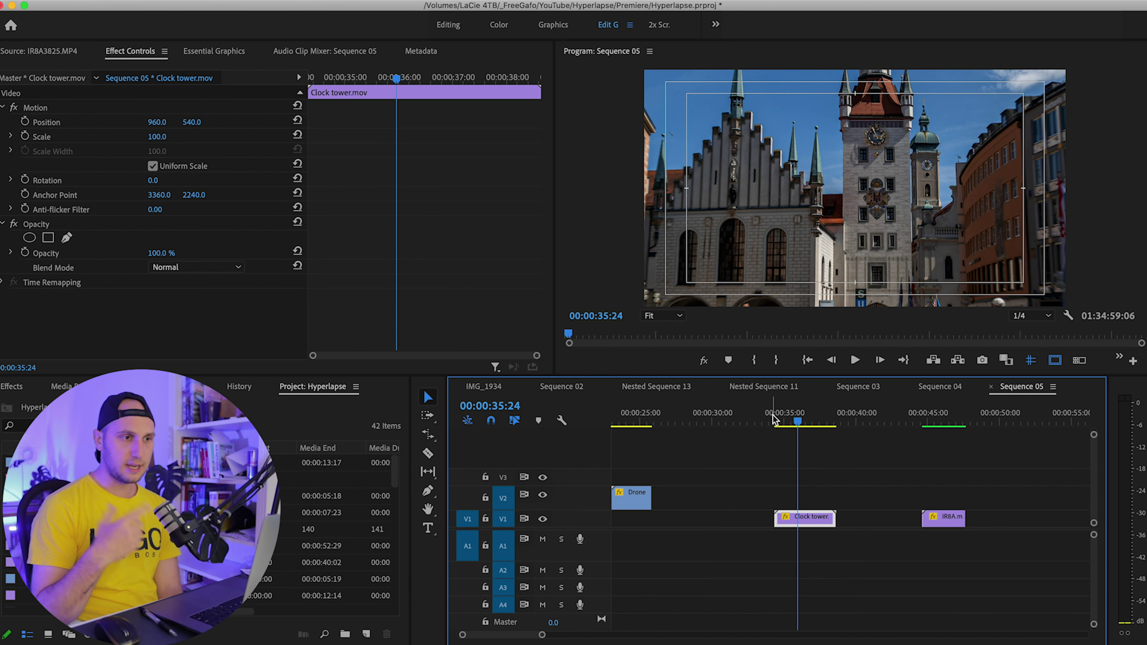
At 00:00:35:03, scale the Clock tower clip from 100 down to 29.
click(785, 419)
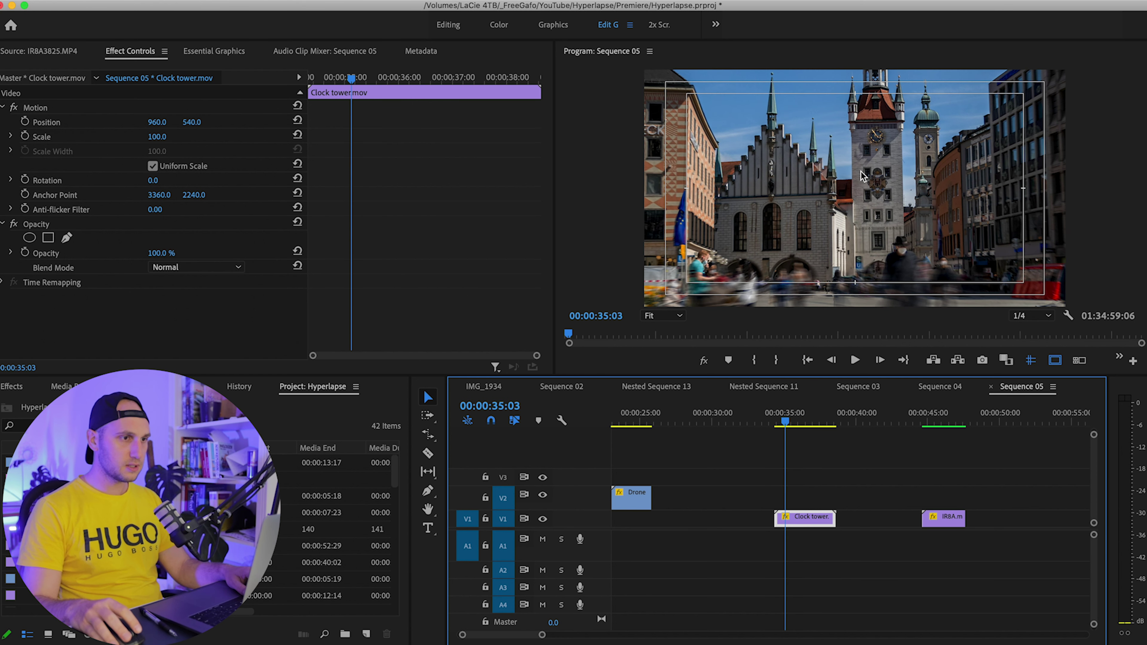
click(158, 136)
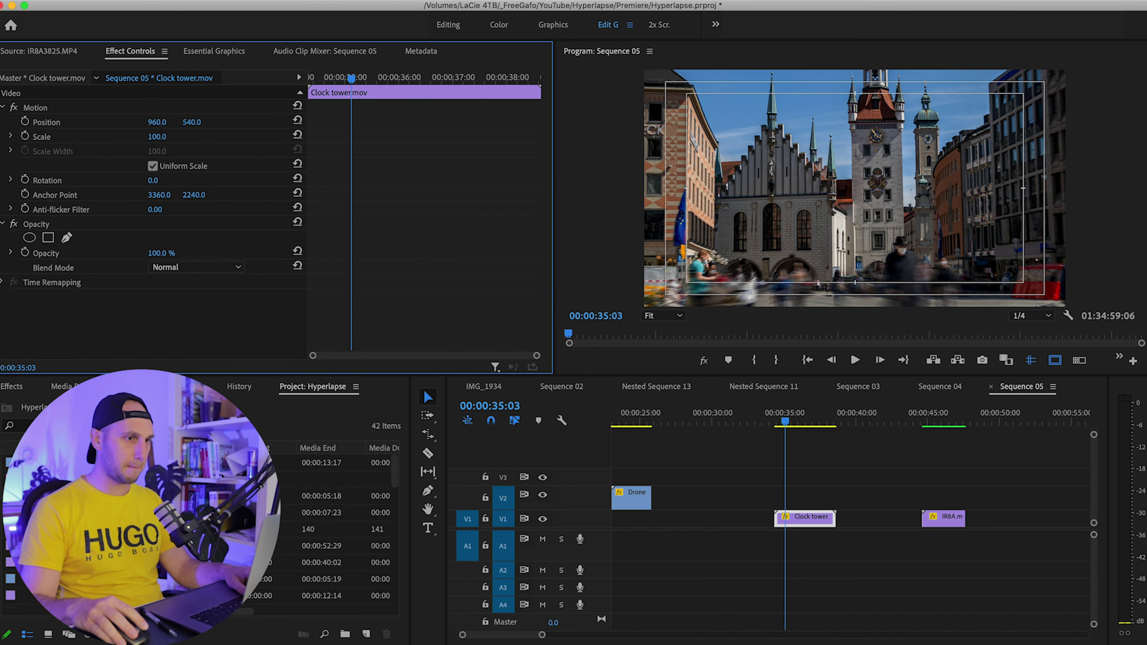
drag(158, 137, 126, 136)
click(415, 77)
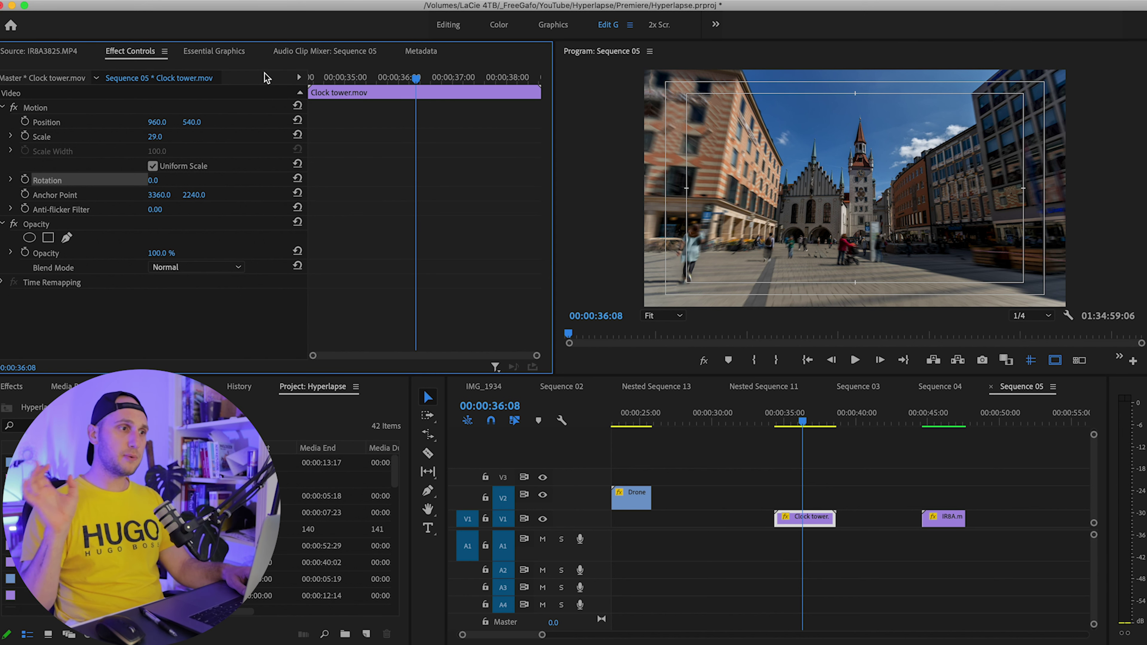
Add a starting Rotation keyframe of 80° at 00:00:34:08.
key(shift+Left)
key(shift+Left)
key(shift+Left)
key(shift+Left)
key(shift+Left)
key(shift+Left)
key(shift+Left)
key(shift+Left)
key(shift+Left)
key(shift+Left)
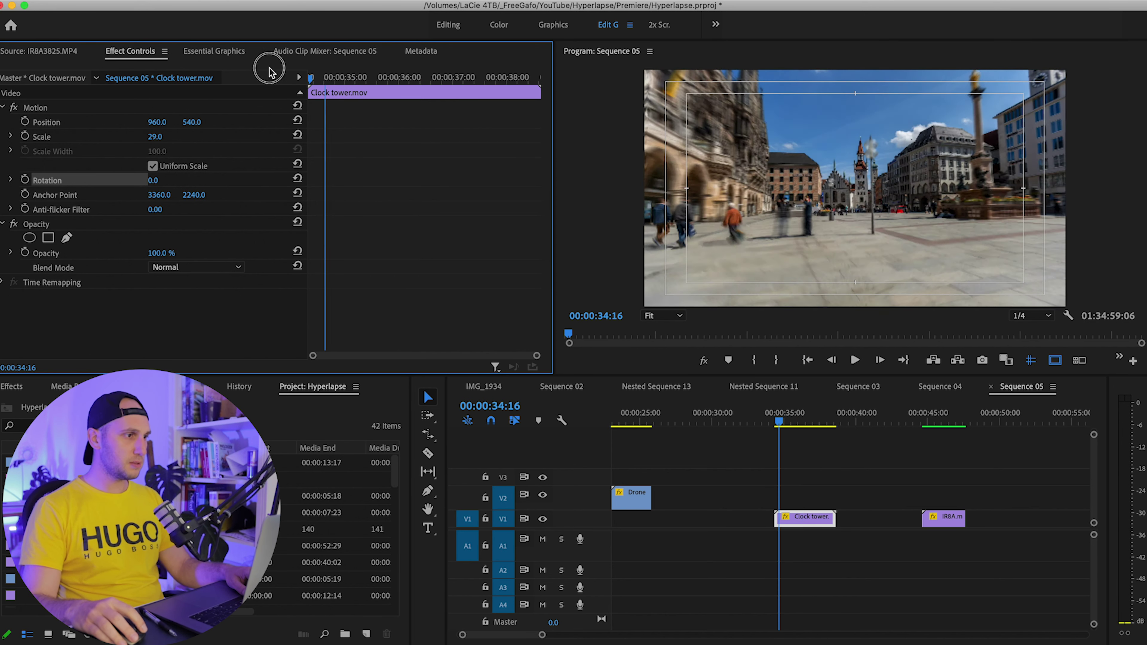
click(25, 180)
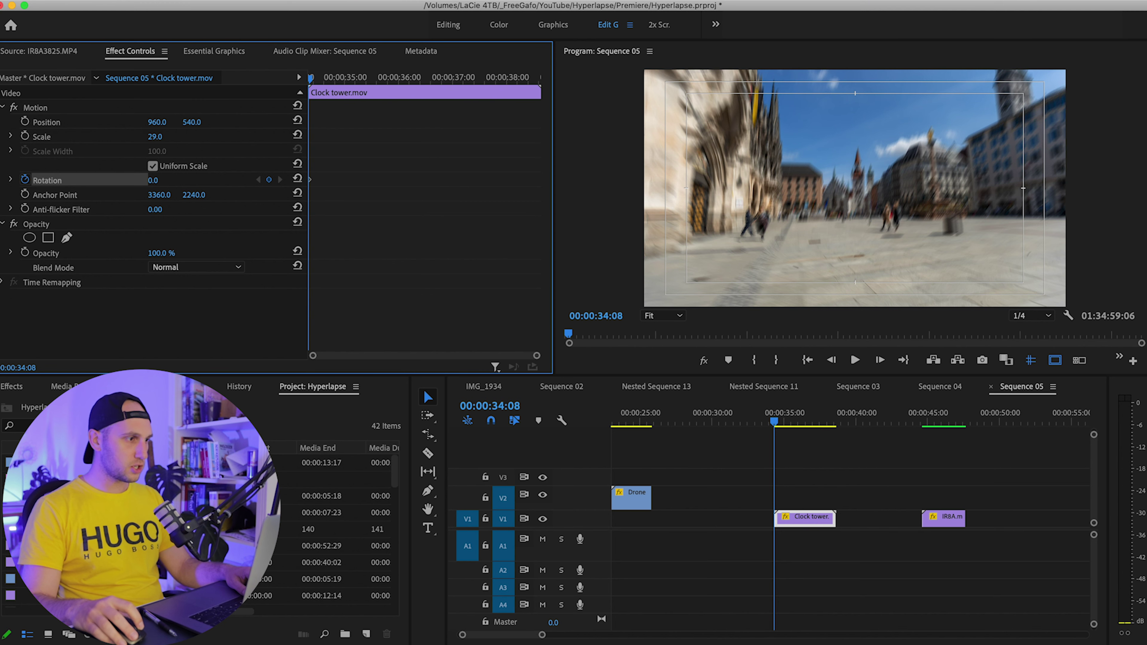
drag(154, 179, 191, 180)
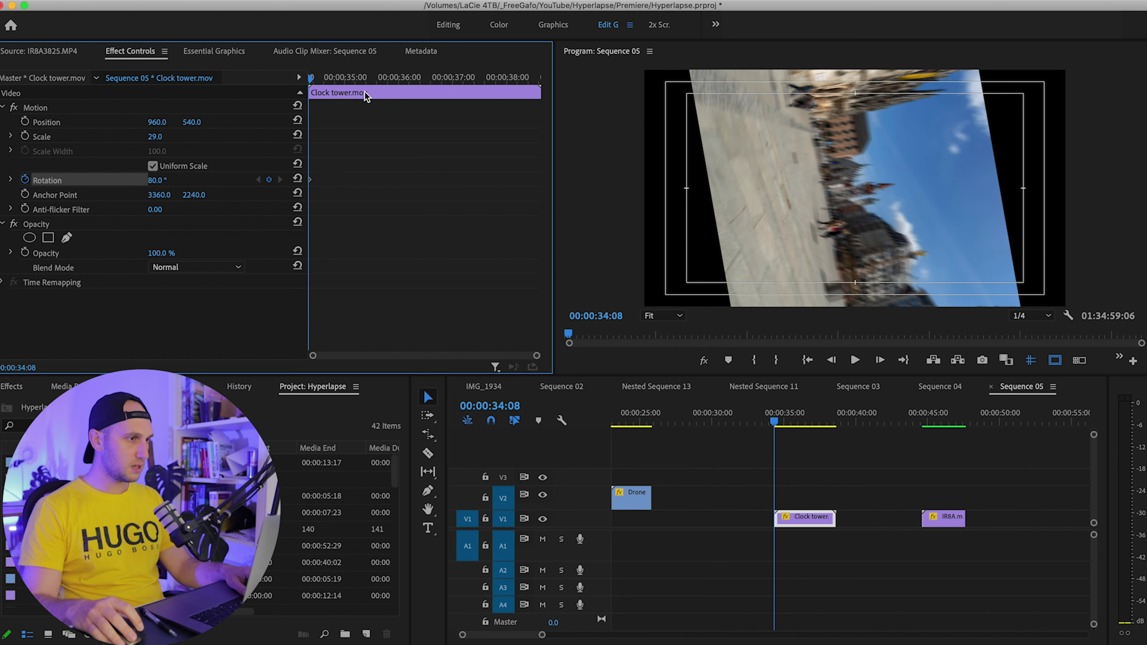
Add a -80° Rotation keyframe at 00:00:36:07 and preview it.
drag(403, 76, 415, 77)
click(156, 181)
key(Left)
text(-)
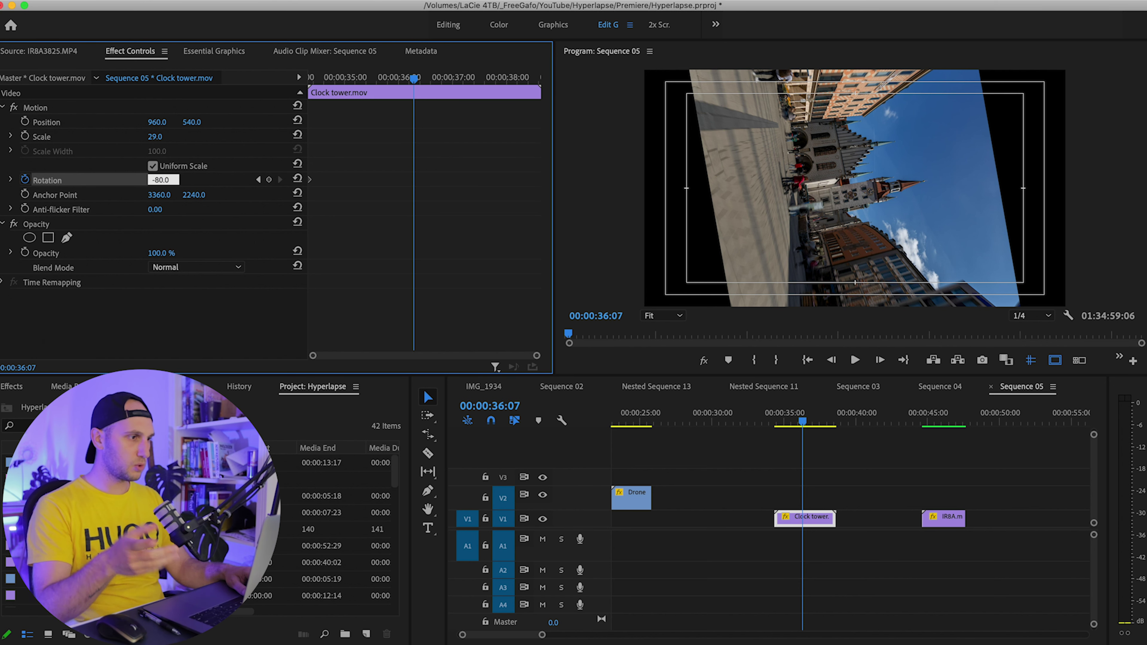
key(Return)
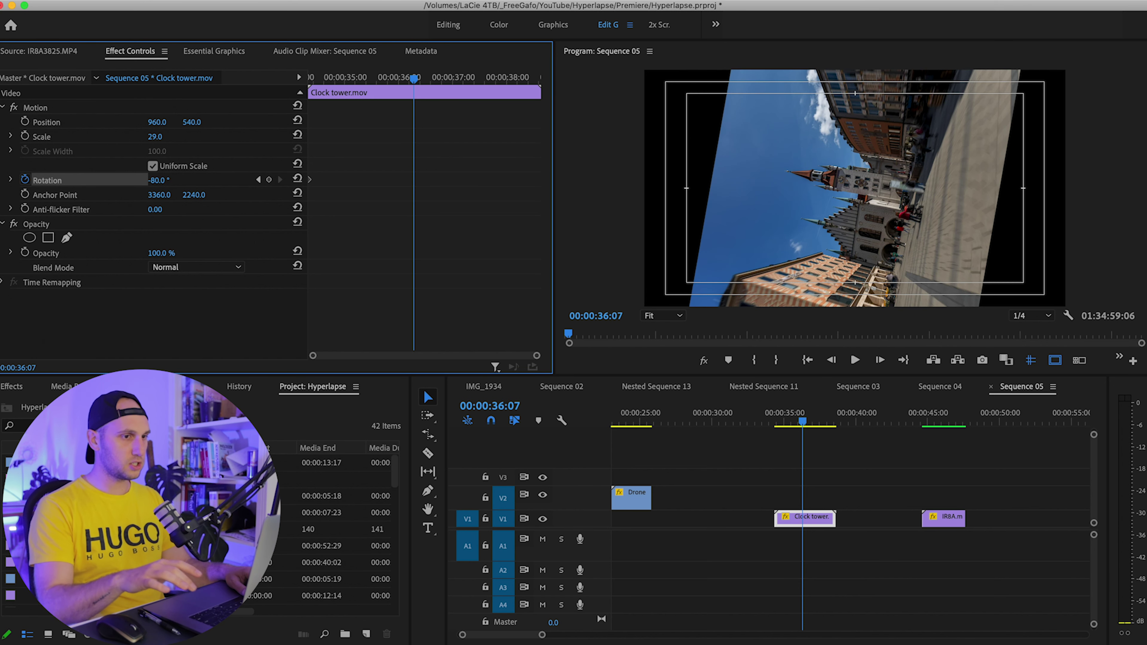
key(shift+k)
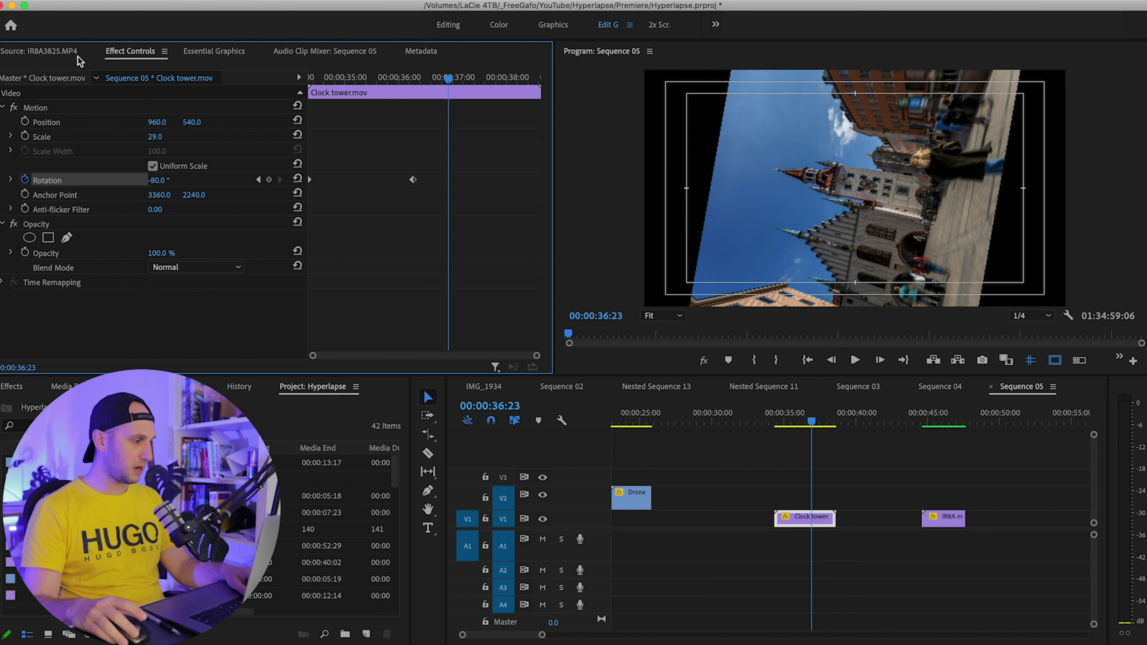
Set an 80° Rotation keyframe at the clip's end and replay the clip.
click(158, 180)
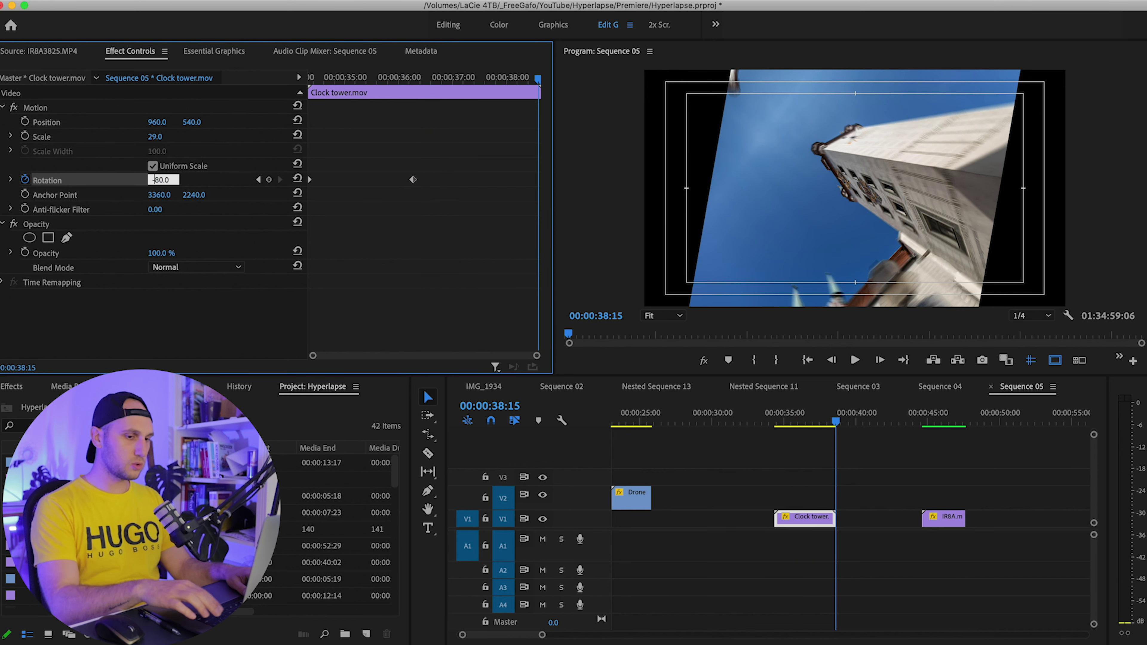
key(super+a)
key(Return)
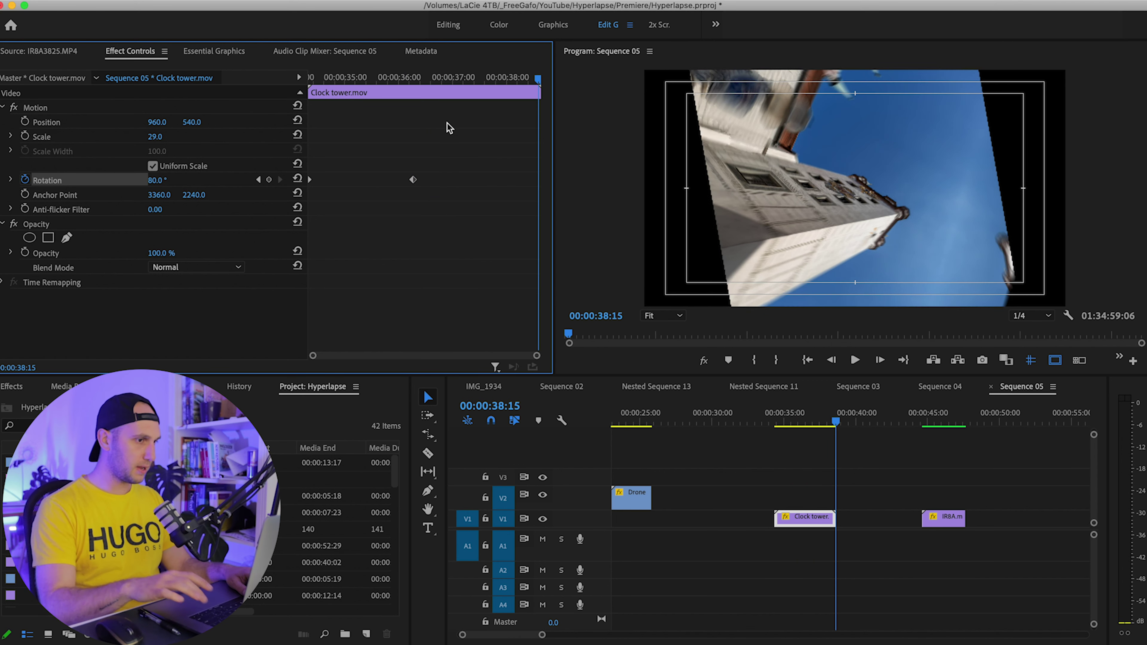
key(Up)
key(space)
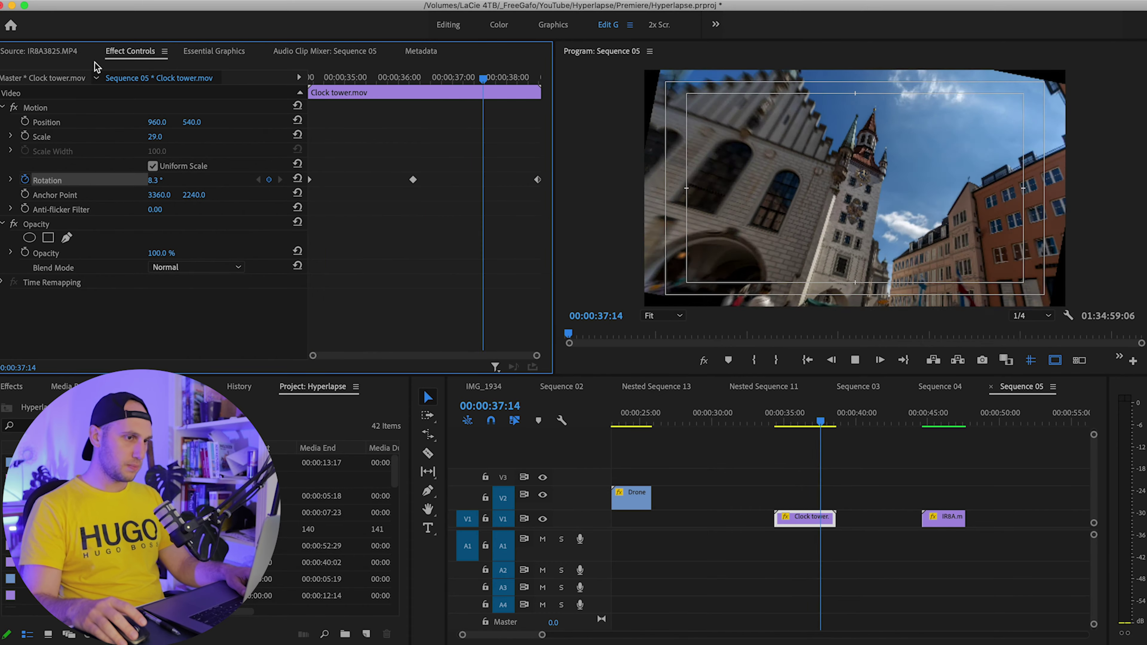
key(space)
key(Up)
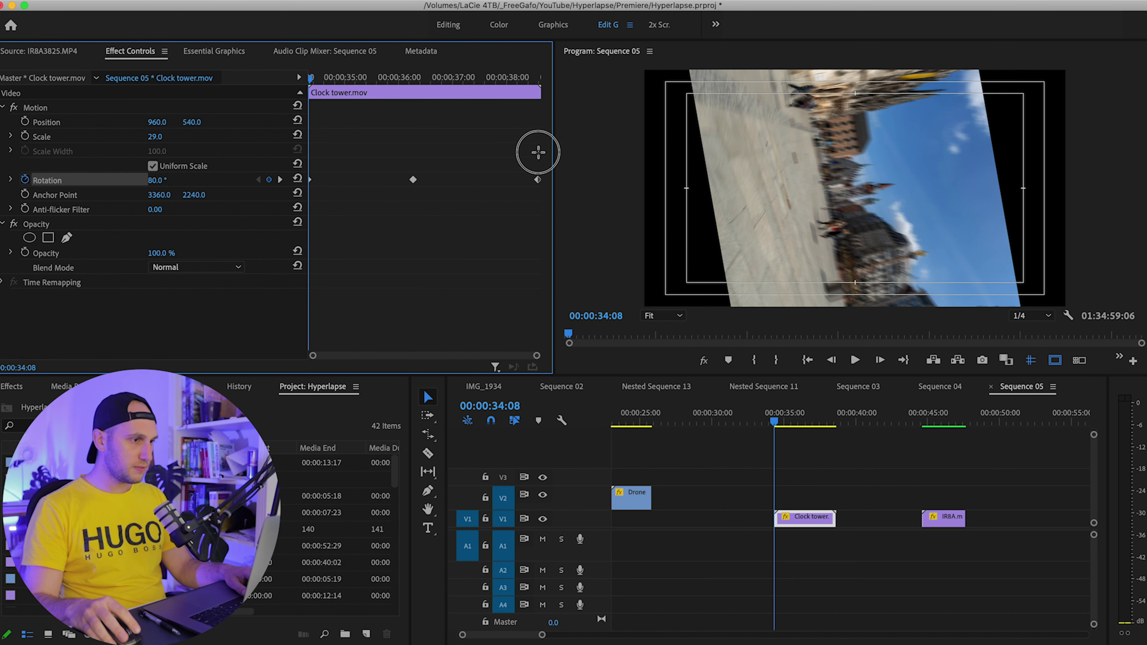
Switch all Rotation keyframes to Bezier interpolation.
drag(525, 177, 289, 235)
right_click(410, 183)
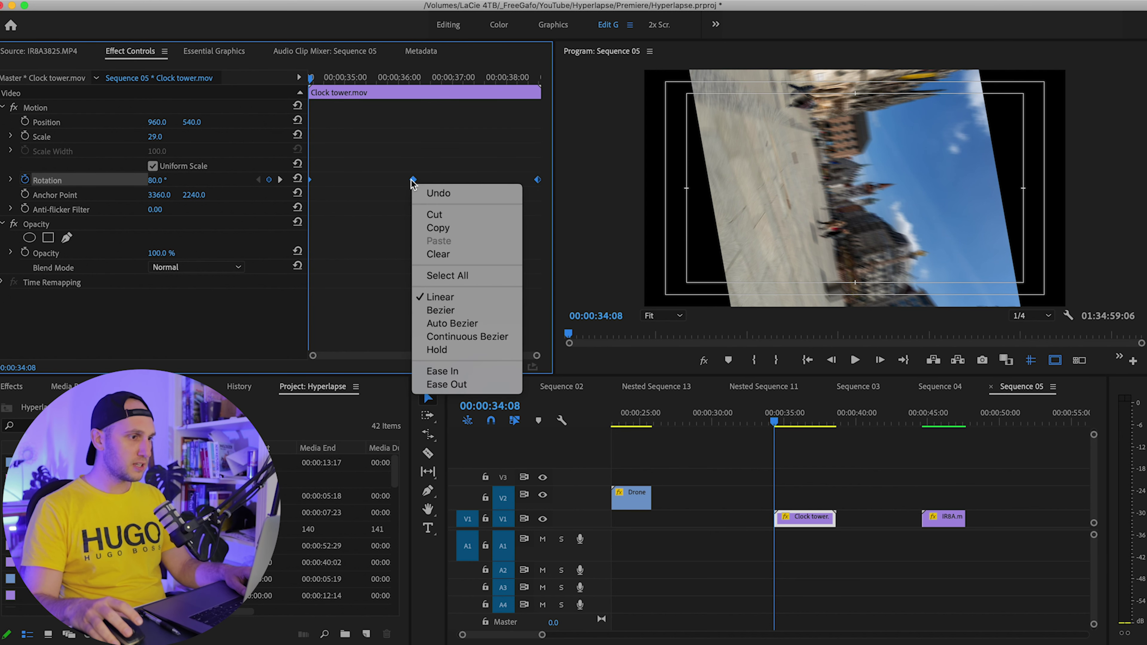
click(509, 308)
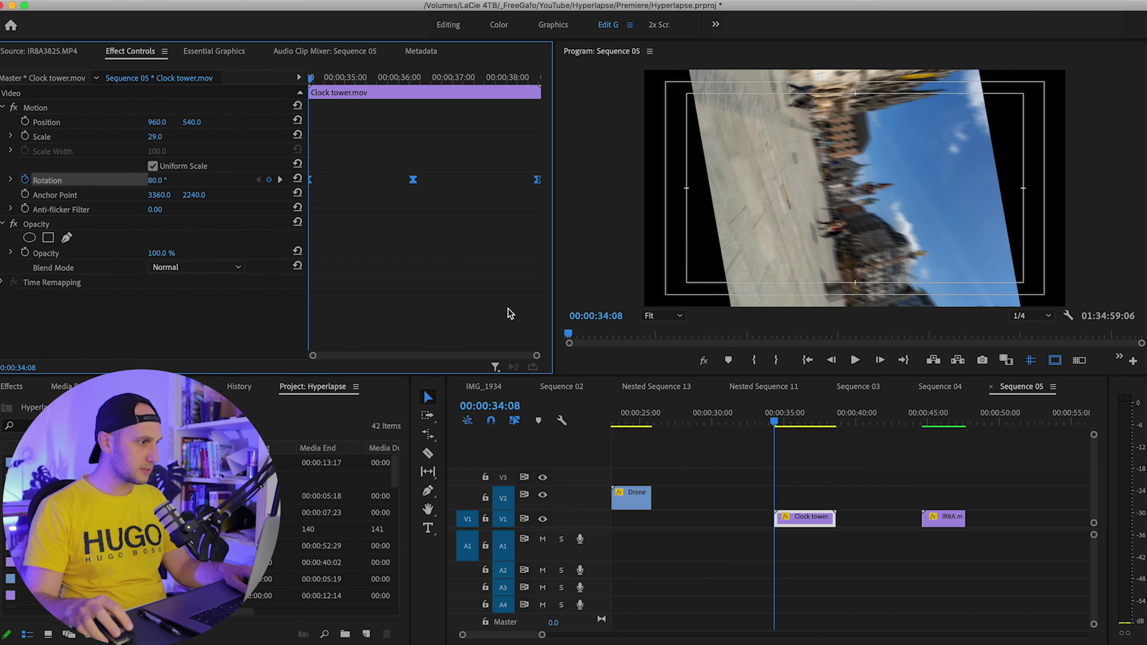
Lengthen the Rotation Bezier handles around the middle keyframe, then render and preview.
click(86, 194)
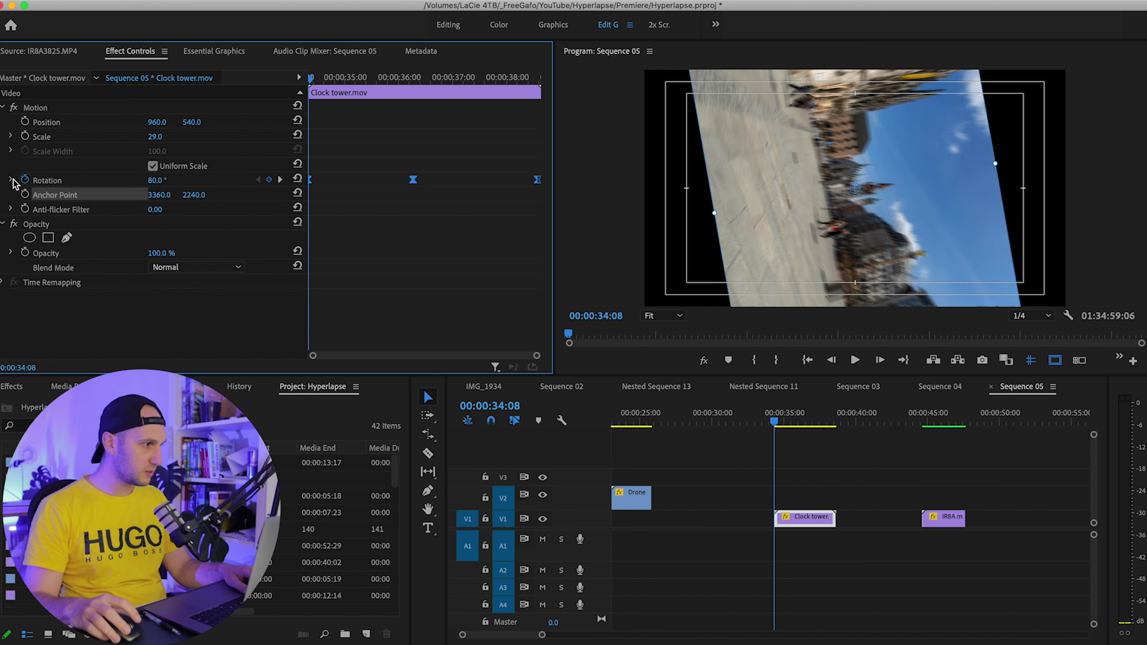
click(10, 180)
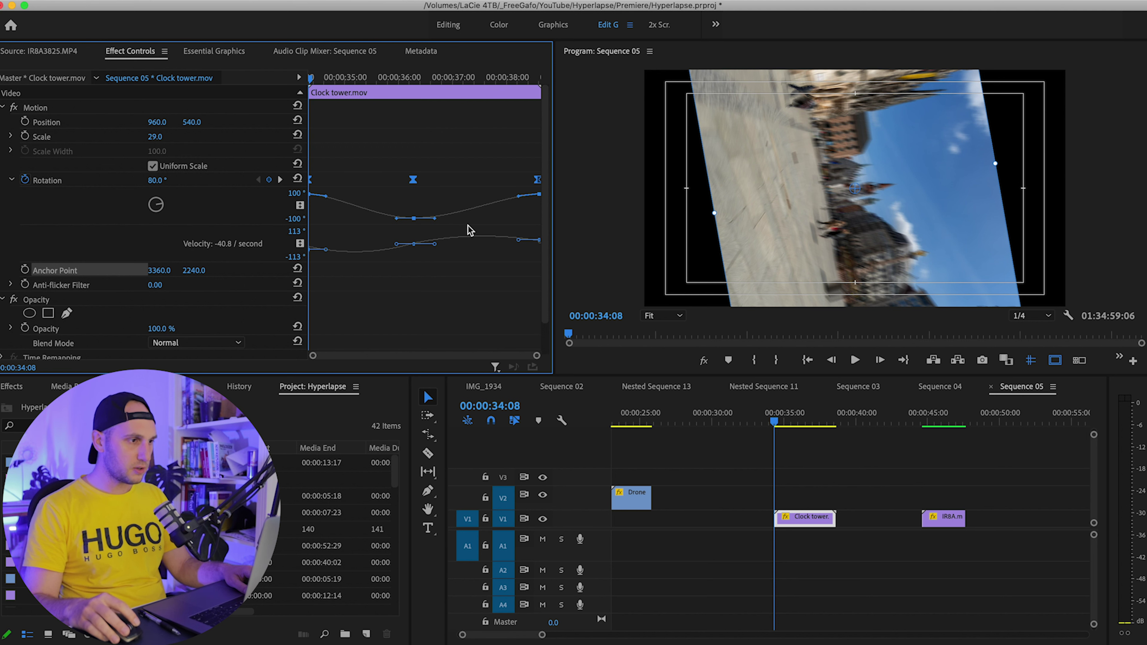
drag(435, 219, 438, 219)
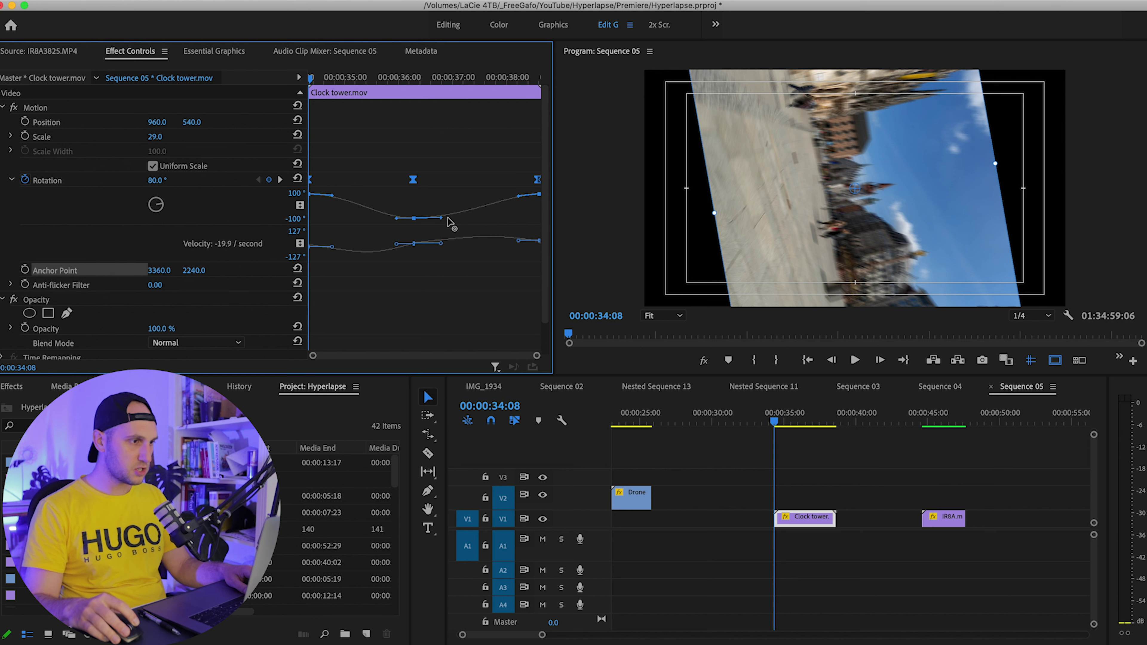
drag(448, 218, 449, 218)
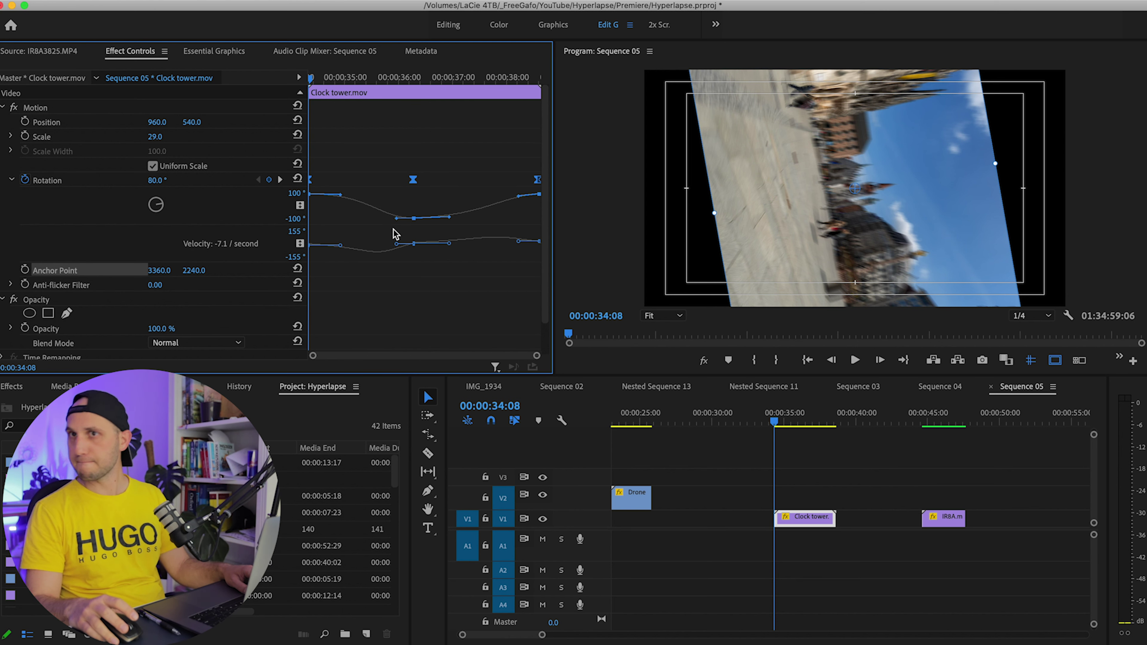
drag(397, 219, 387, 220)
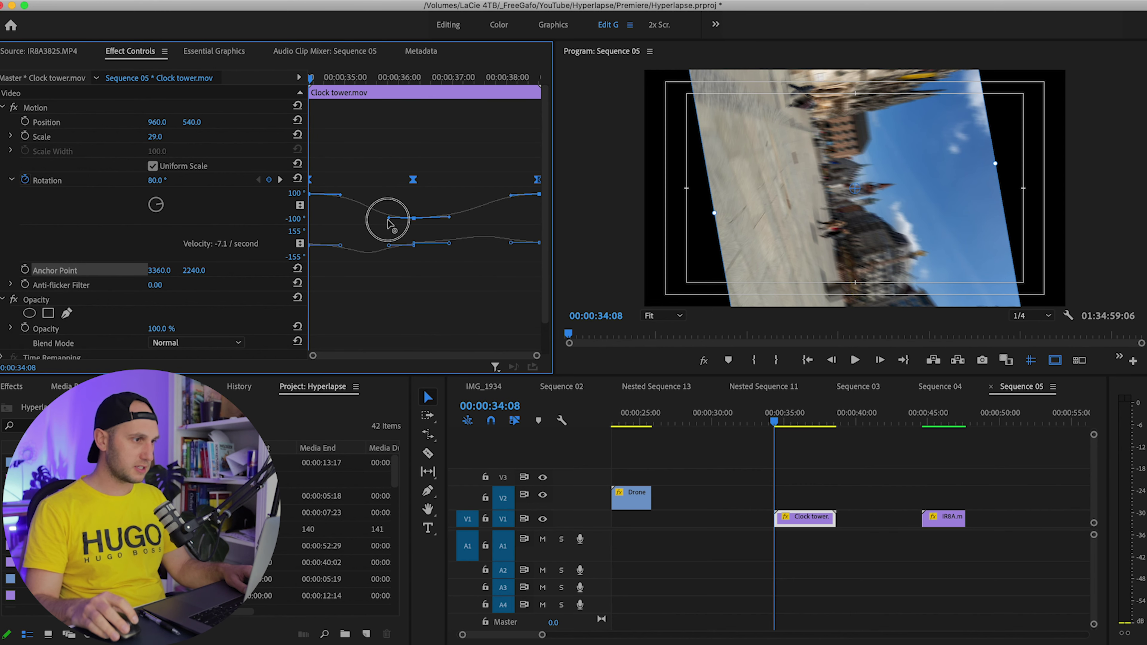
key(Return)
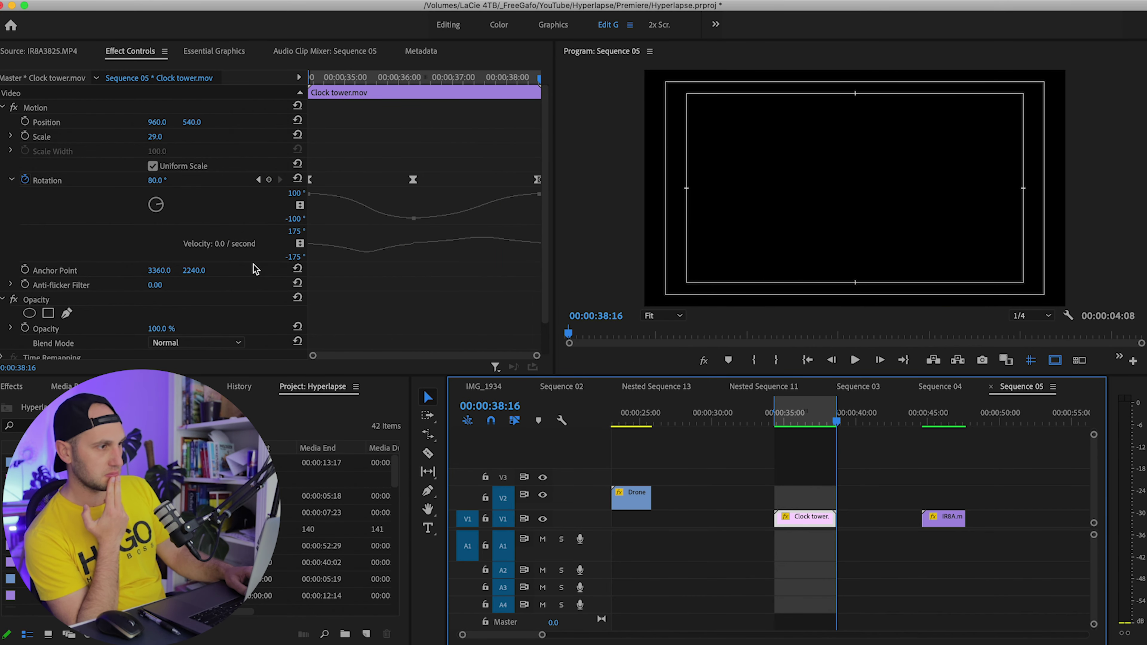
click(793, 416)
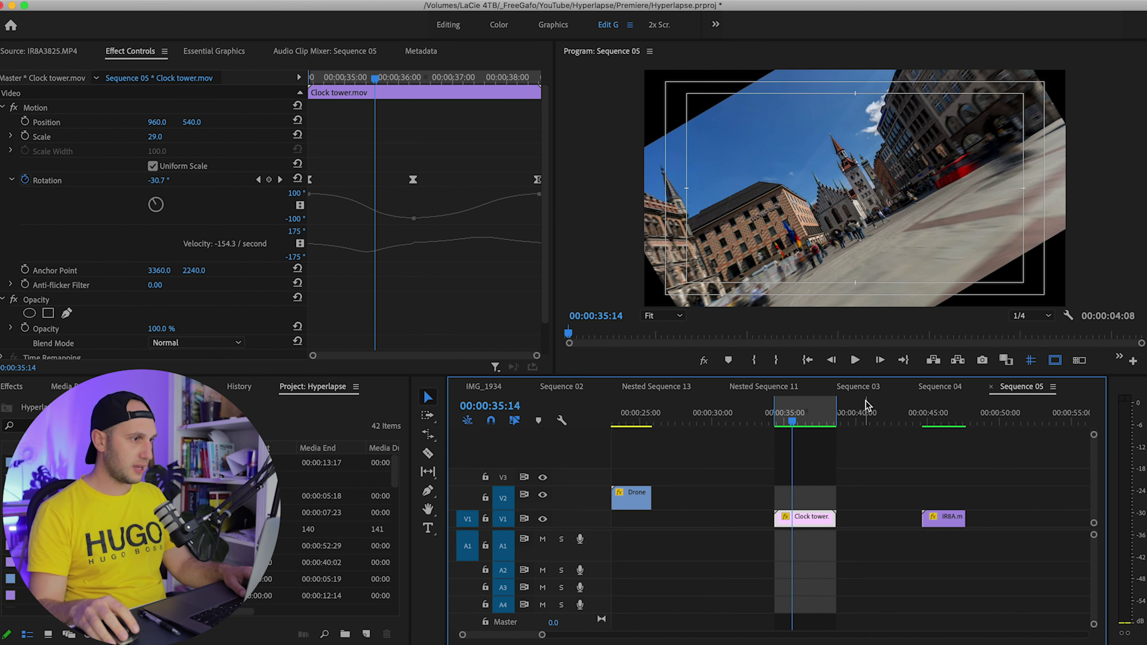
Turn off Position animation and keyframe Scale at 244 at 00:00:36:06.
click(414, 78)
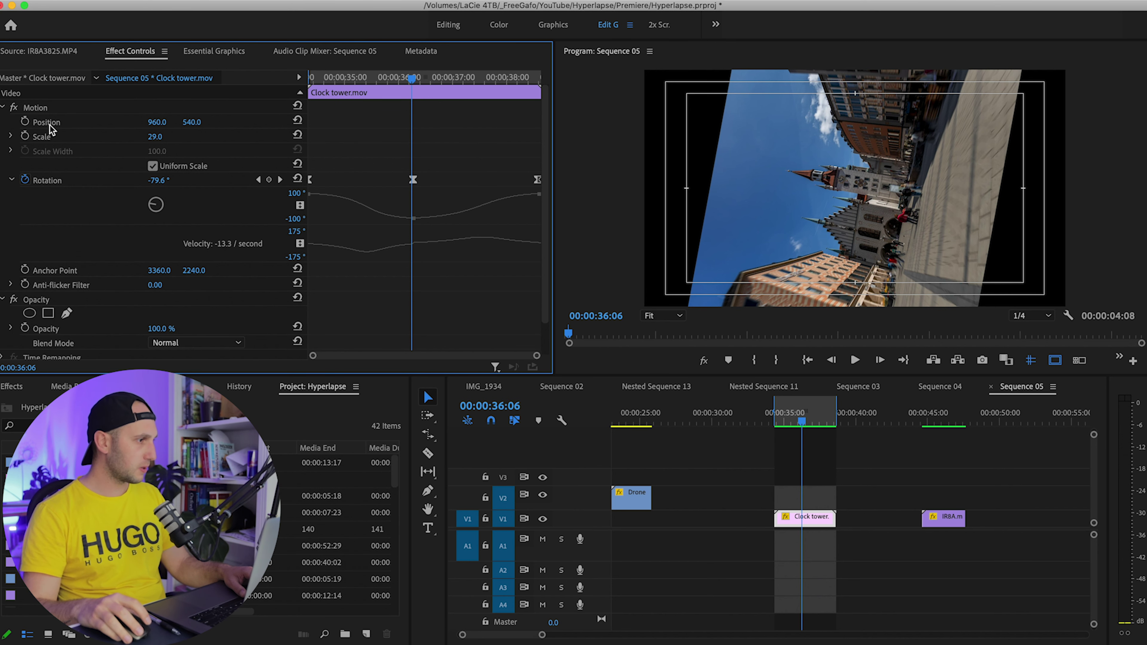
click(23, 126)
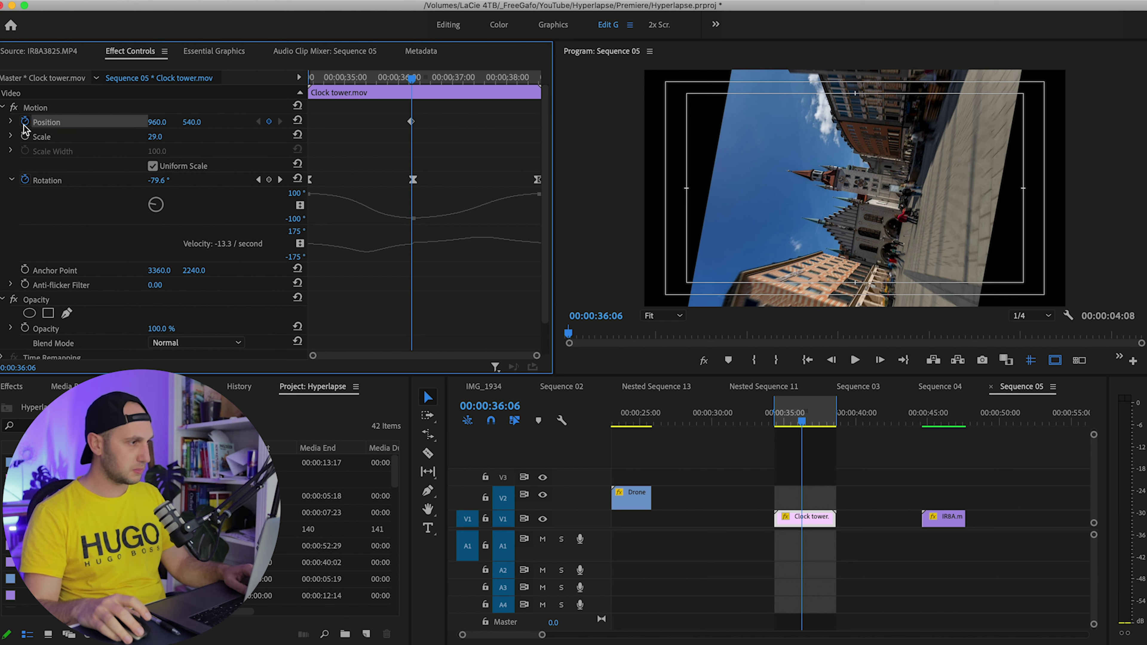
click(24, 122)
click(26, 137)
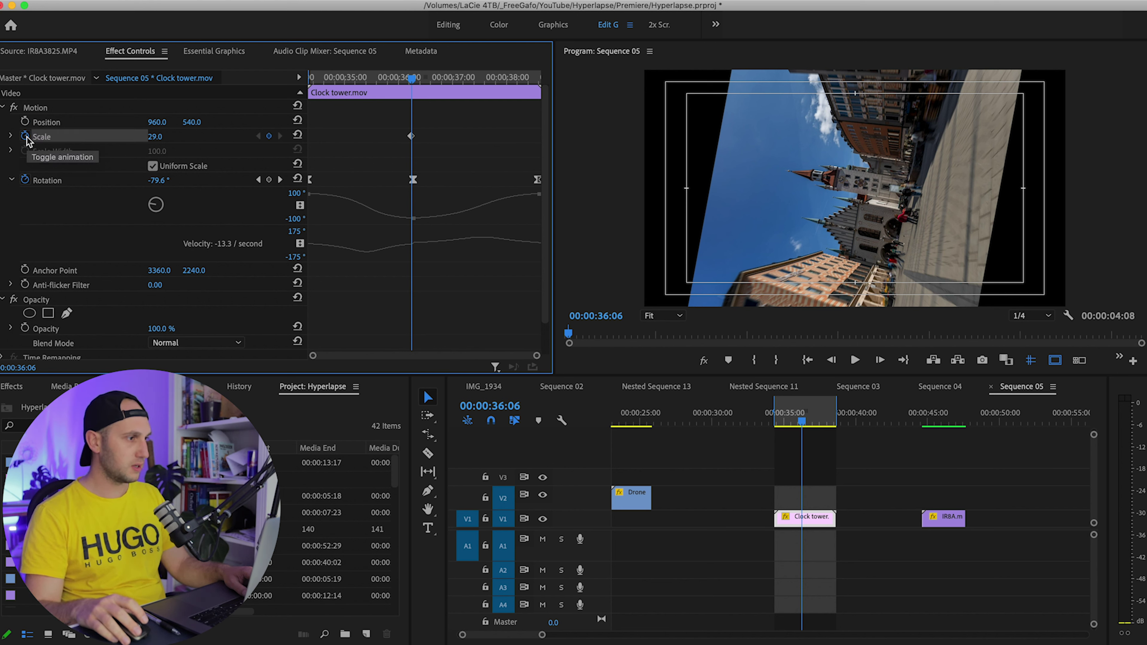
drag(155, 137, 252, 136)
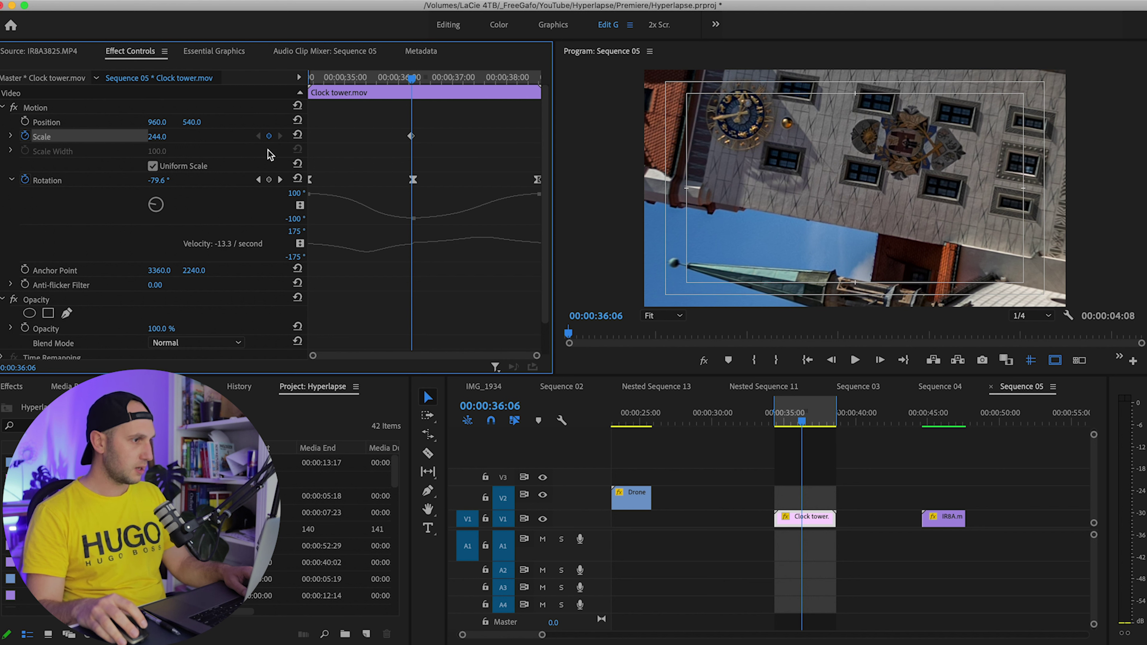
Set Scale to 48 at the clip start and lower at the end, then preview.
drag(365, 75, 276, 82)
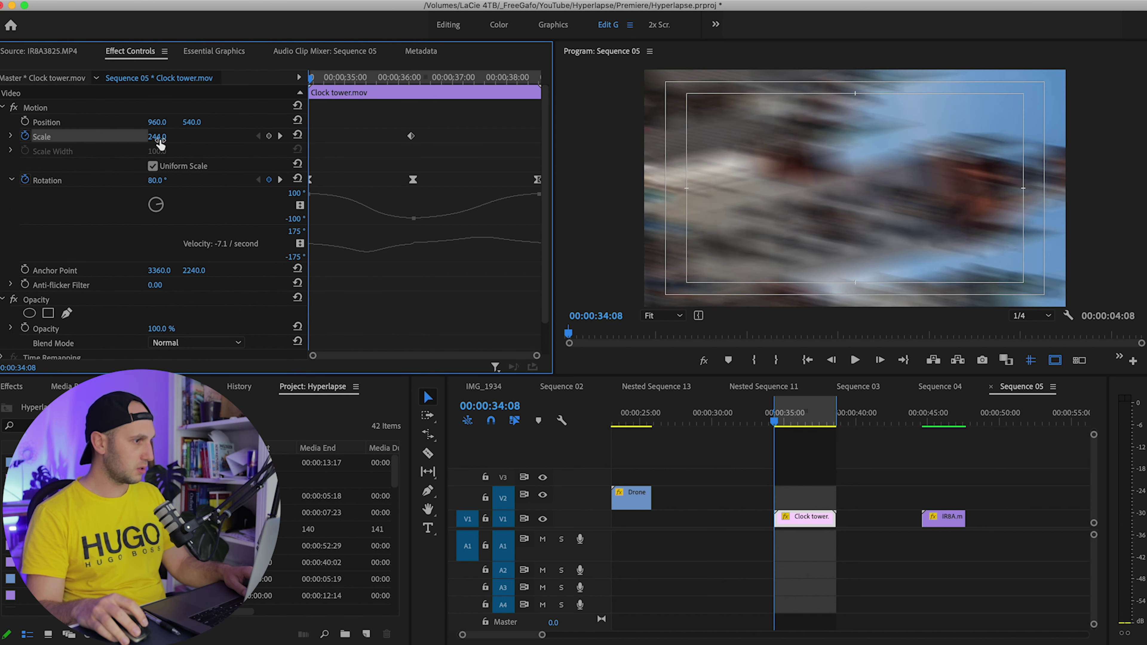
drag(167, 141, 129, 141)
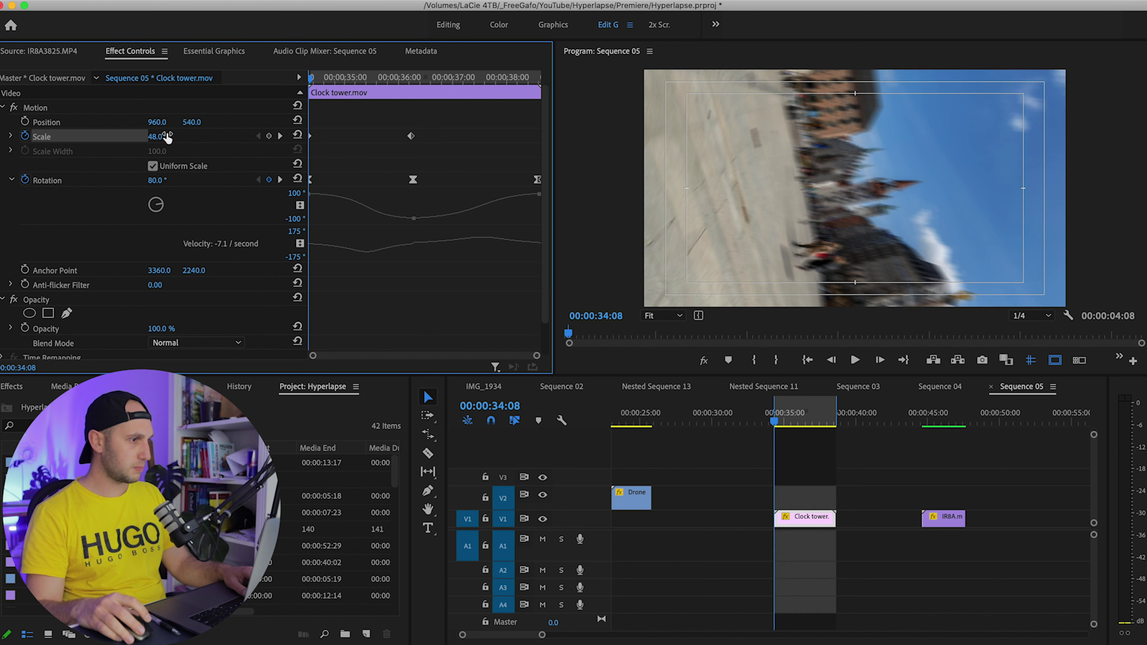
drag(313, 80, 542, 82)
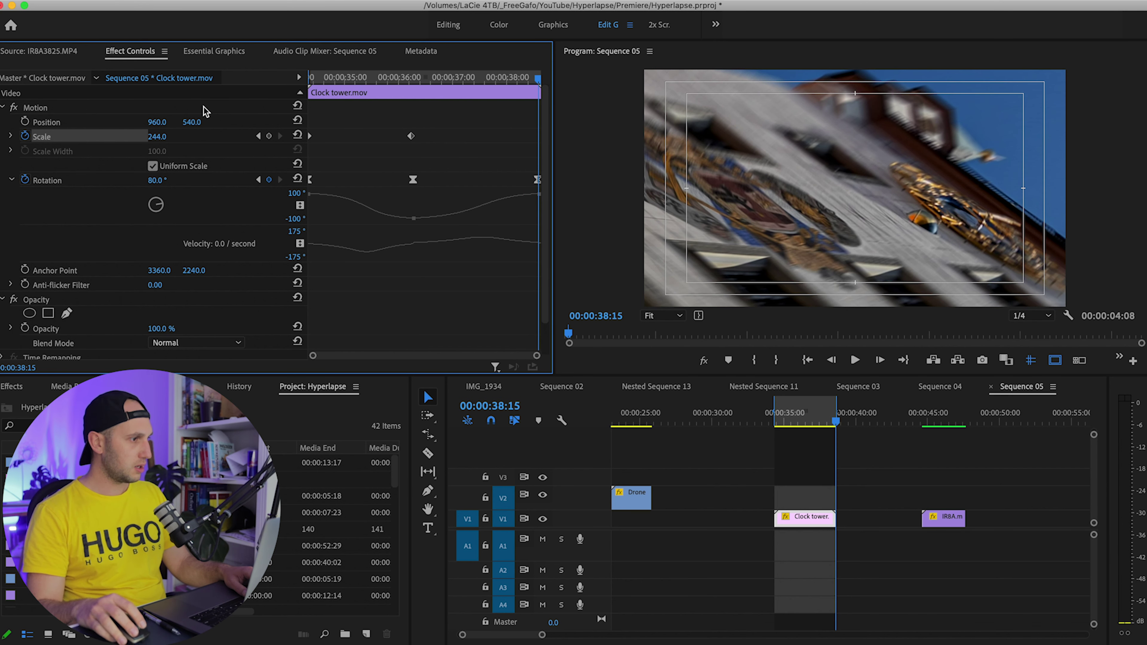
mouse_move(156, 137)
mouse_down()
mouse_move(90, 136)
mouse_move(167, 136)
mouse_up()
drag(343, 77, 311, 77)
key(space)
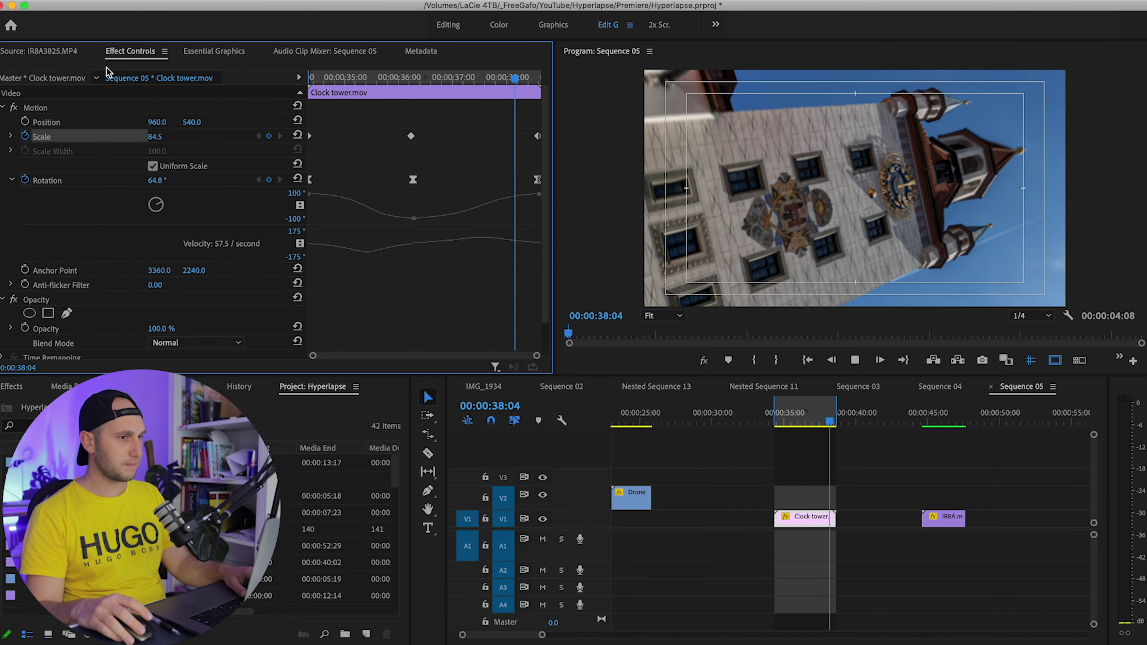
Switch all Scale keyframes to Bezier interpolation.
click(377, 77)
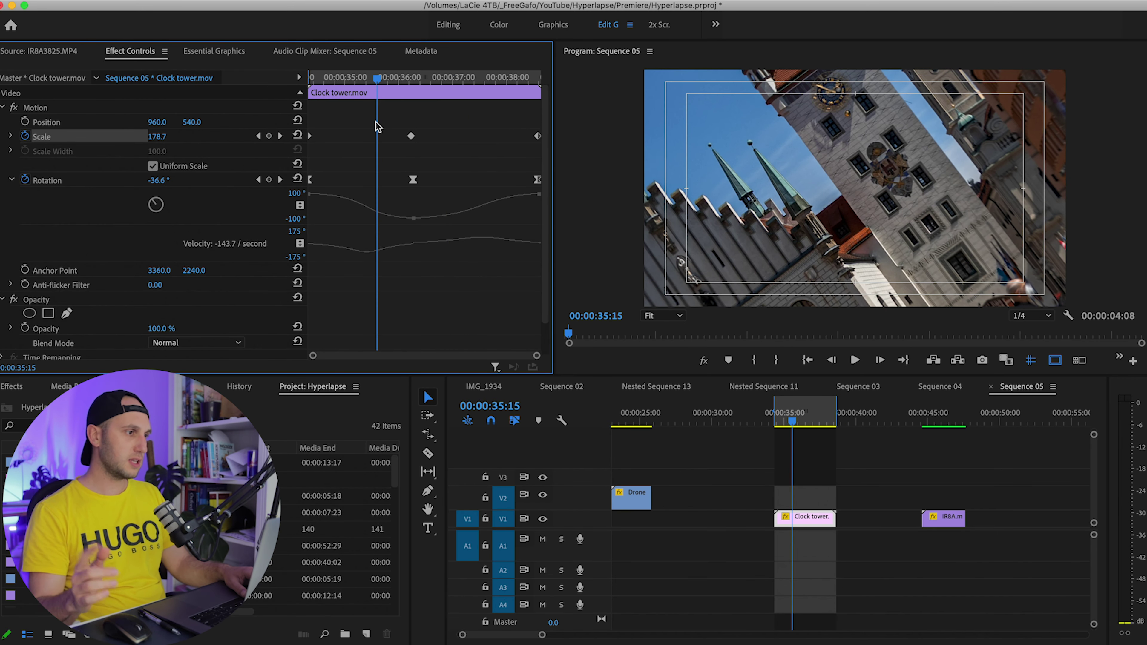
drag(310, 140, 538, 137)
right_click(537, 137)
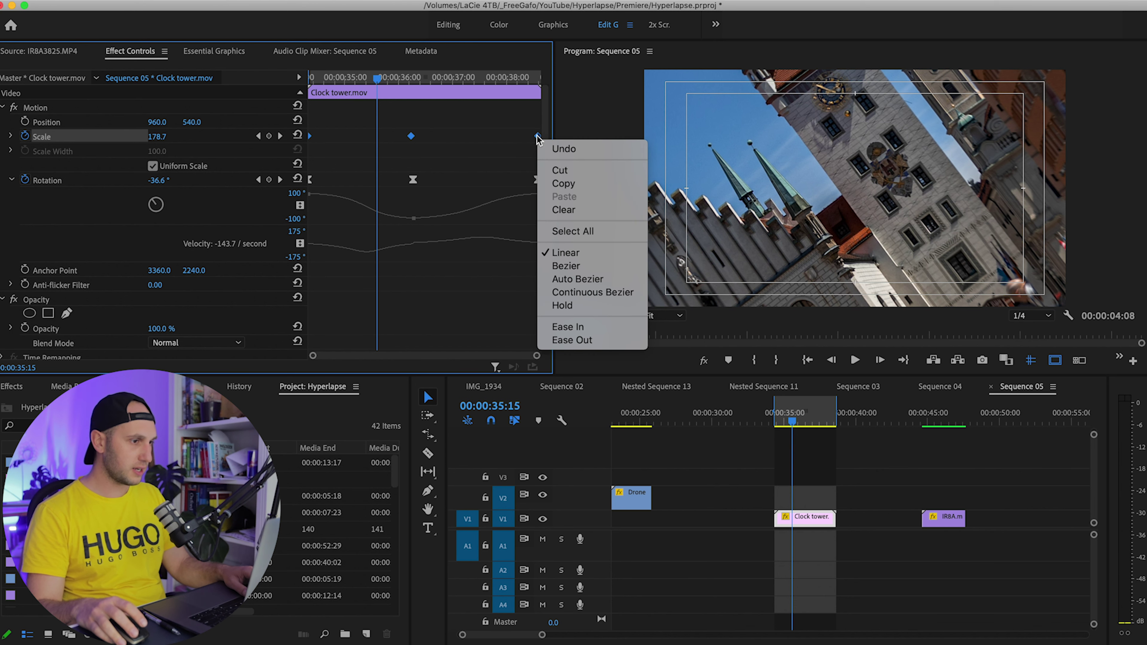
click(634, 265)
key(Up)
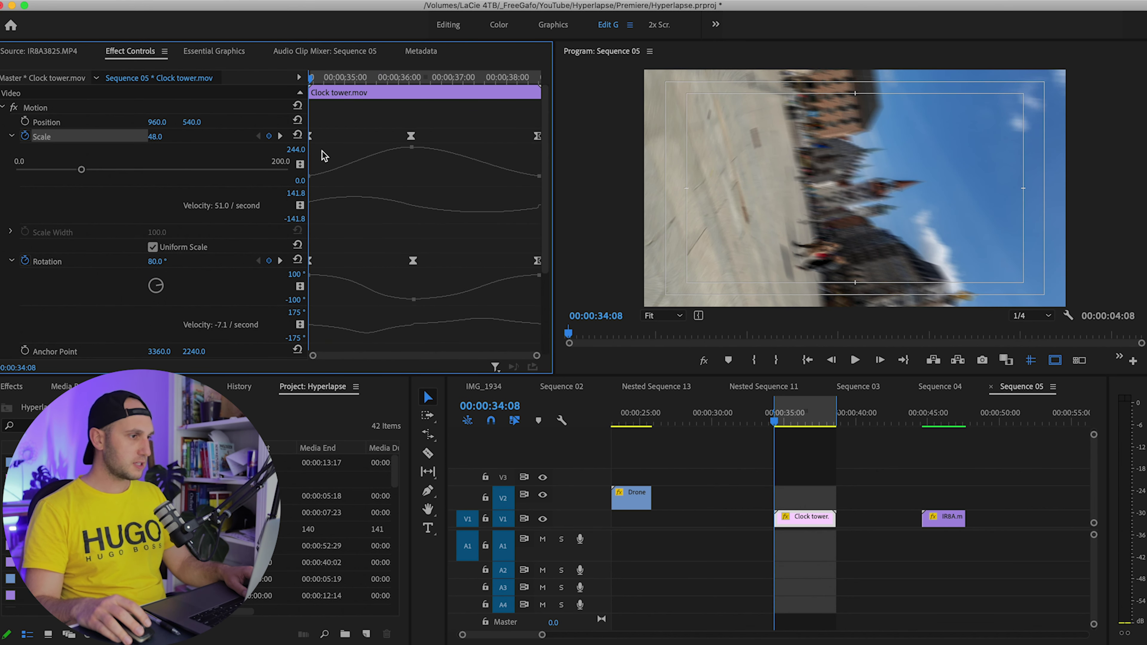
Ease out of the first Scale keyframe and preview the zoom.
click(310, 137)
drag(328, 175, 352, 177)
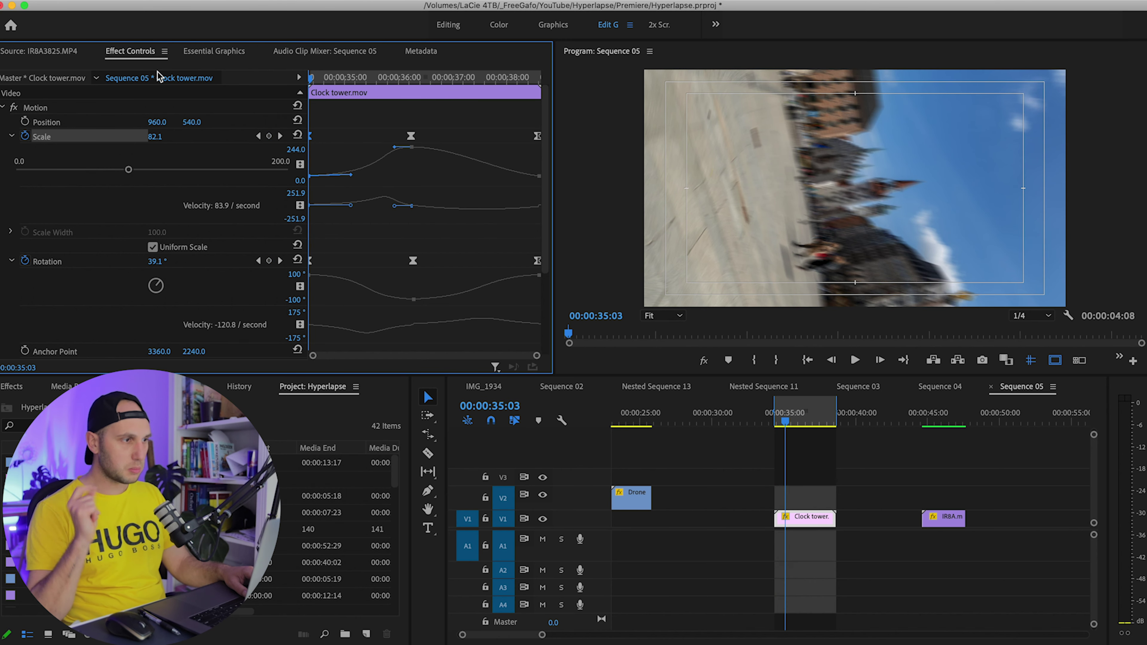
key(space)
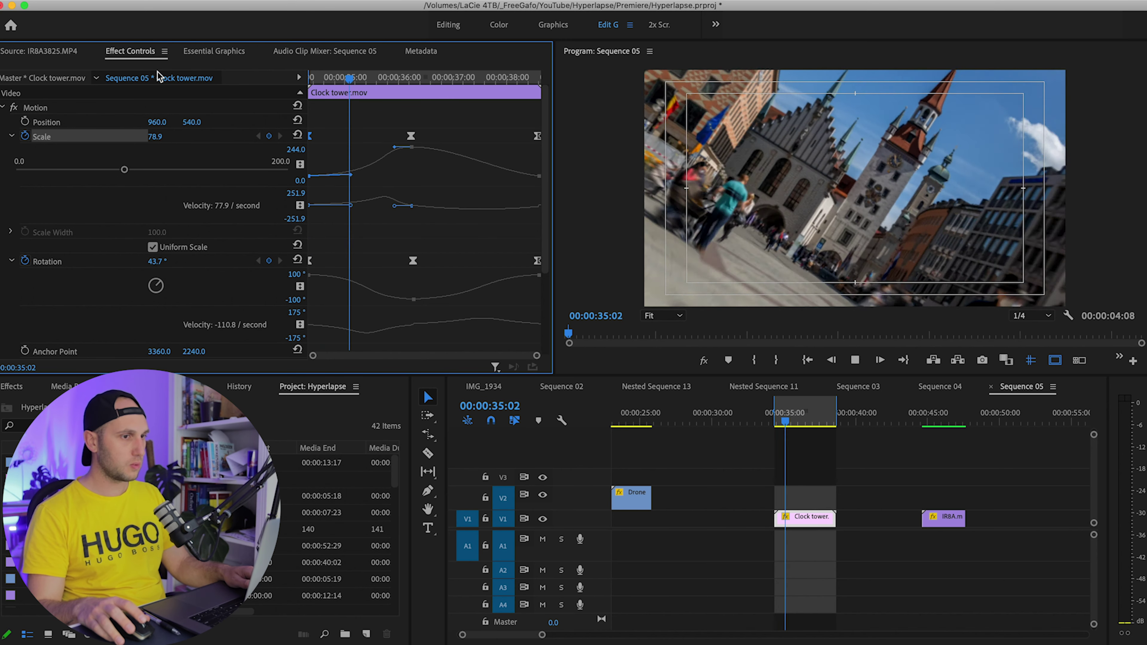
key(space)
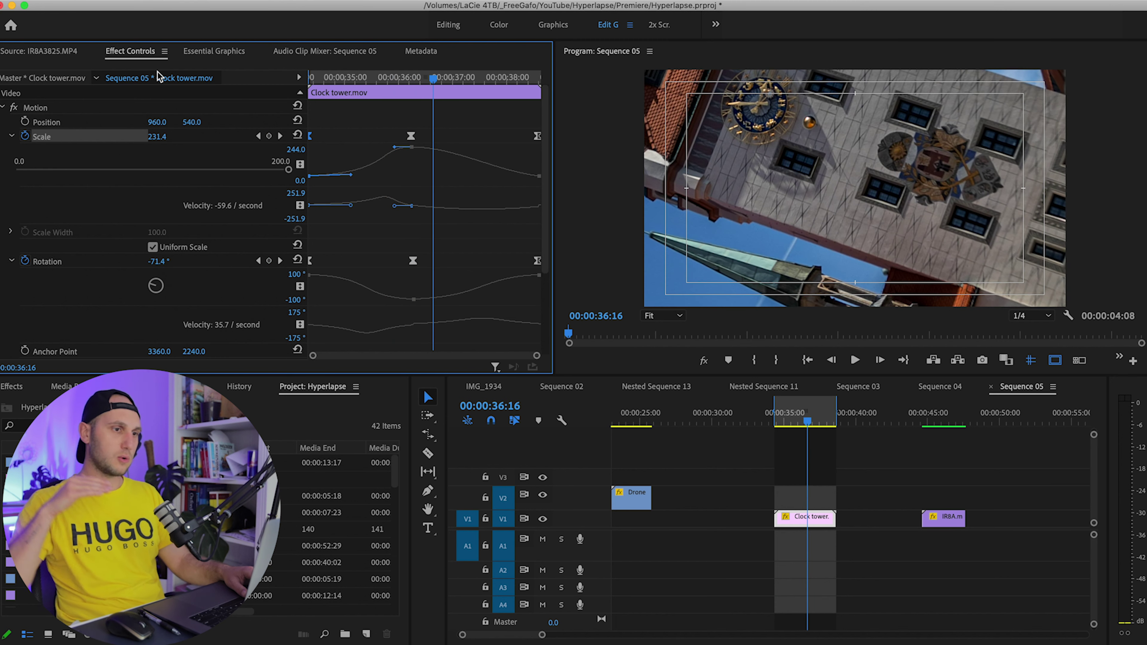
Stretch the peak Scale keyframe's easing and ease into the last keyframe.
key(Down)
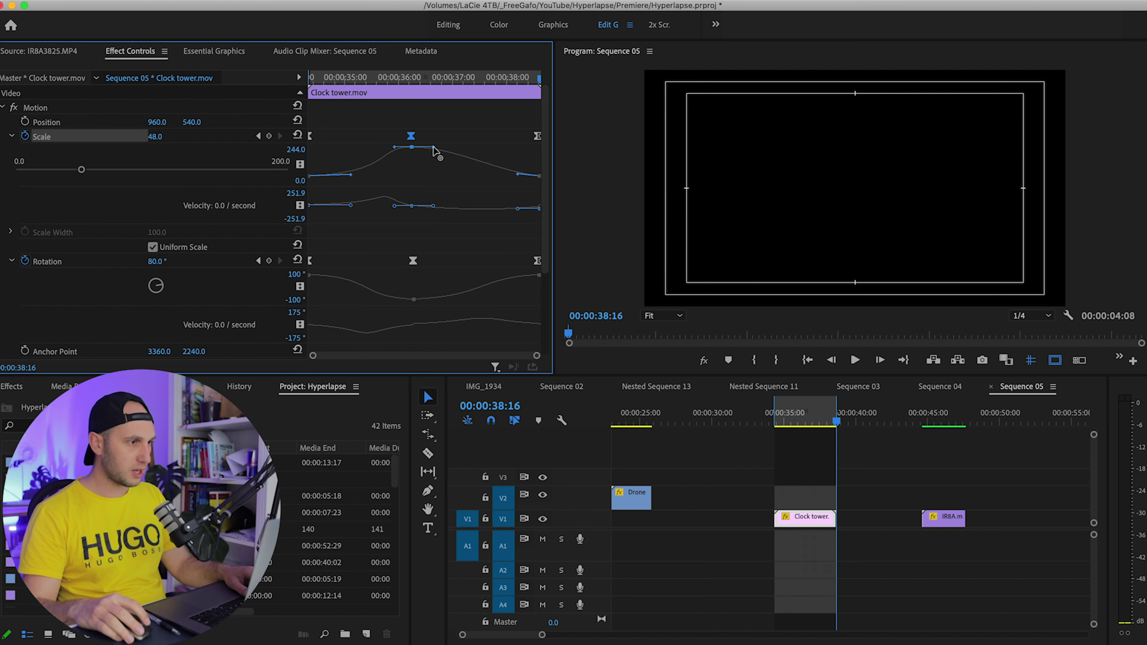
drag(434, 149, 476, 146)
drag(519, 178, 519, 187)
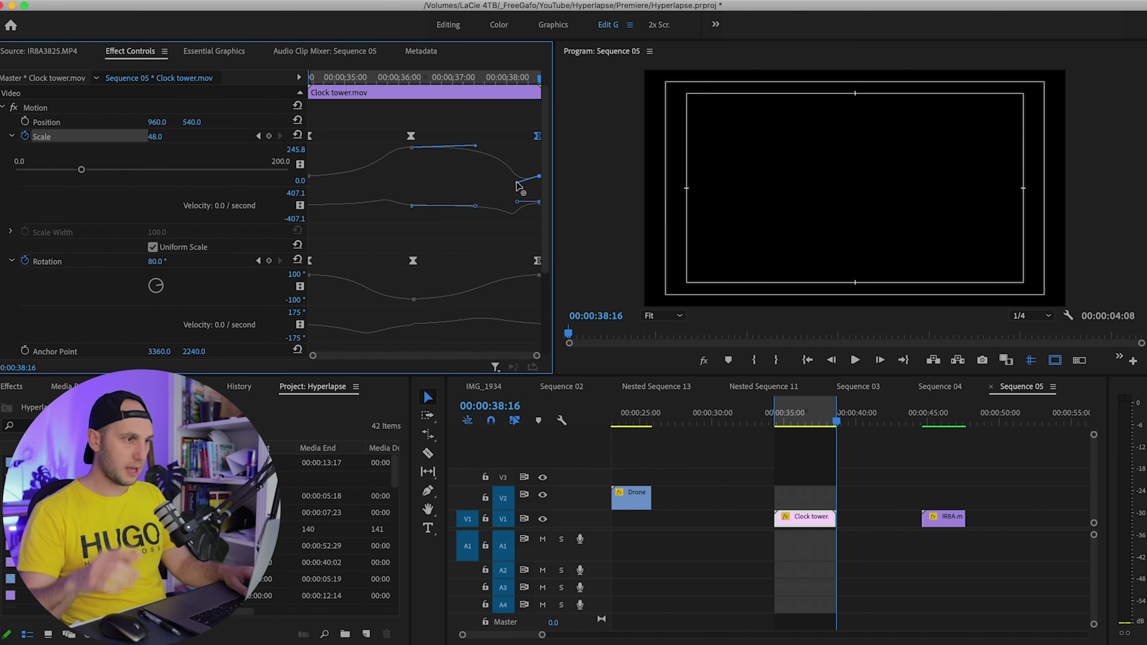
click(362, 77)
key(space)
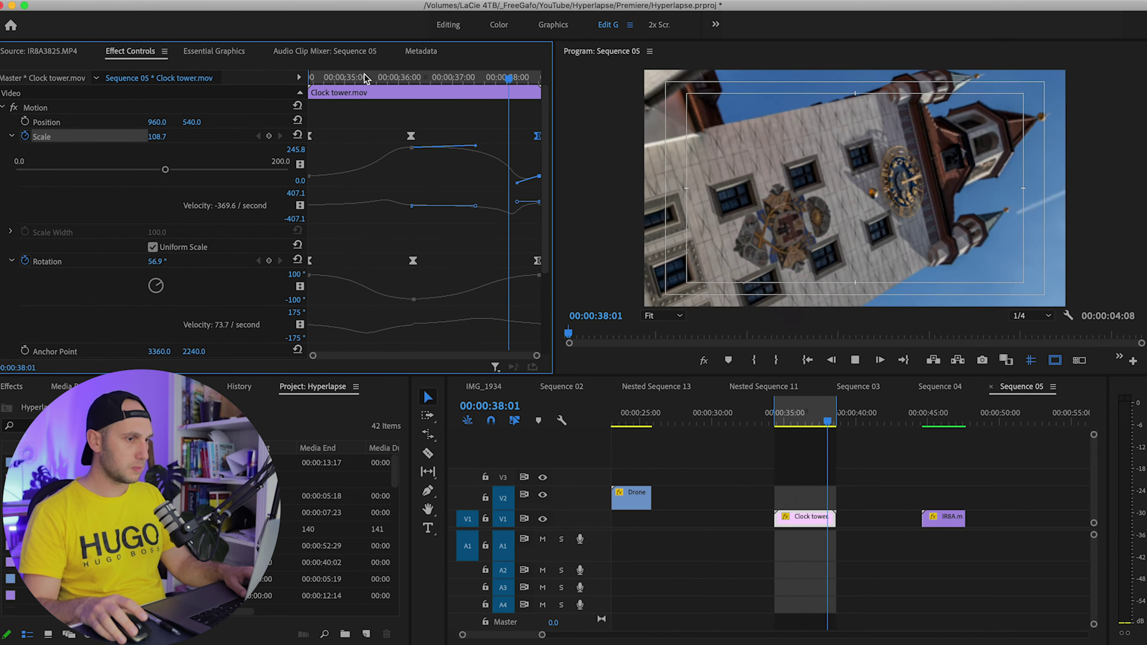
key(space)
Soften the last Scale keyframe's curve and play the whole animation from the start.
click(519, 78)
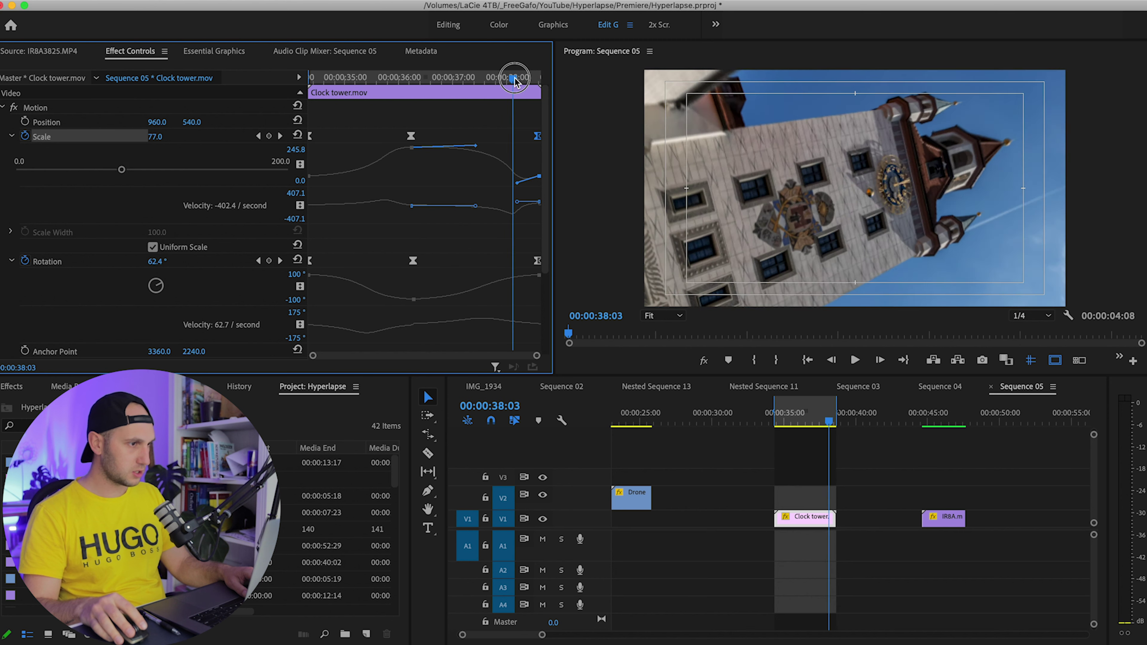
drag(518, 182, 518, 179)
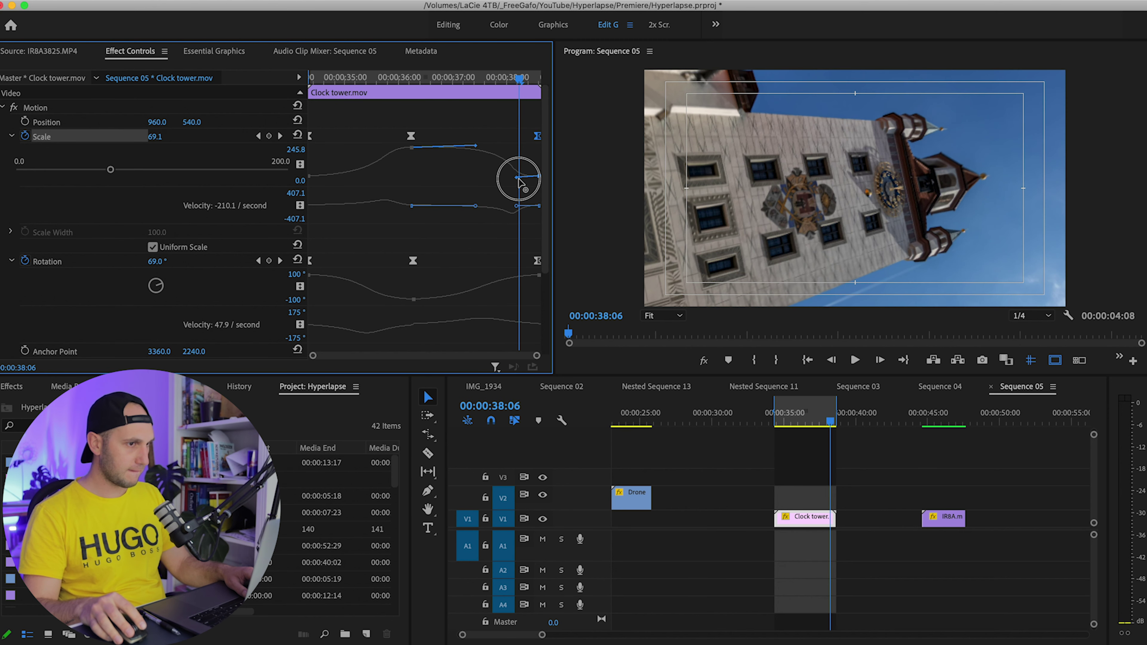
key(space)
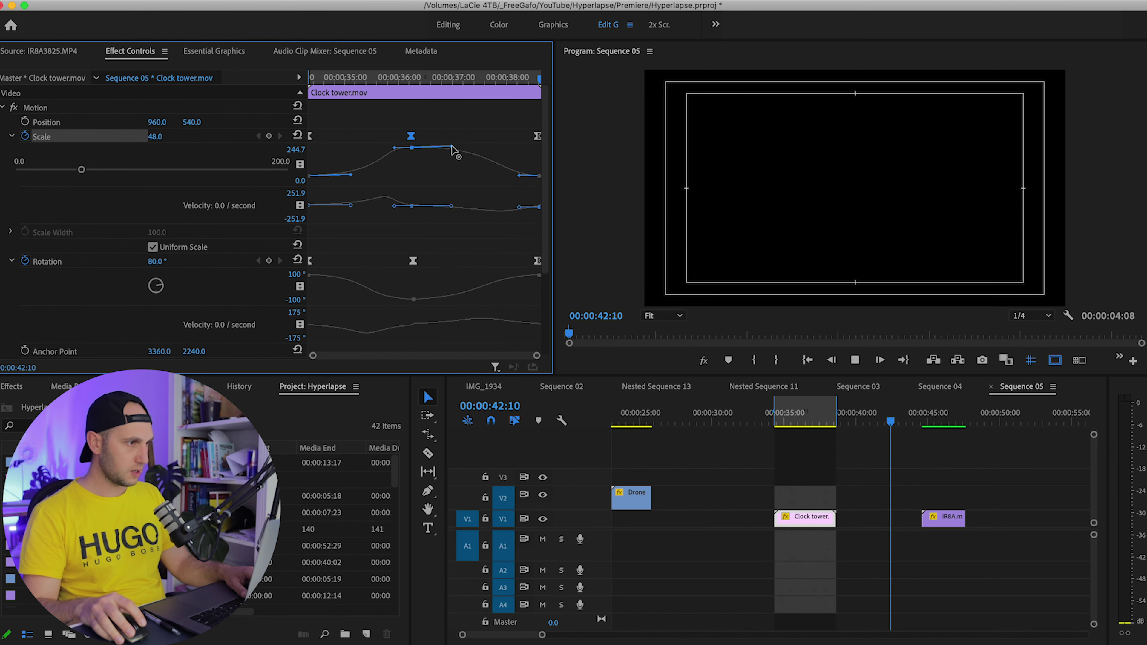
click(390, 79)
drag(389, 79, 387, 81)
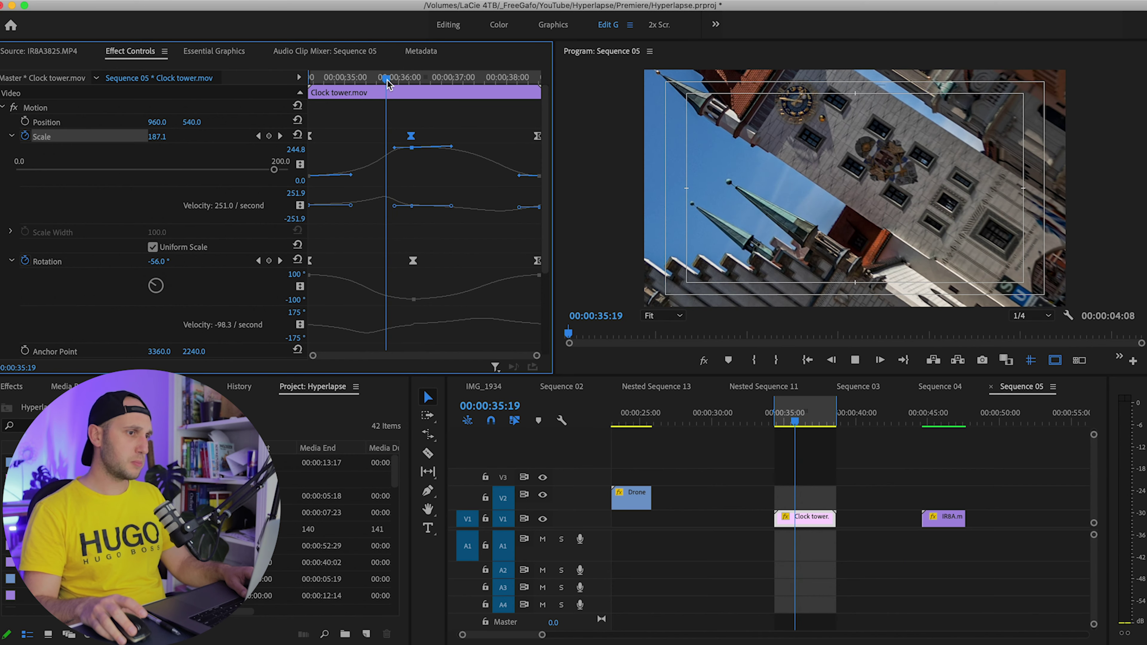
key(space)
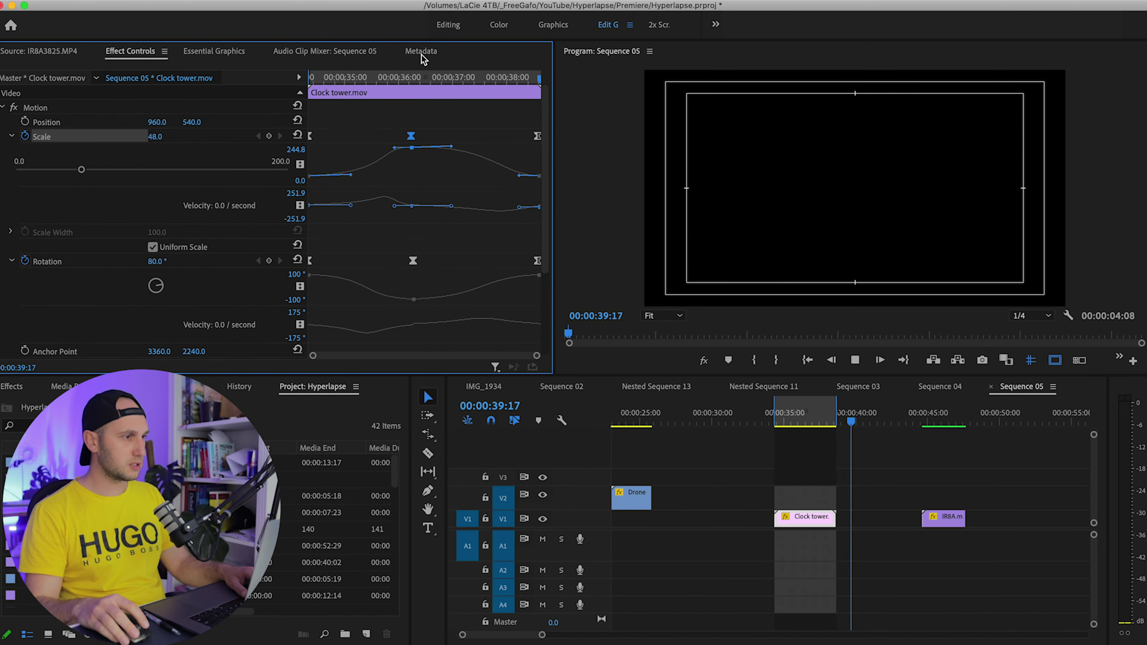
key(space)
key(Home)
key(space)
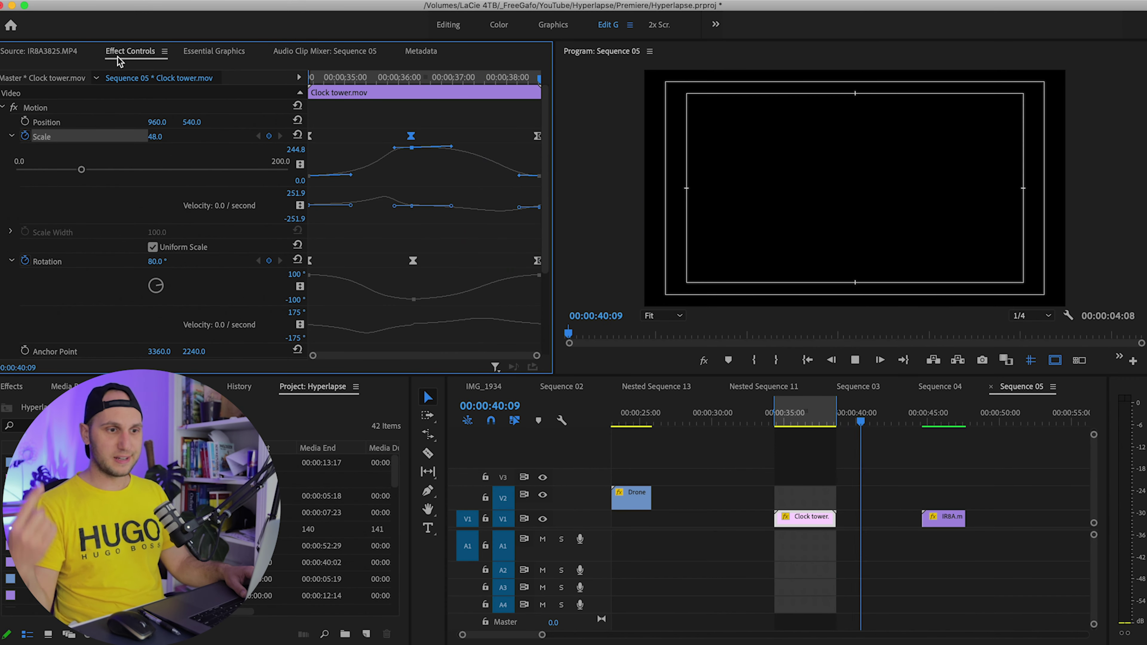
Choose Save Preset on the clip's Motion effect.
click(35, 109)
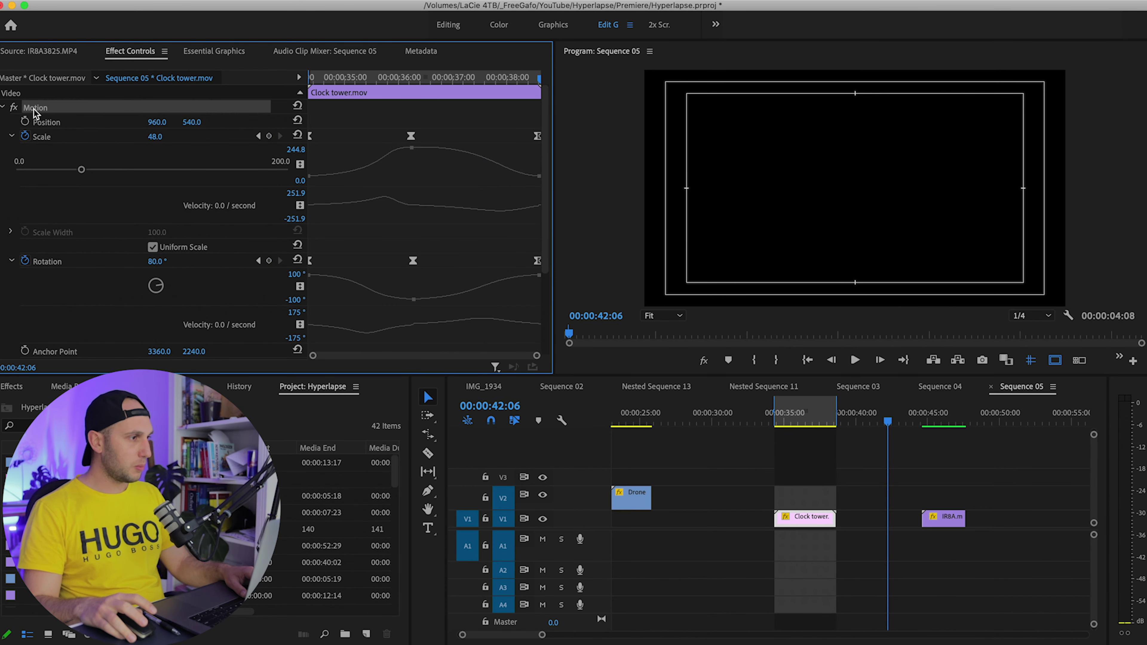
right_click(35, 111)
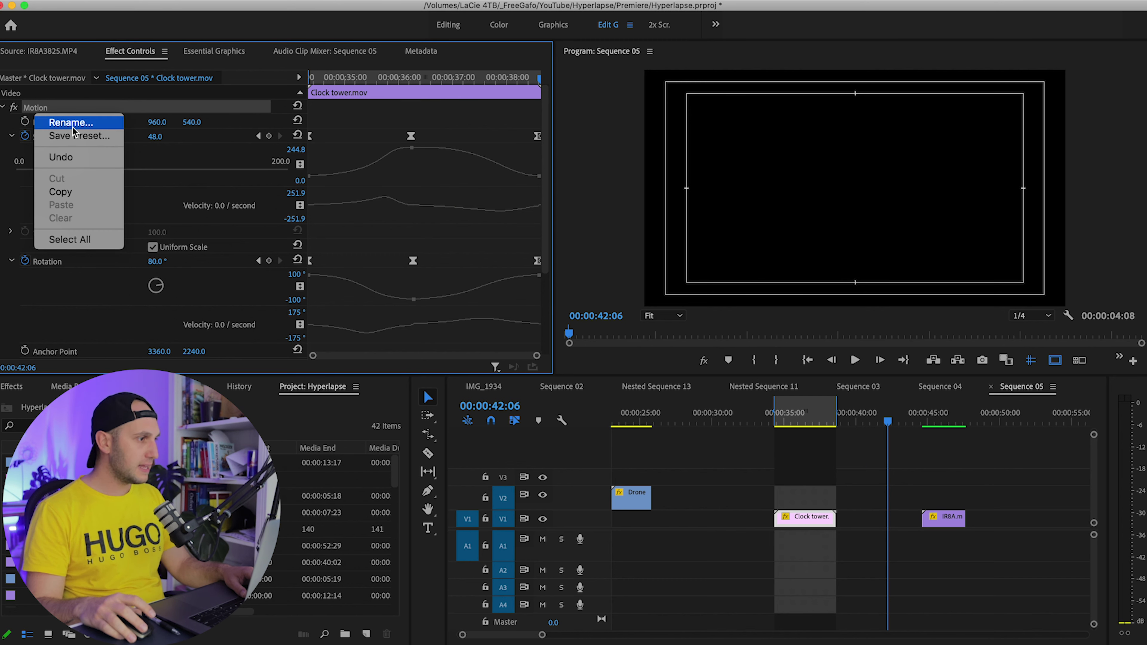
click(77, 136)
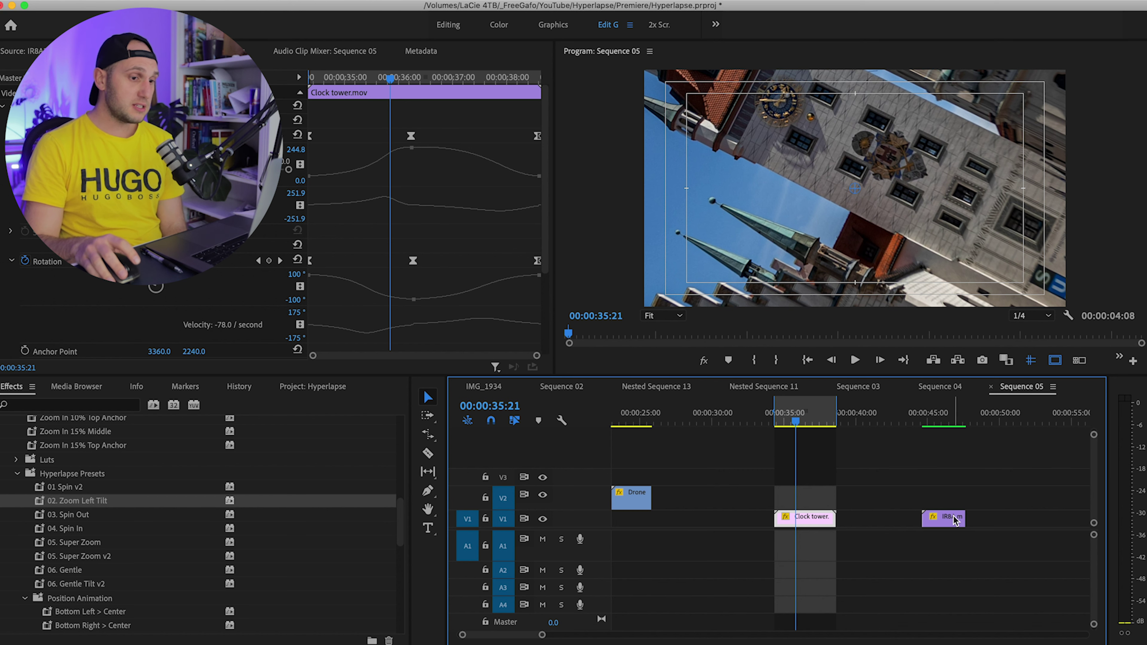
Butt IR8A against the Clock tower clip on V1 and drop the 02. Zoom Left Tilt preset on it.
drag(958, 523, 858, 519)
click(79, 503)
drag(80, 503, 851, 515)
Play back the cut between Clock tower and IR8A to preview the tilt-zoom transition.
click(827, 418)
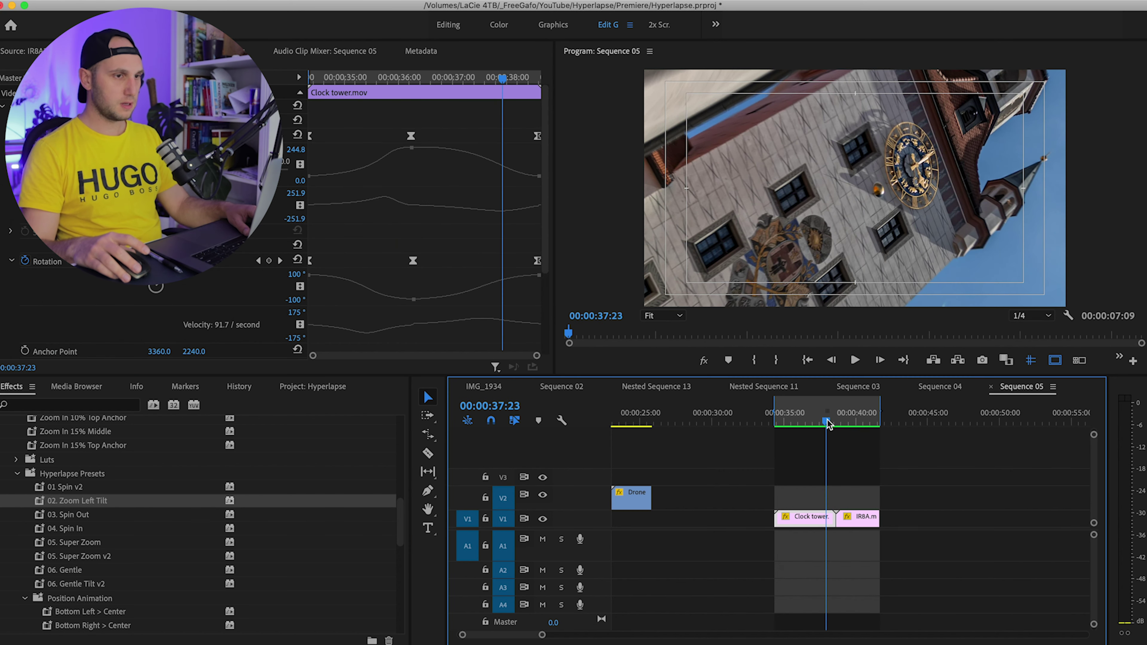
key(space)
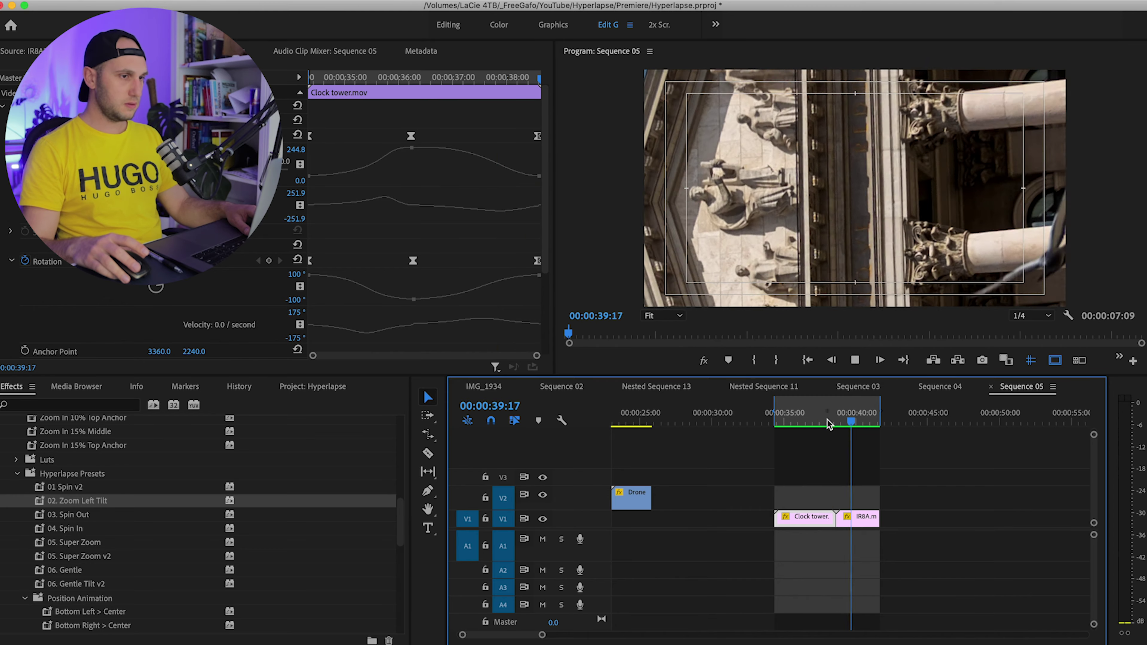
click(813, 422)
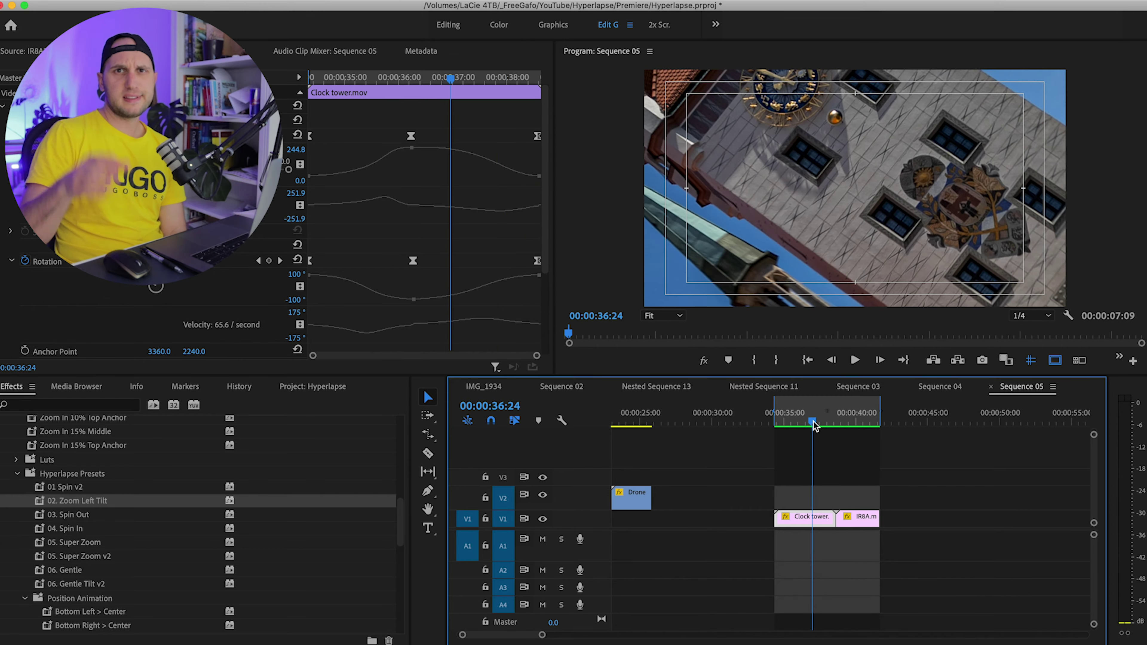